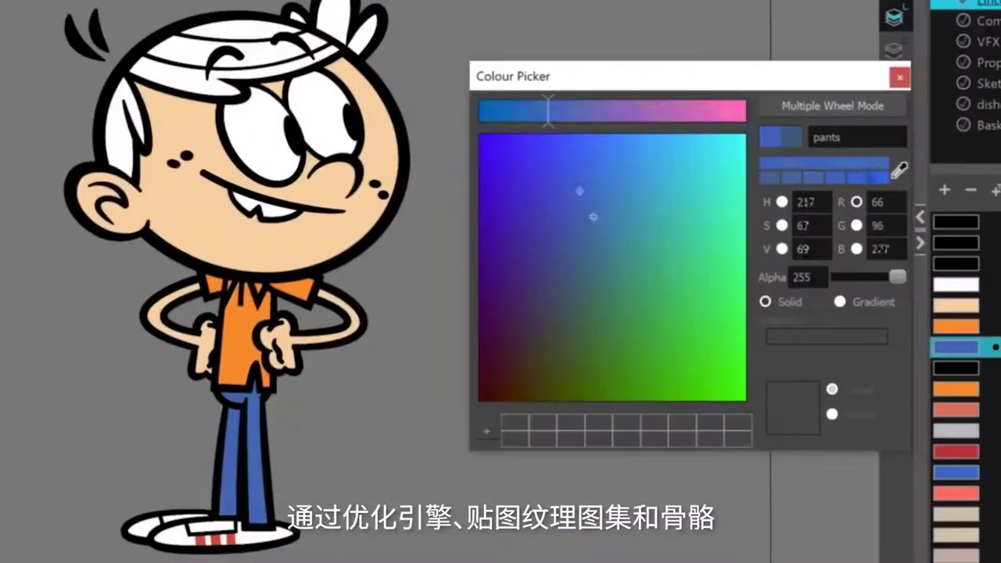
mouse_move(580, 191)
mouse_down()
mouse_move(538, 201)
mouse_move(604, 277)
mouse_move(635, 358)
mouse_move(667, 287)
mouse_up()
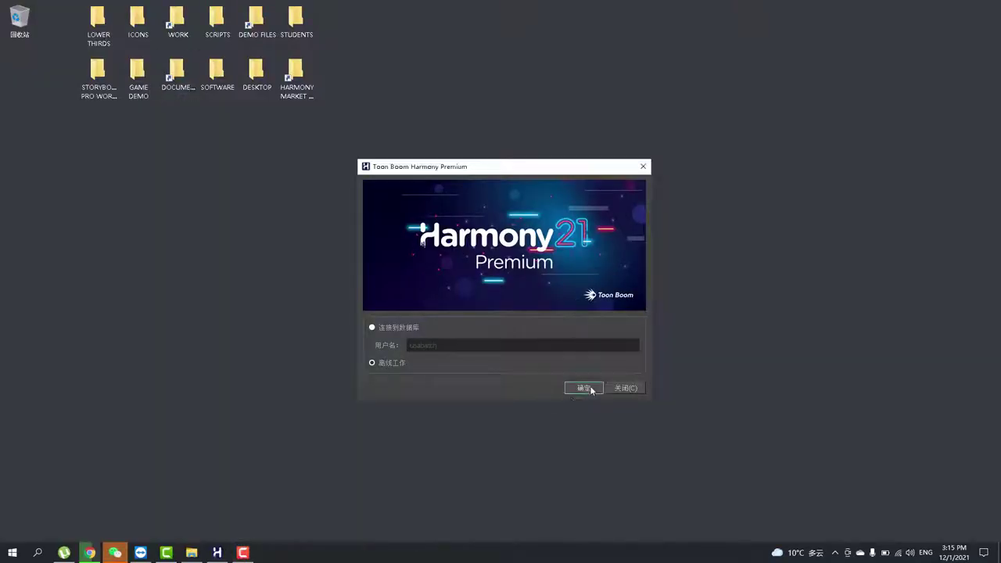
Step: Start Toon Boom Harmony in offline mode and open the scene from the 13. Mercury.tpl folder
click(584, 388)
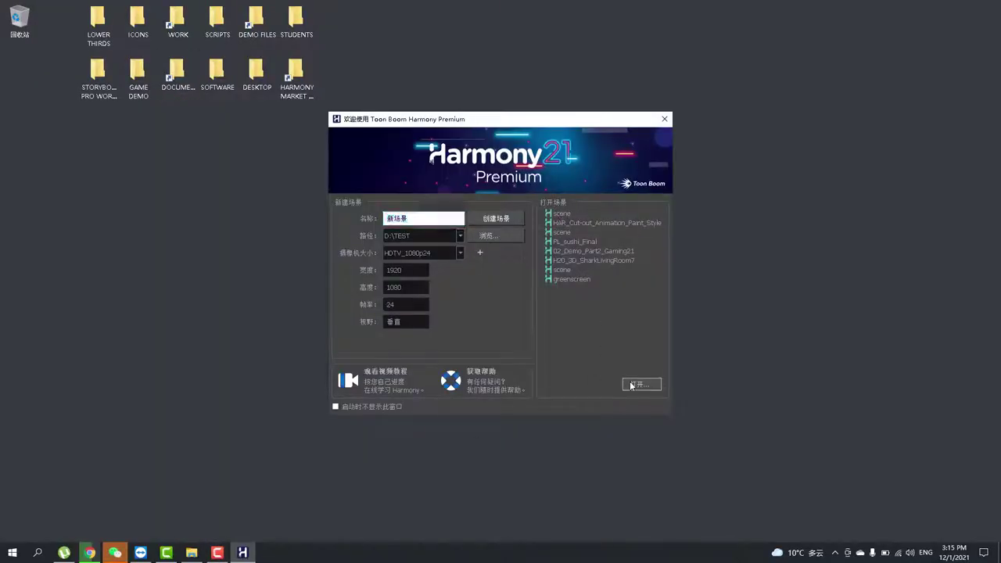
click(652, 384)
click(551, 154)
scroll(579, 274, down, 1)
drag(821, 402, 874, 498)
double_click(577, 266)
double_click(557, 303)
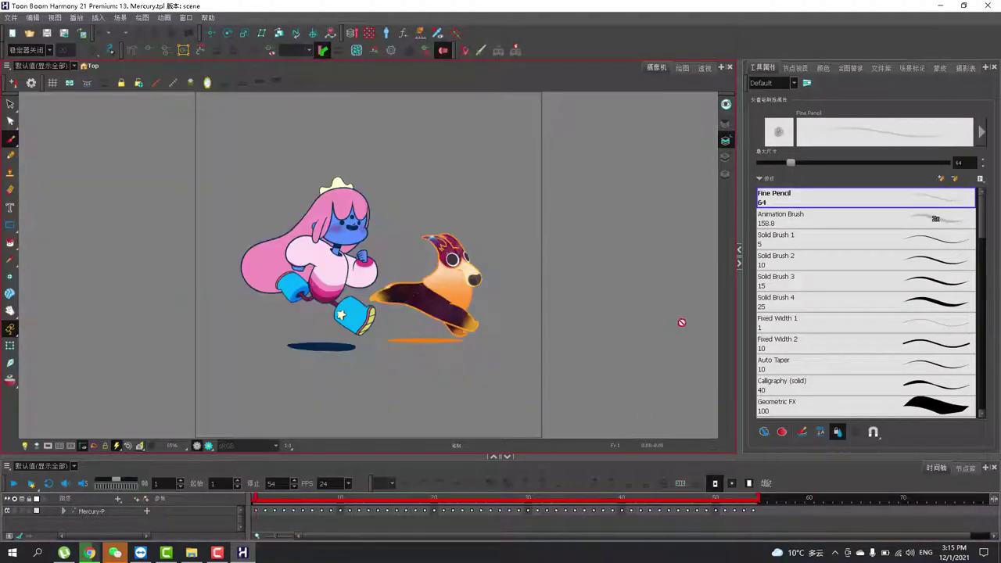
Step: Widen the tool properties area and play the running animation in a loop
drag(737, 316, 608, 316)
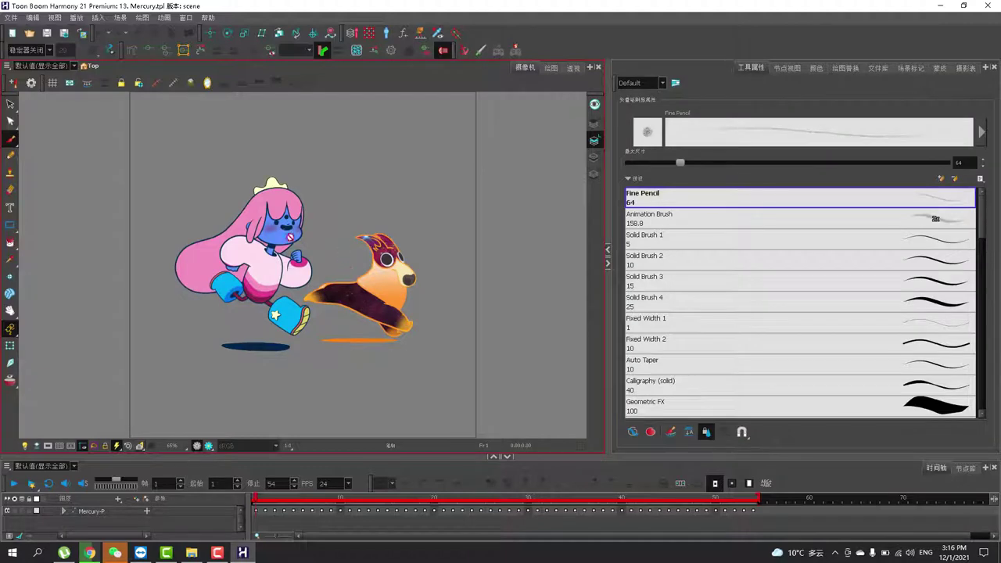
click(49, 483)
click(13, 484)
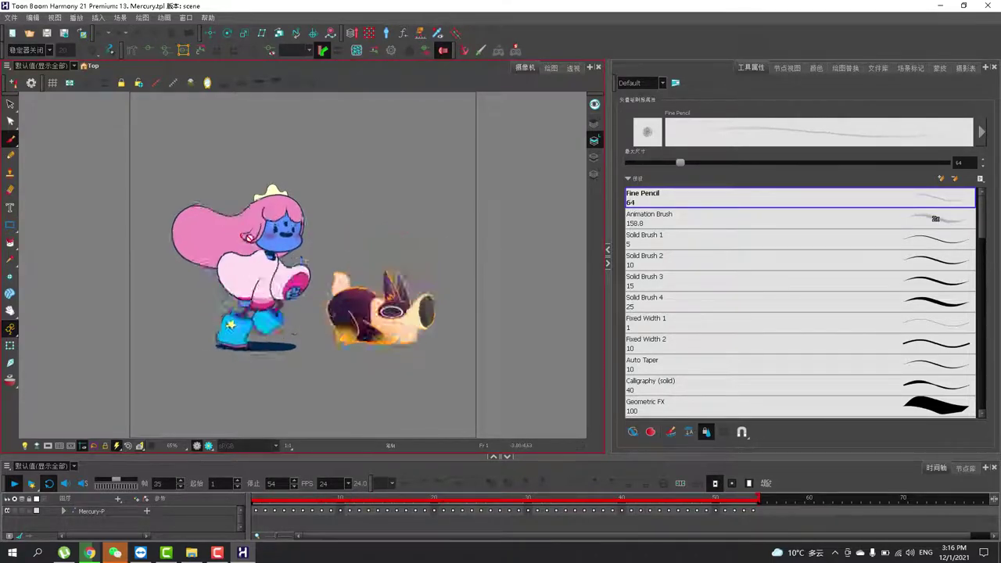
Step: Scrub through the running animation on the timeline and end on frame 54
click(279, 501)
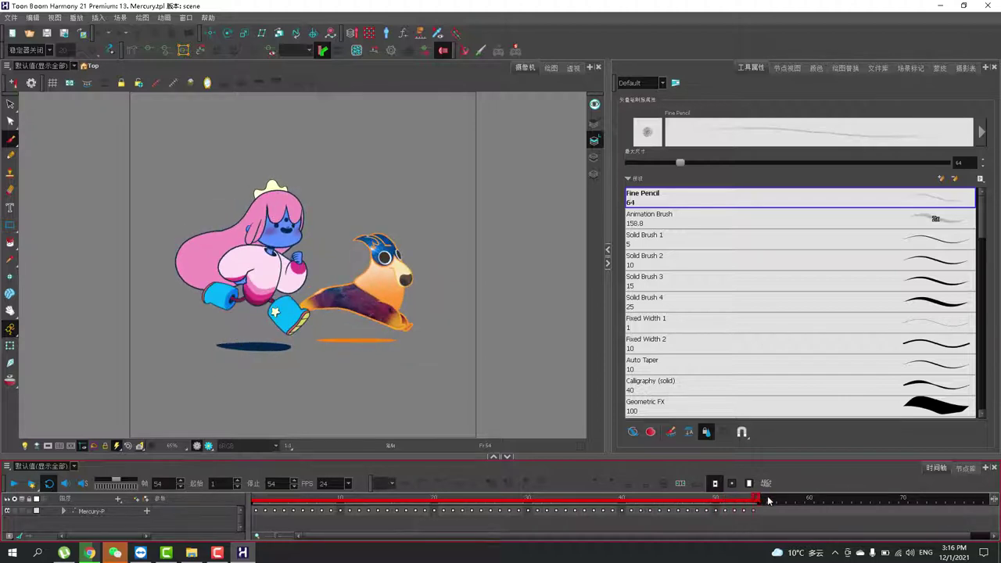
drag(269, 498, 329, 493)
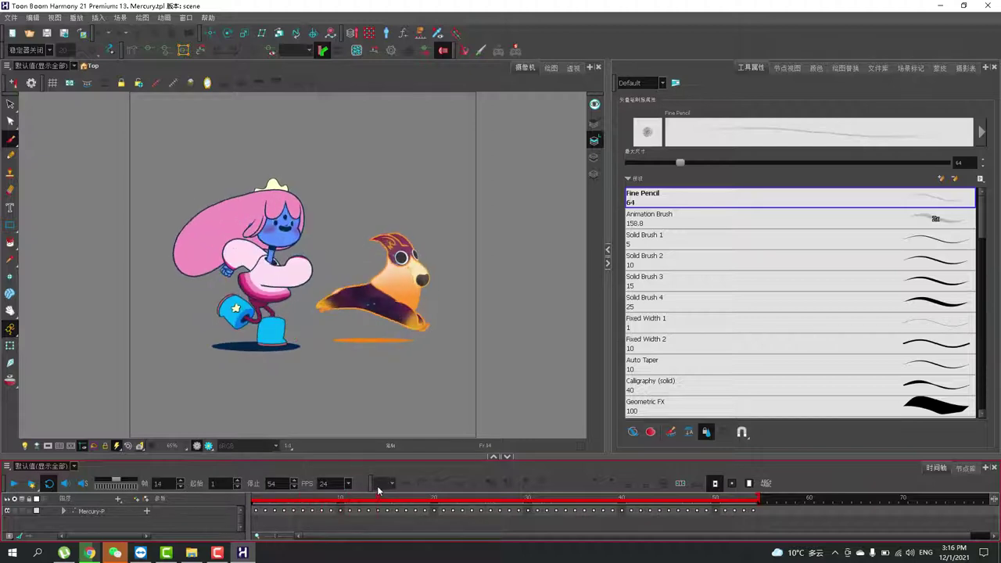
drag(389, 490, 614, 511)
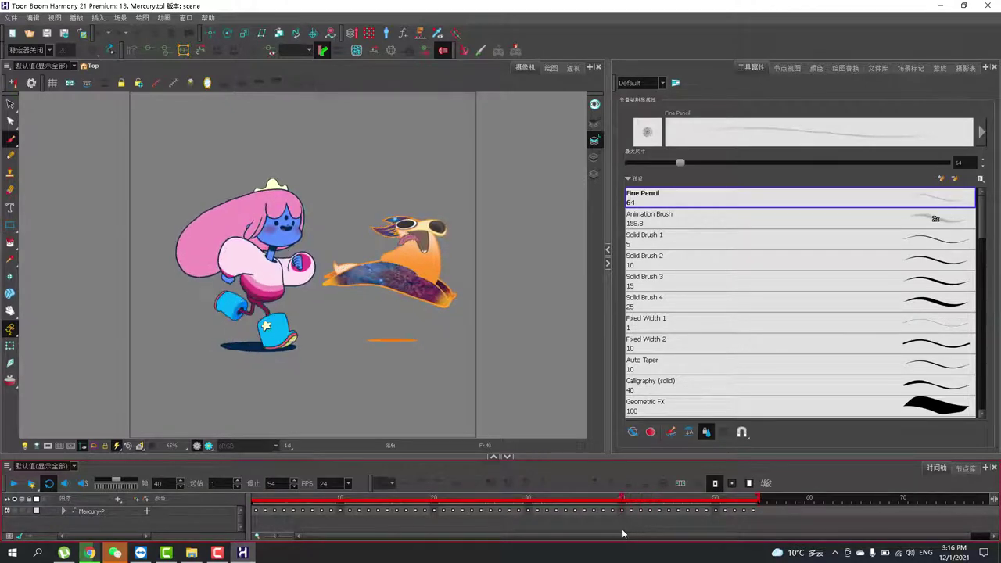
drag(581, 532, 778, 508)
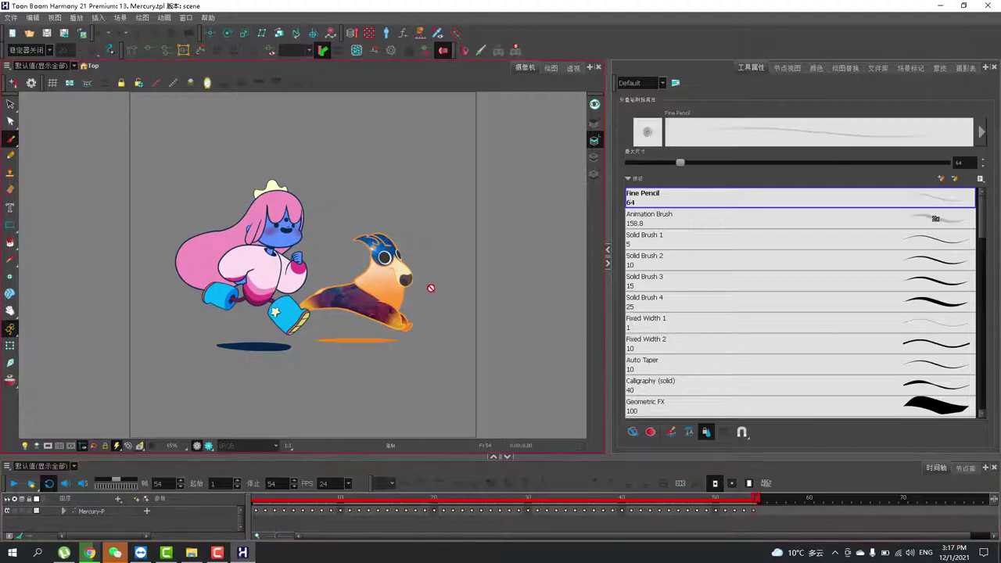
Step: Show the node network and select the Mercury-P peg with the Transform tool to check the whole rig
click(816, 68)
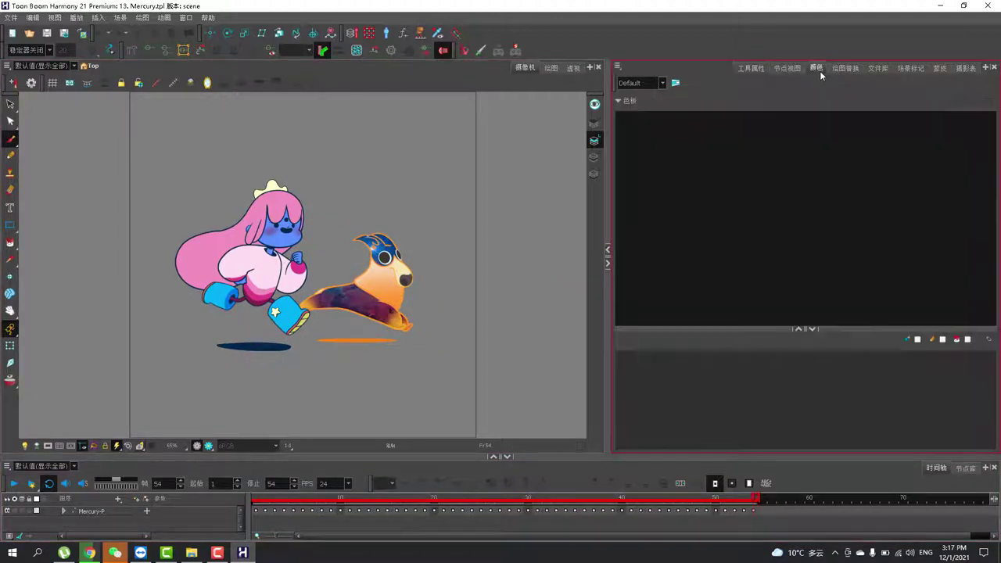
click(787, 68)
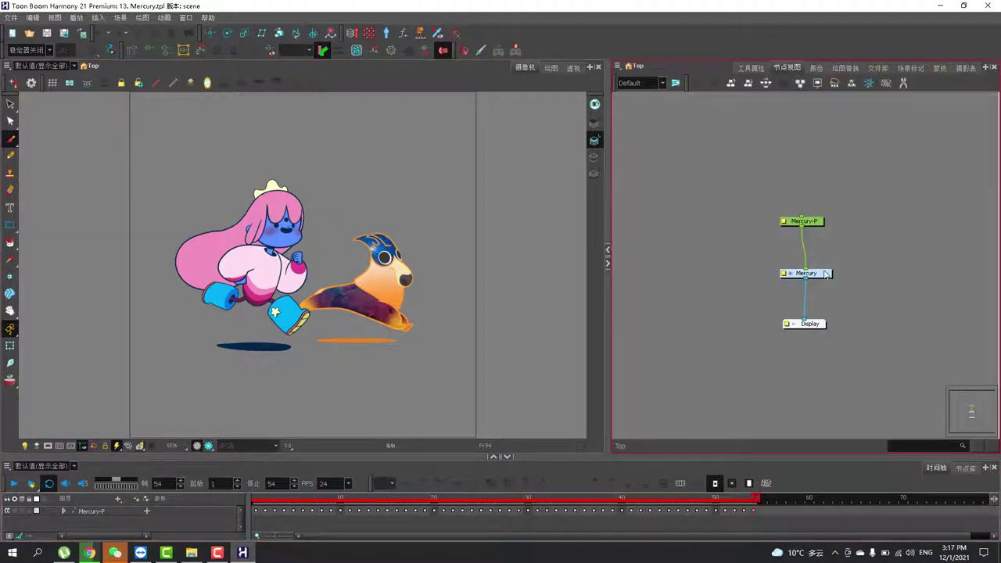
click(801, 224)
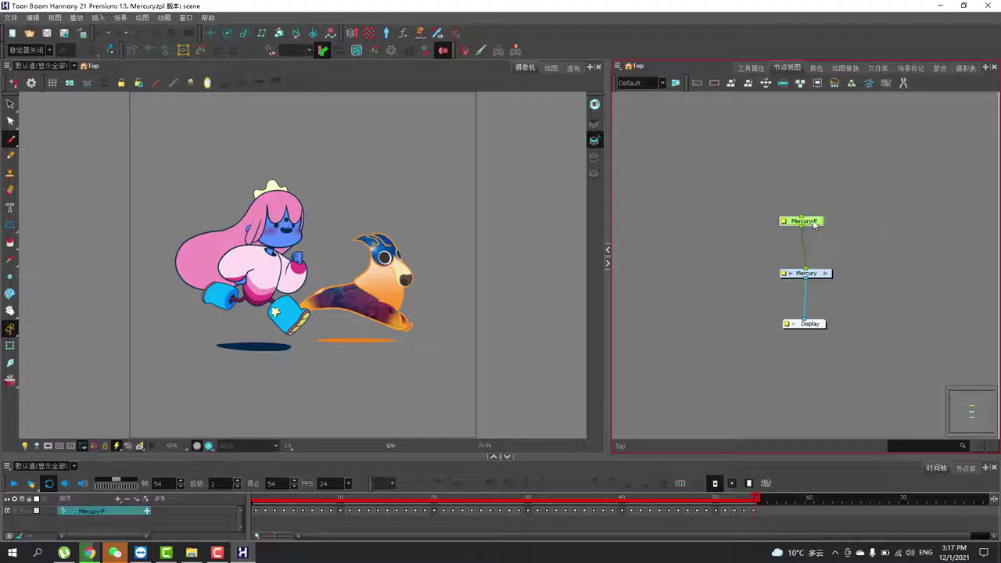
click(10, 346)
scroll(389, 277, down, 3)
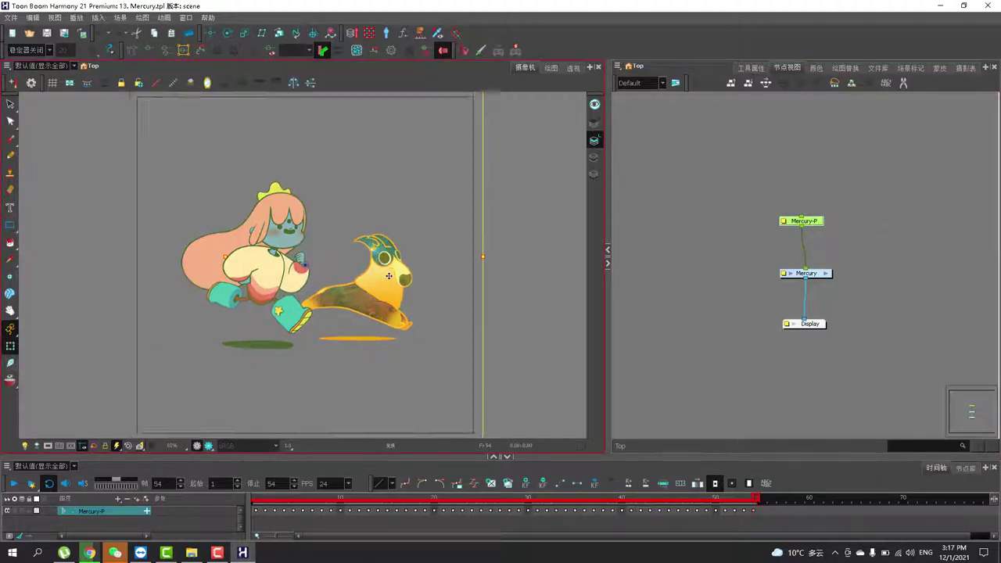
scroll(388, 241, up, 3)
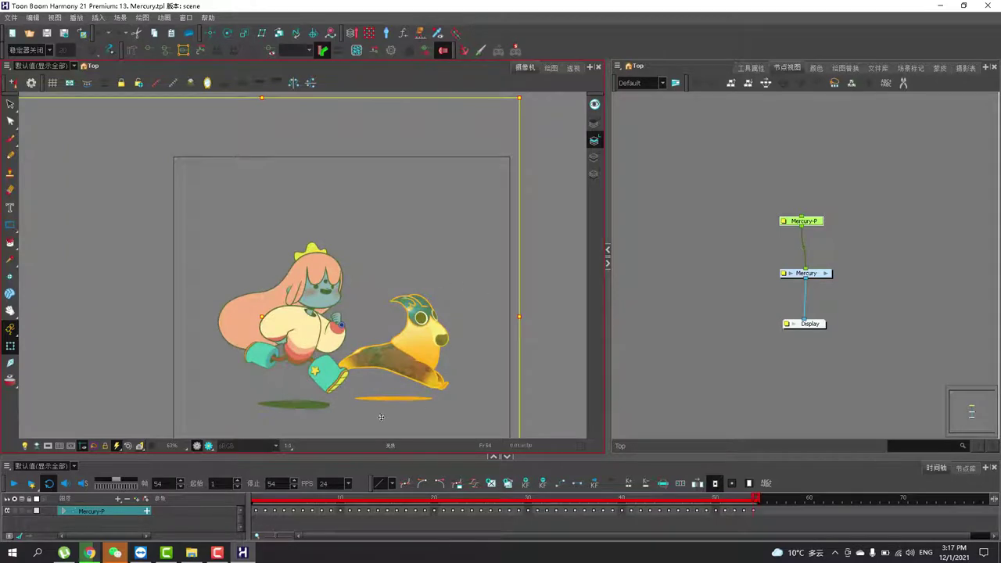
click(129, 446)
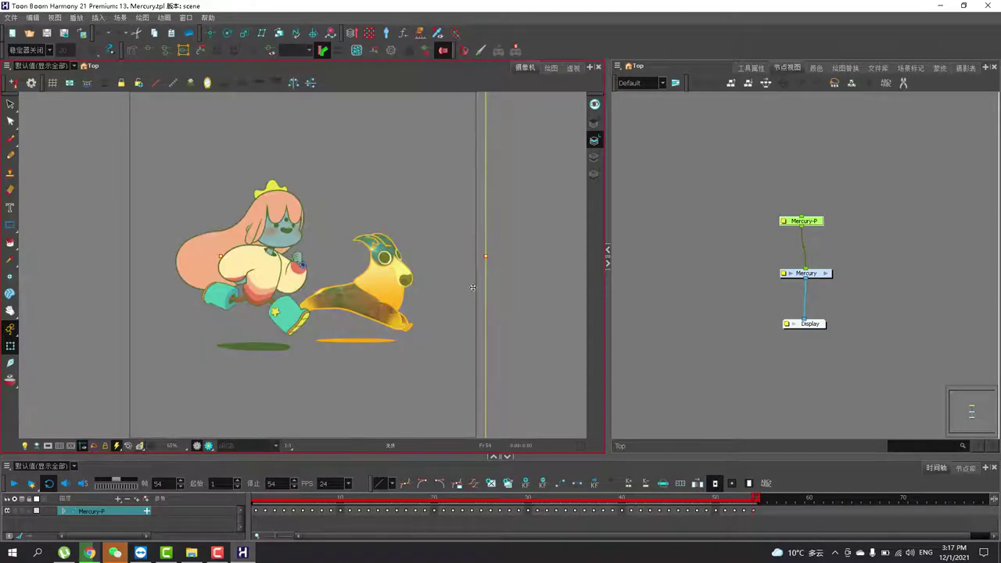
Step: Enter the Mercury group and look over its complete node network
click(826, 273)
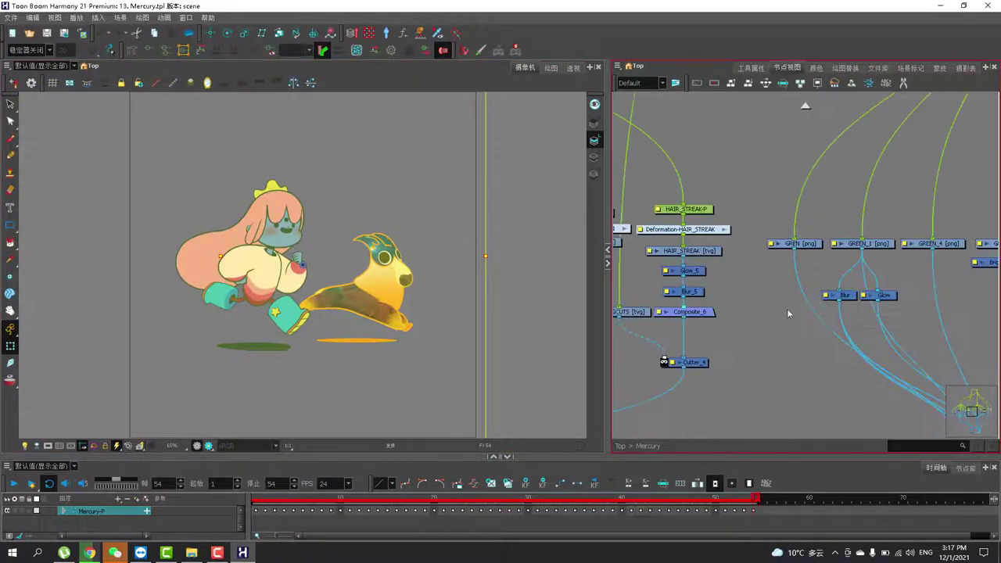
scroll(864, 345, down, 3)
drag(876, 331, 807, 223)
scroll(825, 212, up, 2)
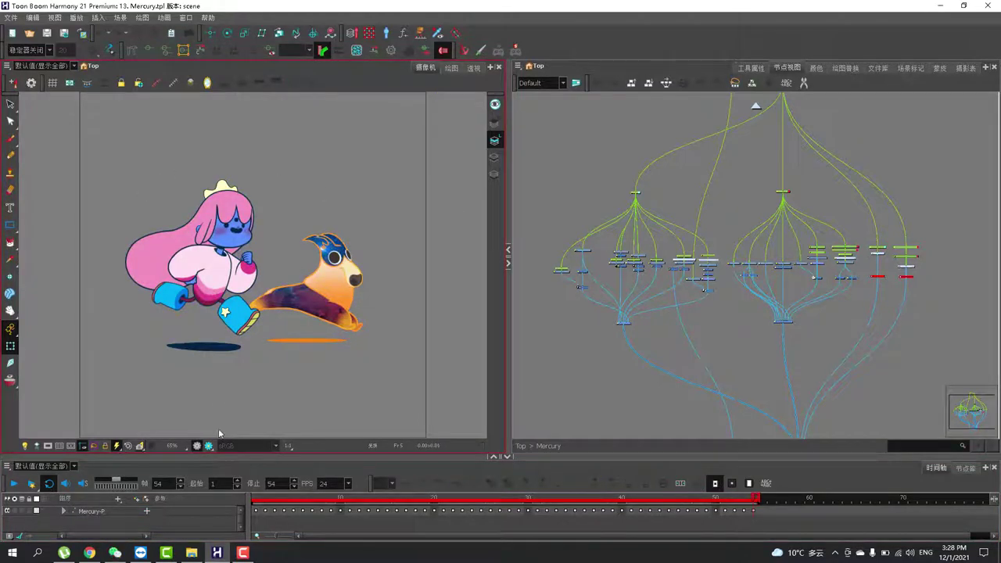
Step: Compare the rendered preview of the characters' glow at frame 41 with the OpenGL preview at close range
click(208, 445)
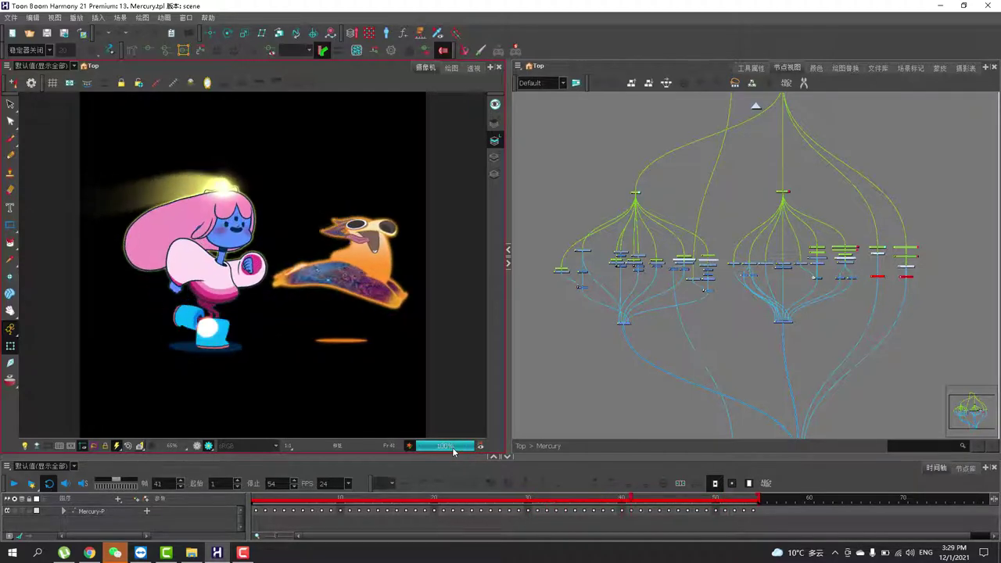
scroll(228, 273, up, 3)
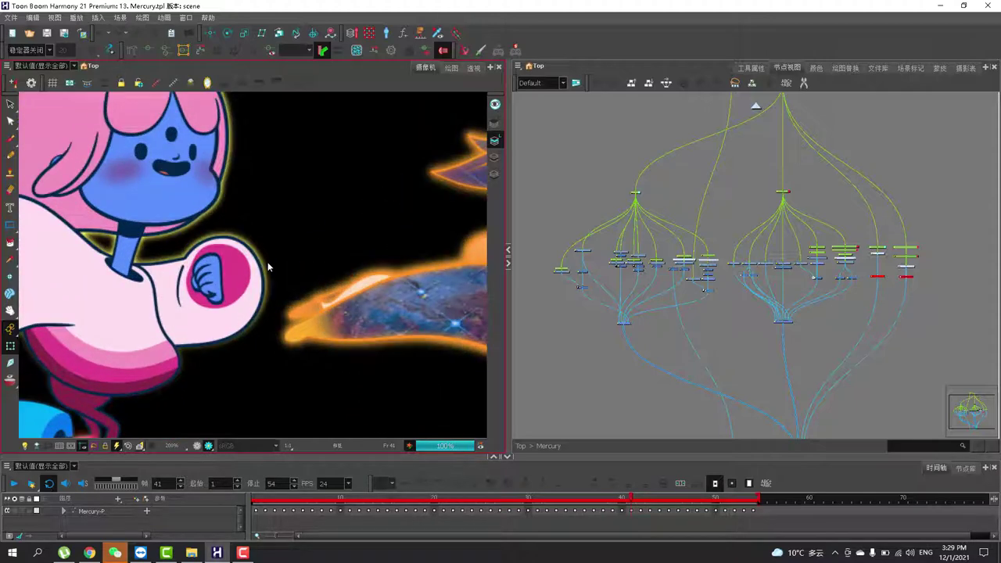
scroll(260, 271, down, 1)
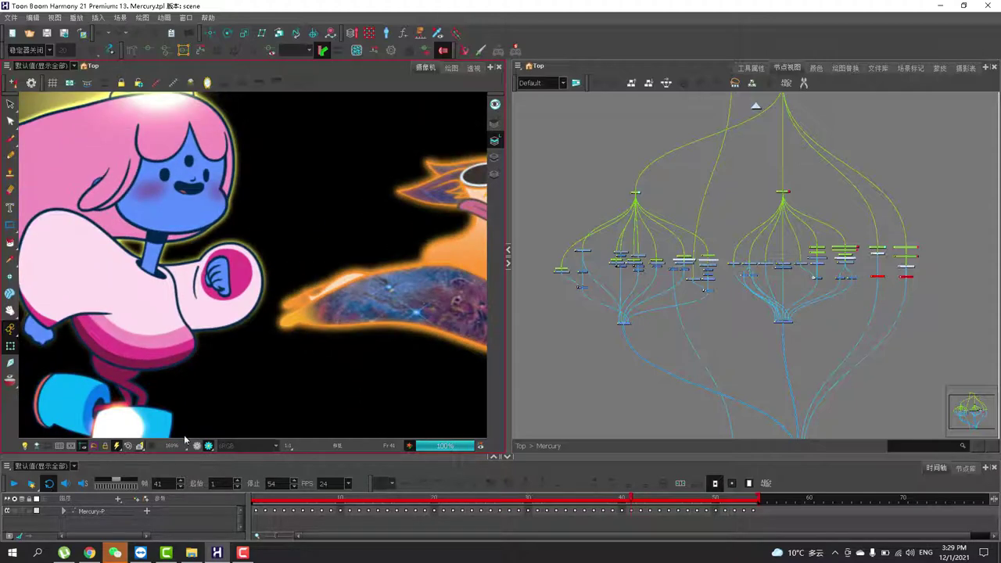
click(197, 446)
scroll(267, 286, up, 4)
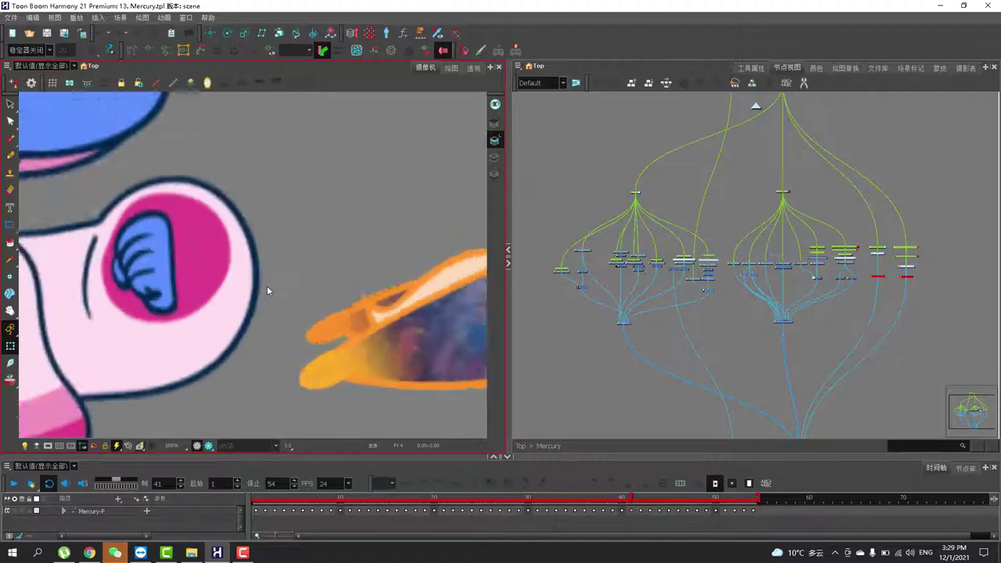
scroll(267, 285, down, 5)
Step: Select the princess's master peg in the Mercury network and examine the shadow and hair streak nodes beneath it
click(653, 334)
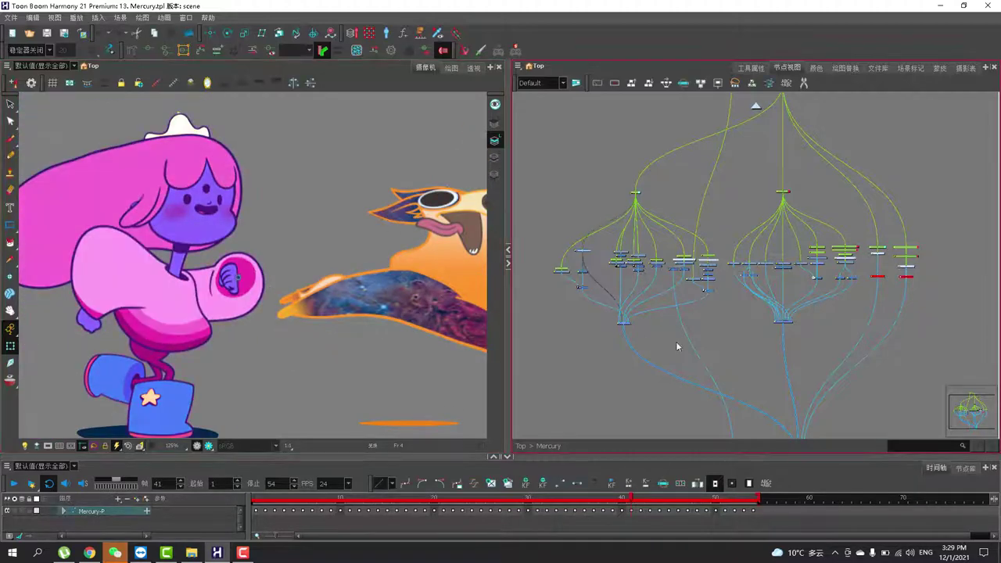
click(678, 345)
drag(280, 238, 379, 231)
scroll(667, 231, up, 3)
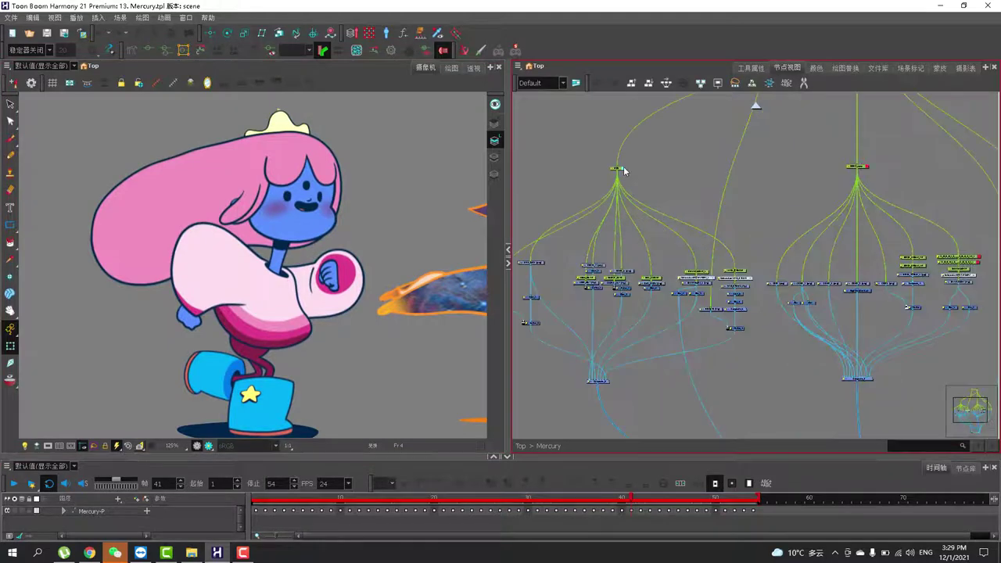
click(623, 170)
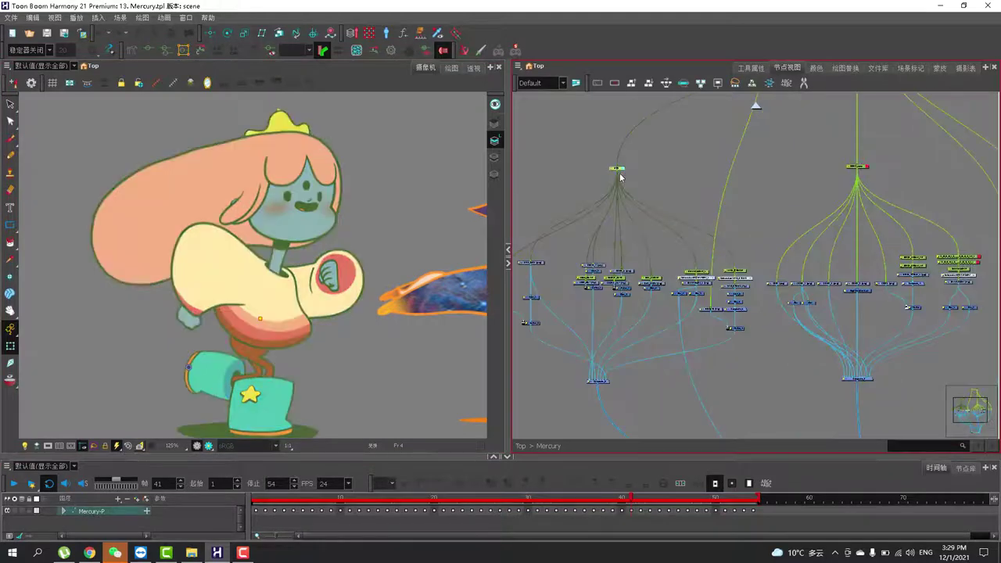
scroll(667, 250, up, 5)
drag(742, 297, 592, 265)
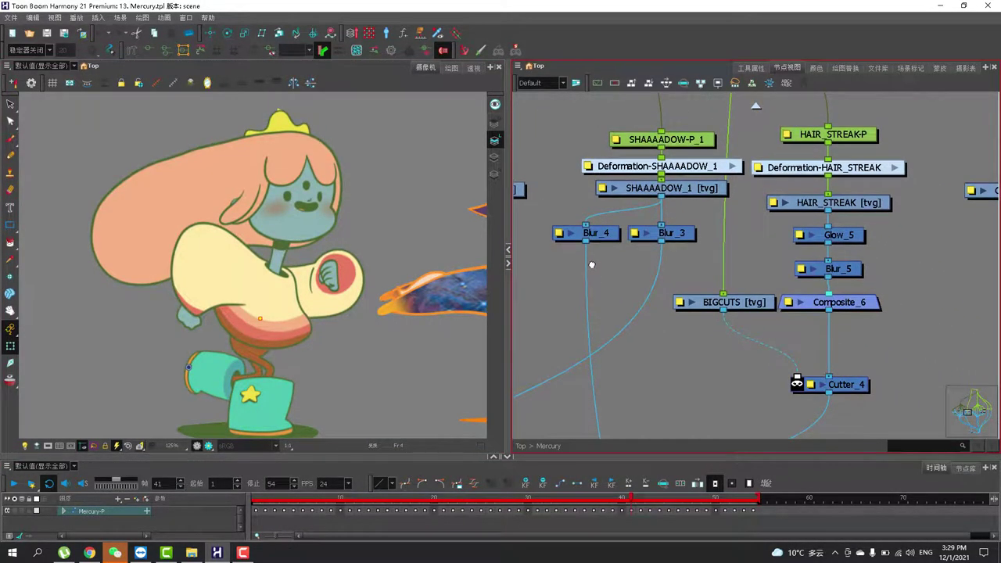
Step: Inspect the Glow_5 and Composite_6 nodes of the hair streak, and select the SHAAAADOW-P_1 peg
click(834, 233)
click(810, 303)
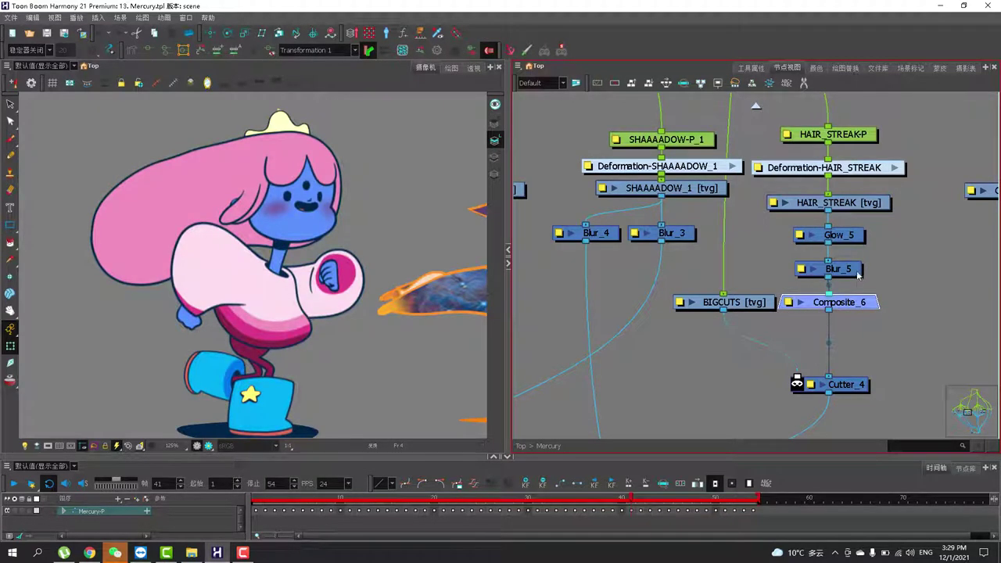
click(856, 169)
drag(790, 194, 874, 238)
click(736, 186)
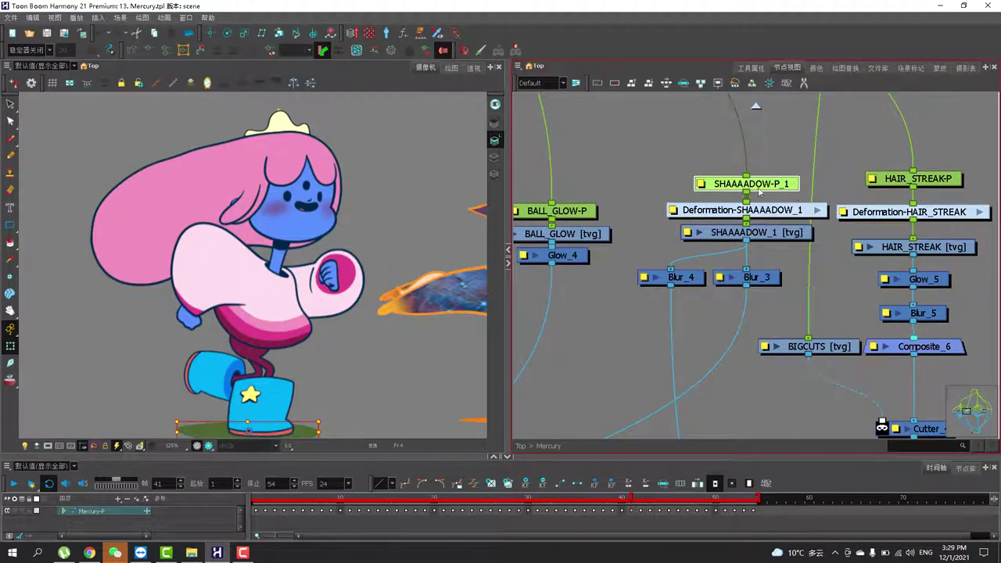
Step: Look over the ball, crown and lock glow branches and select the STAR_MAIN drawing node
drag(673, 214, 864, 190)
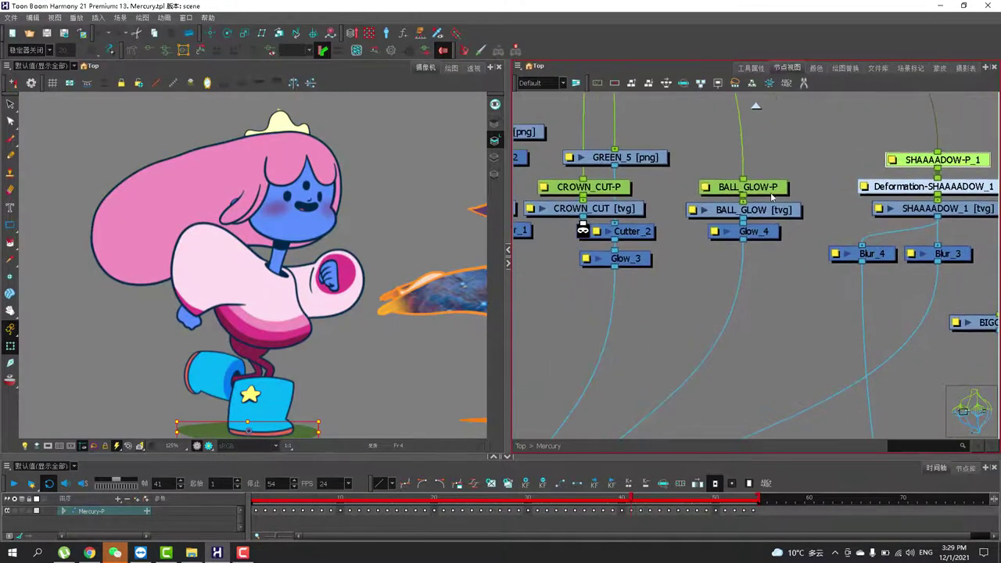
drag(705, 202, 847, 238)
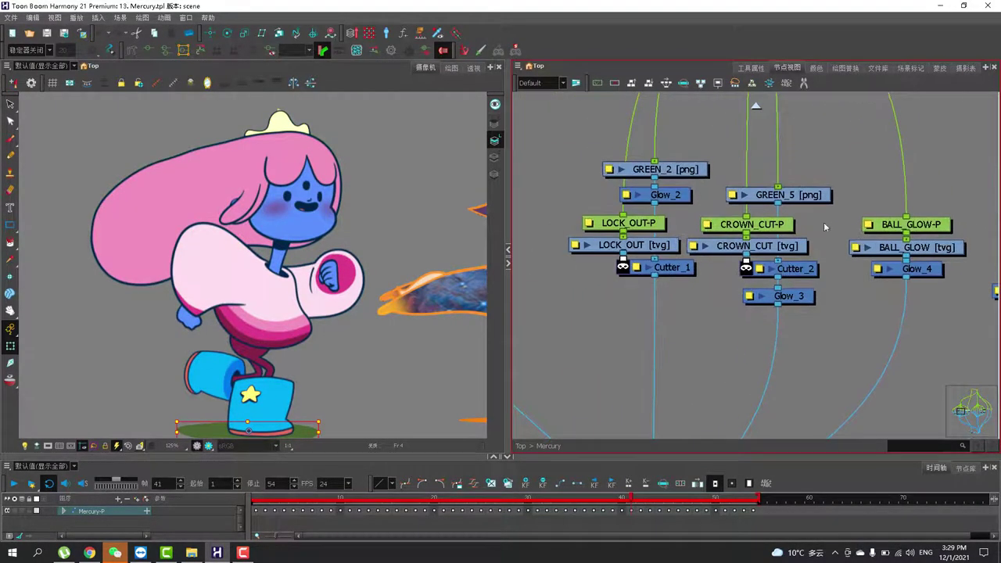
scroll(715, 213, down, 3)
drag(646, 214, 784, 223)
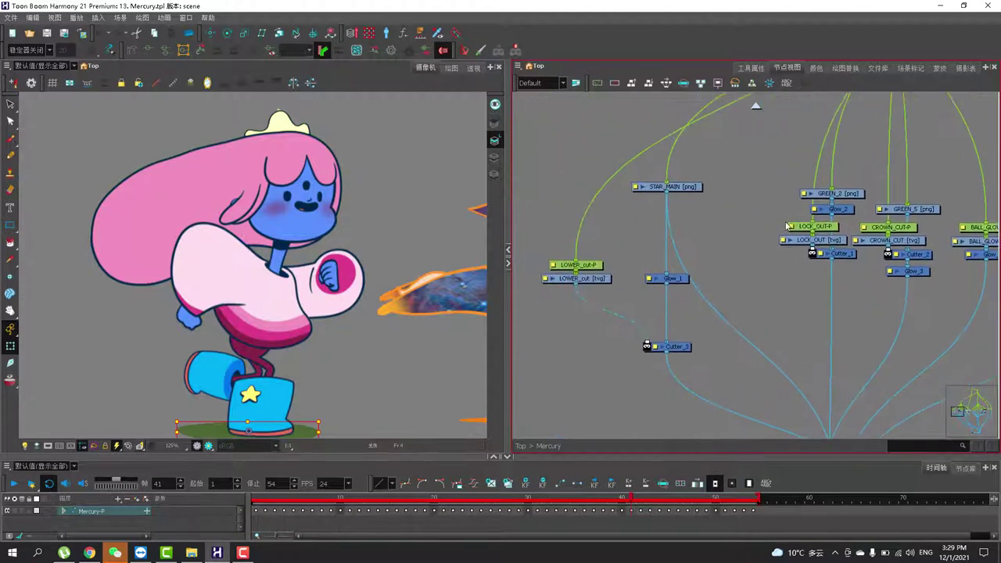
click(643, 188)
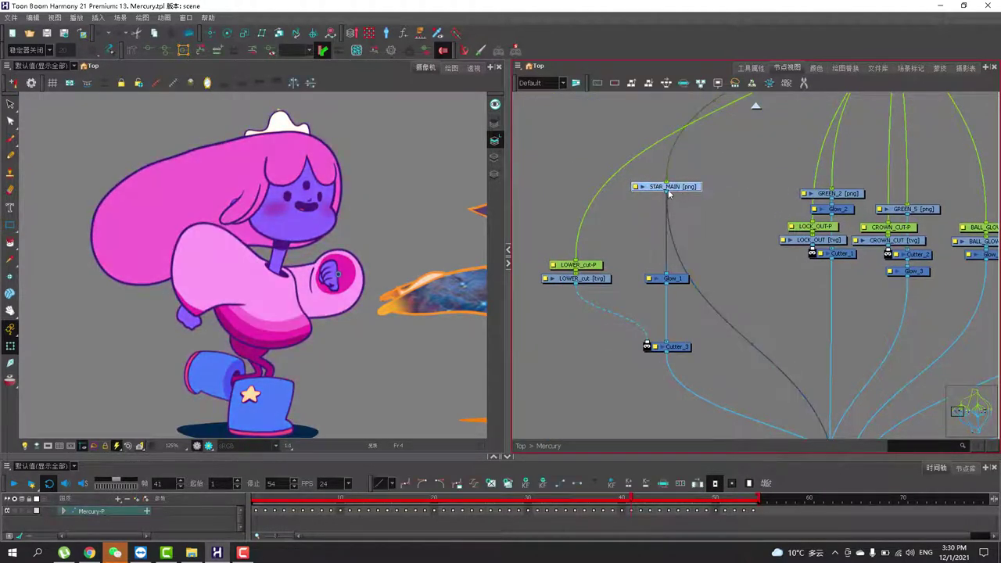
Step: Select the Cutter_3 node that masks the star's glow and examine its LOWER_cut matte connection
scroll(669, 194, up, 2)
drag(668, 329, 684, 242)
click(682, 337)
click(670, 336)
drag(586, 269, 708, 290)
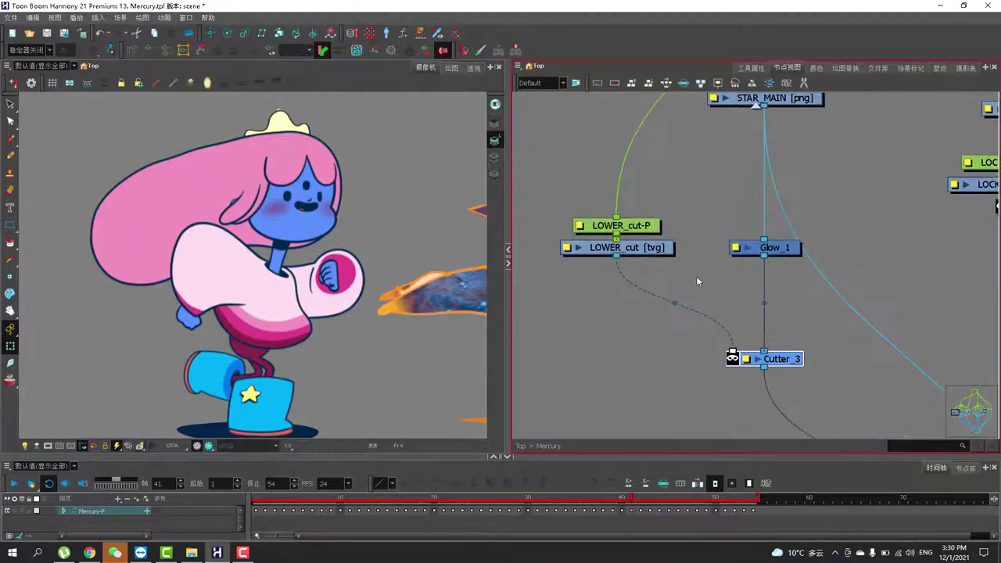
Step: Switch the camera view to the rendered preview and bring the star's Glow_1 node into close view
scroll(664, 259, down, 3)
drag(773, 364, 743, 329)
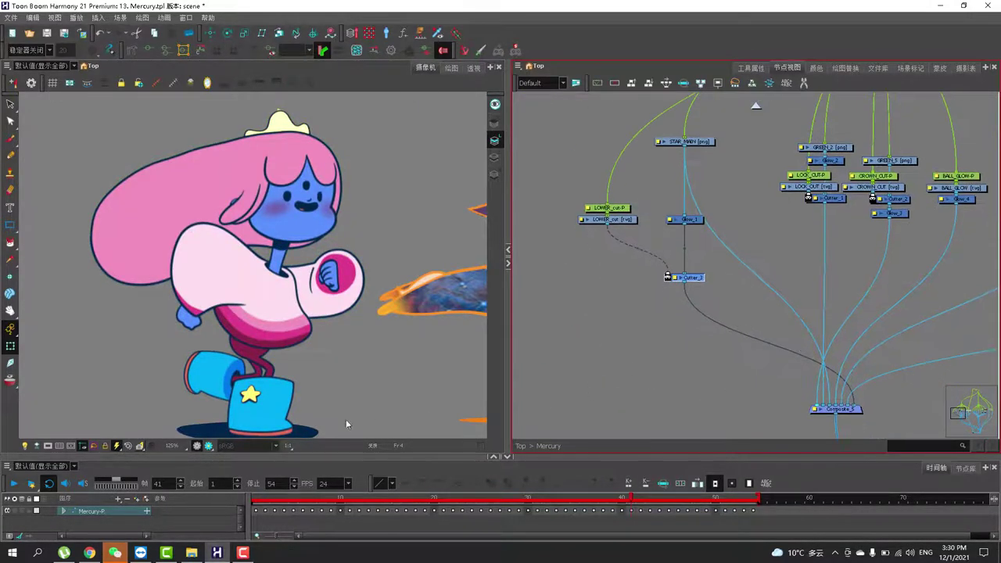
click(209, 447)
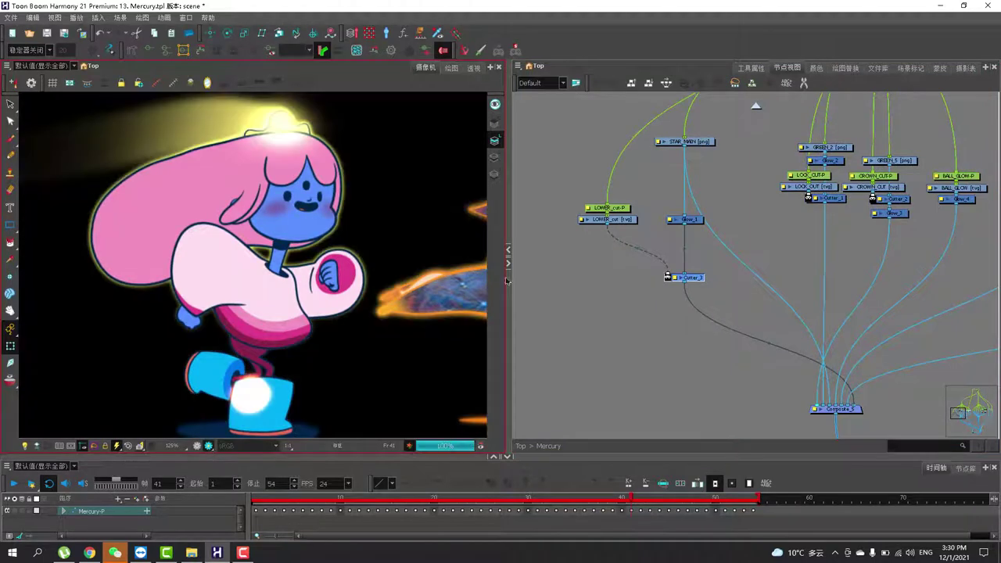
scroll(700, 191, up, 3)
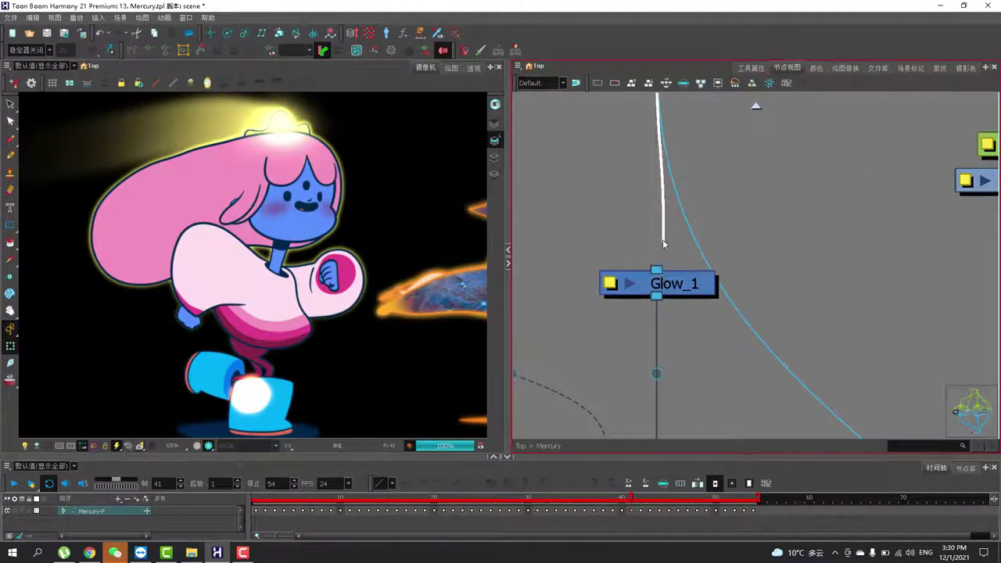
Step: Set the drawing stabilizer mode to the pulled-string option (拖动字符串)
scroll(663, 245, down, 4)
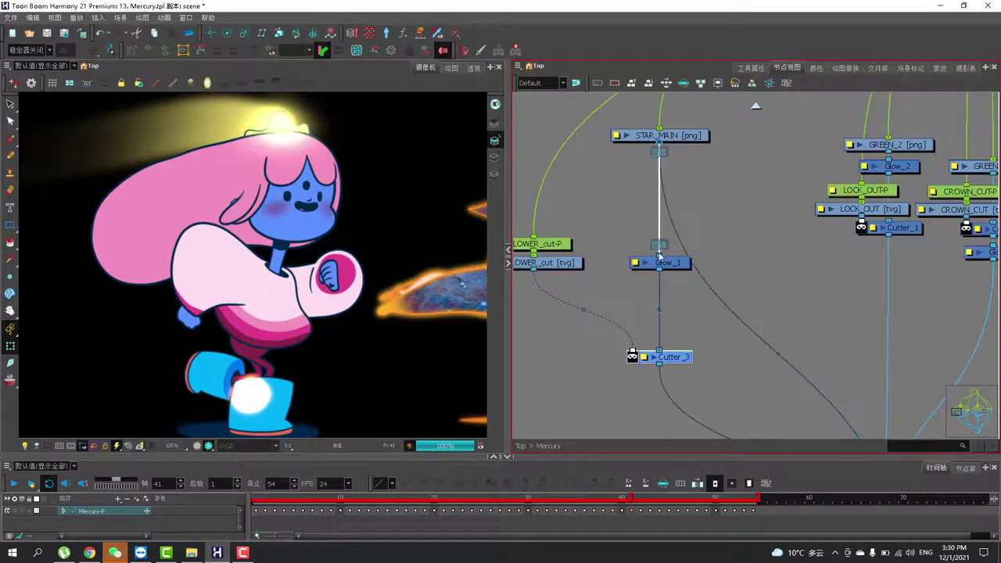
scroll(665, 270, down, 1)
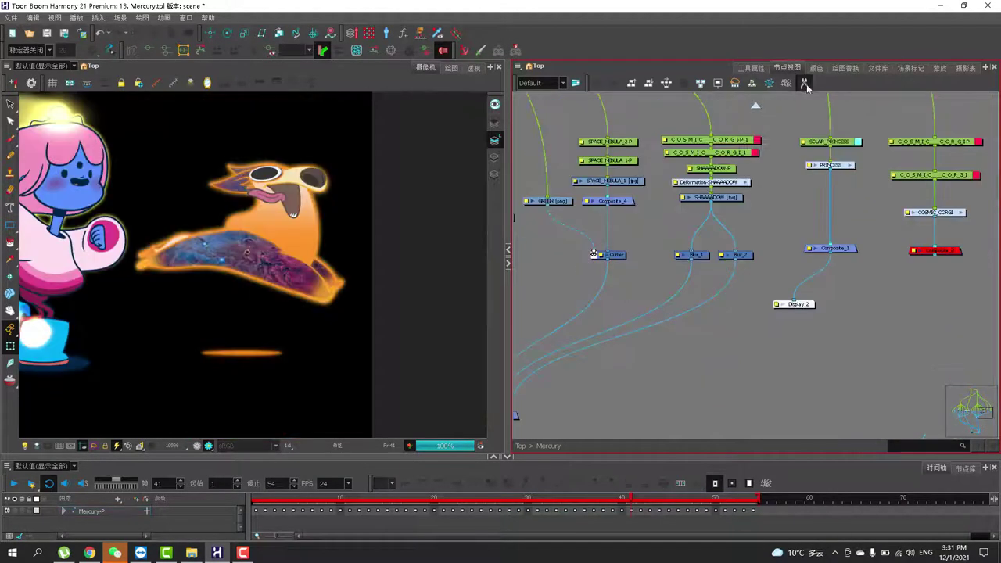
click(28, 50)
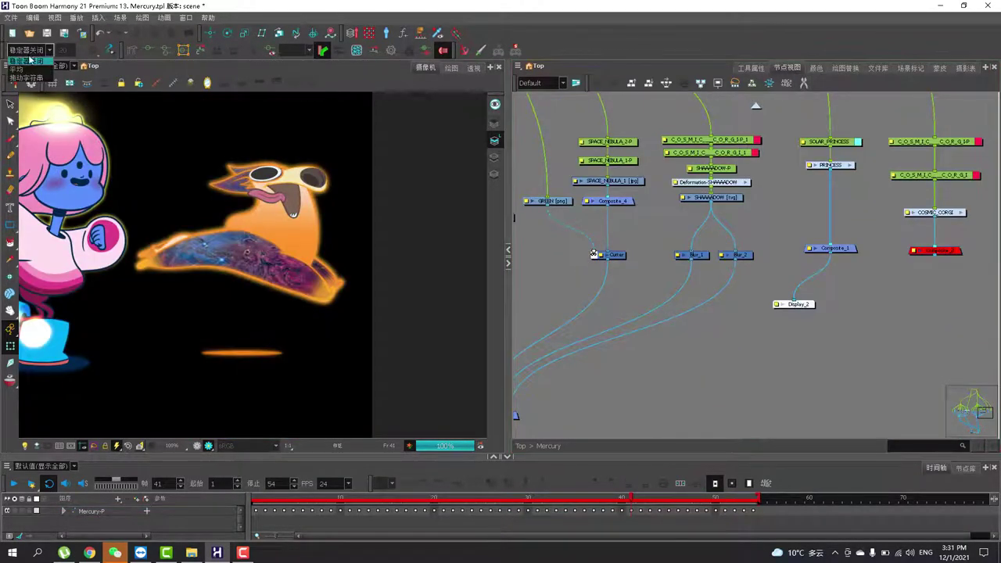
click(29, 77)
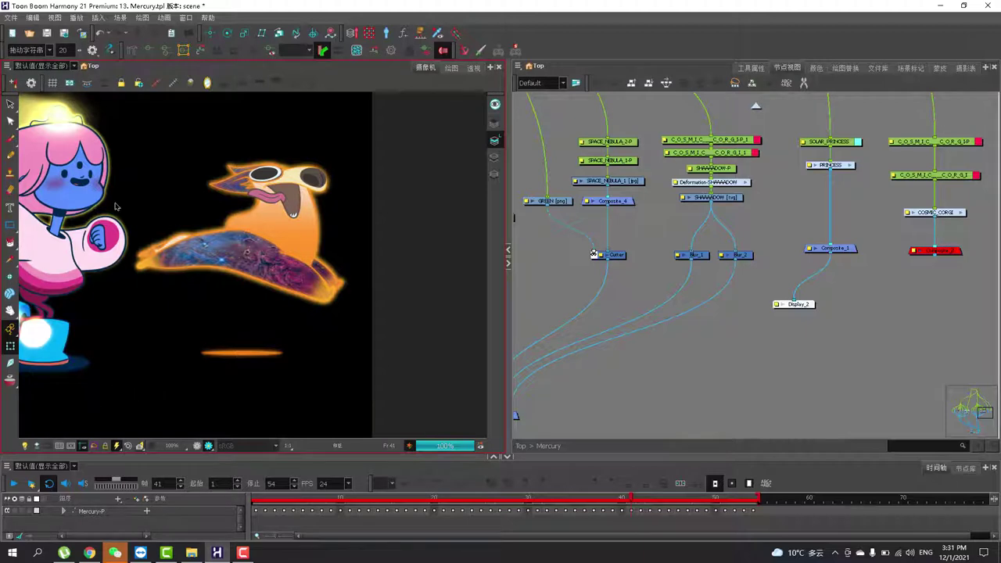
Step: Return the camera view from the rendered preview to the OpenGL view and set its display to Display_2
scroll(107, 311, down, 2)
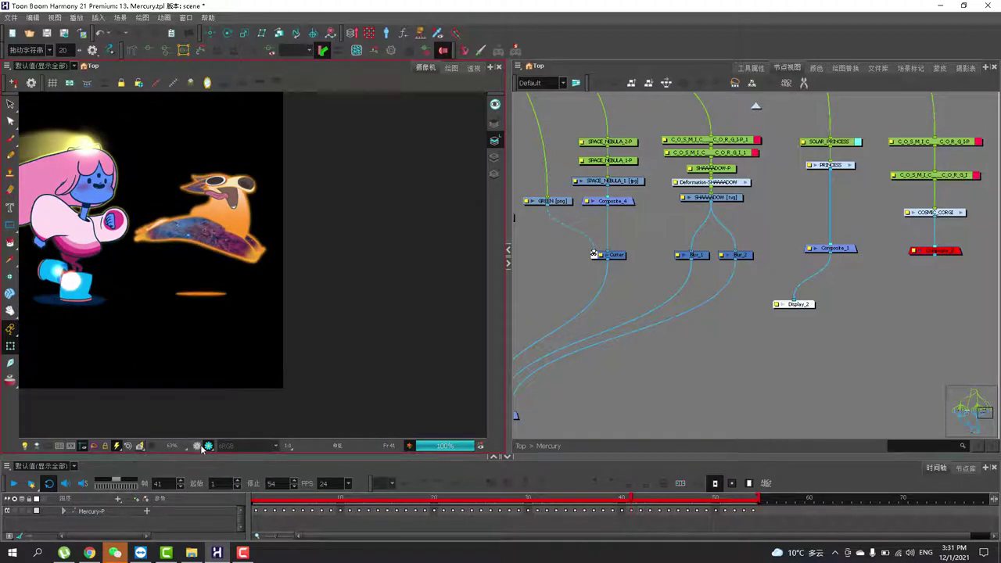
click(202, 447)
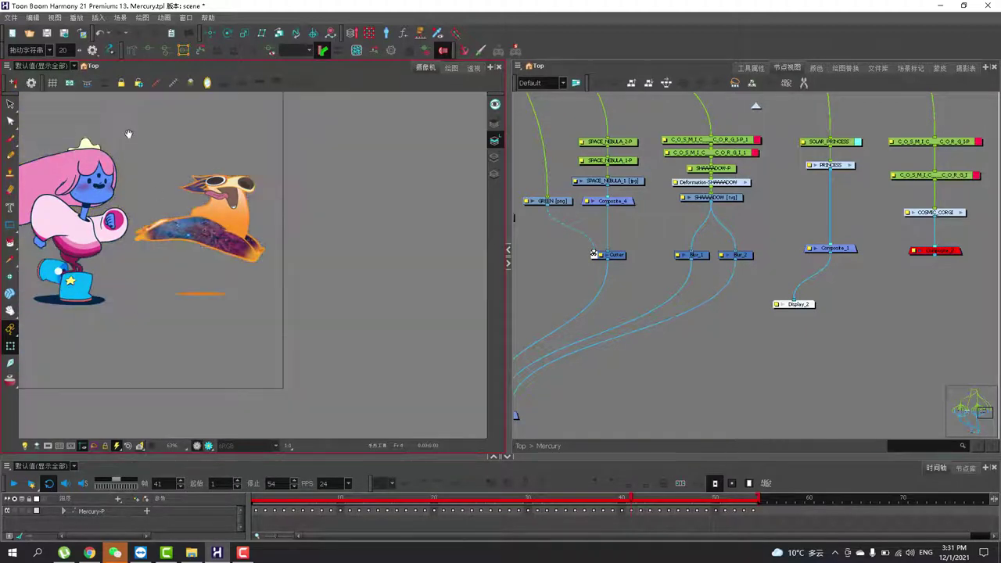
scroll(191, 142, down, 2)
click(43, 66)
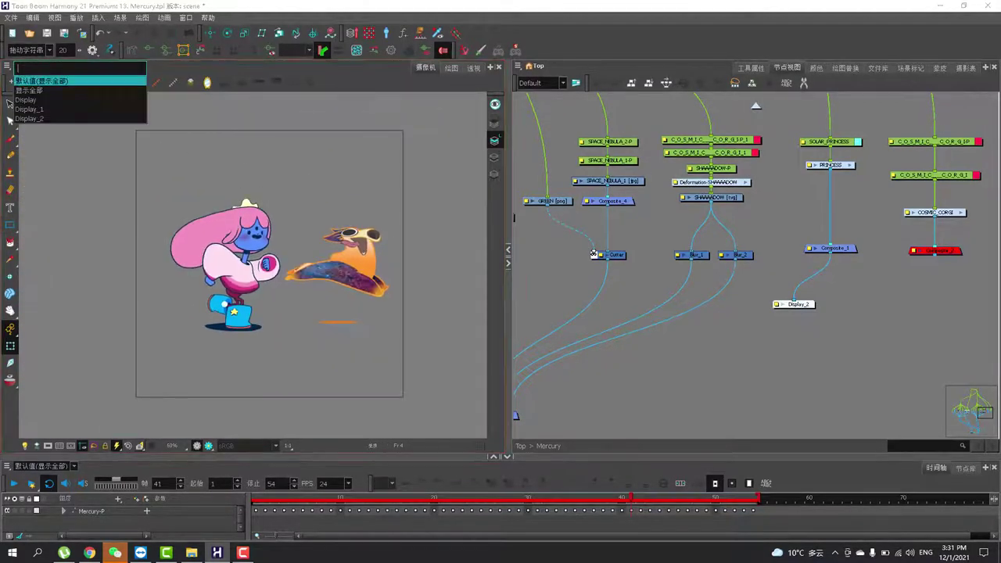
click(37, 119)
Step: Frame the princess in the camera view and play her run animation, then stop it
scroll(283, 233, up, 4)
scroll(283, 233, down, 4)
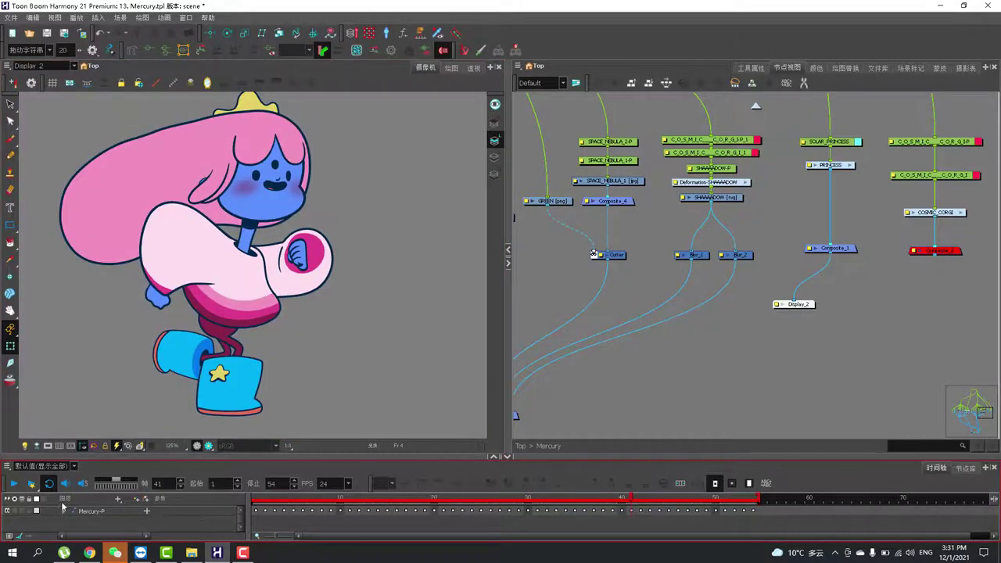
click(14, 485)
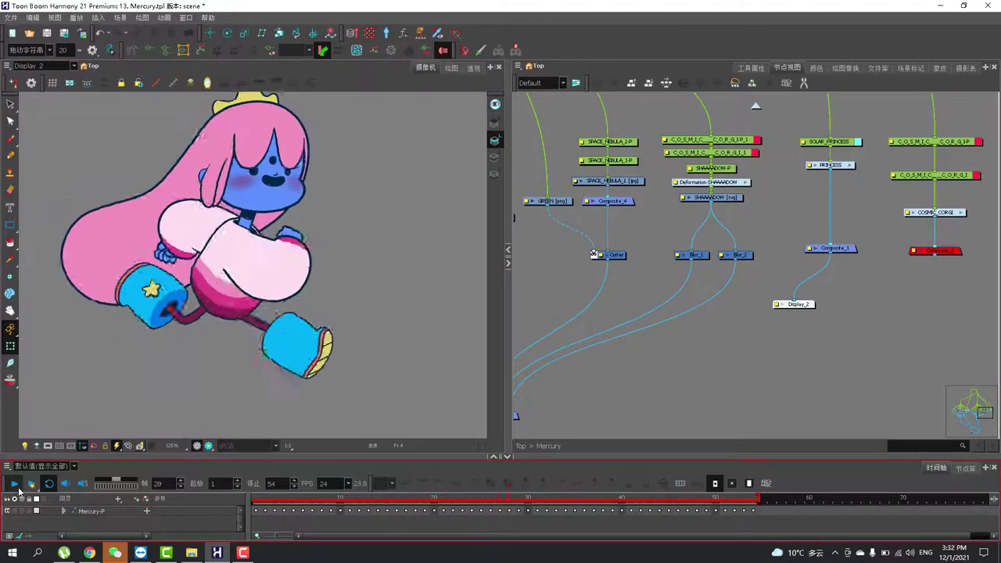
click(15, 487)
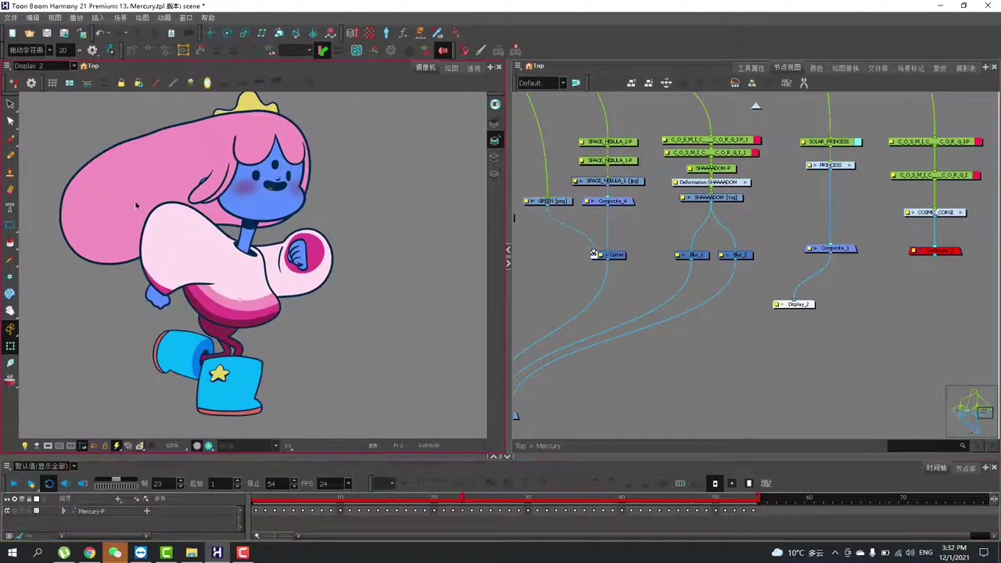
Step: Select the princess's back hair and enter the PRINCESS group to look over its BANGERS and HAIR_BANGERS deformation nodes
click(166, 189)
drag(945, 213, 794, 275)
scroll(691, 197, up, 2)
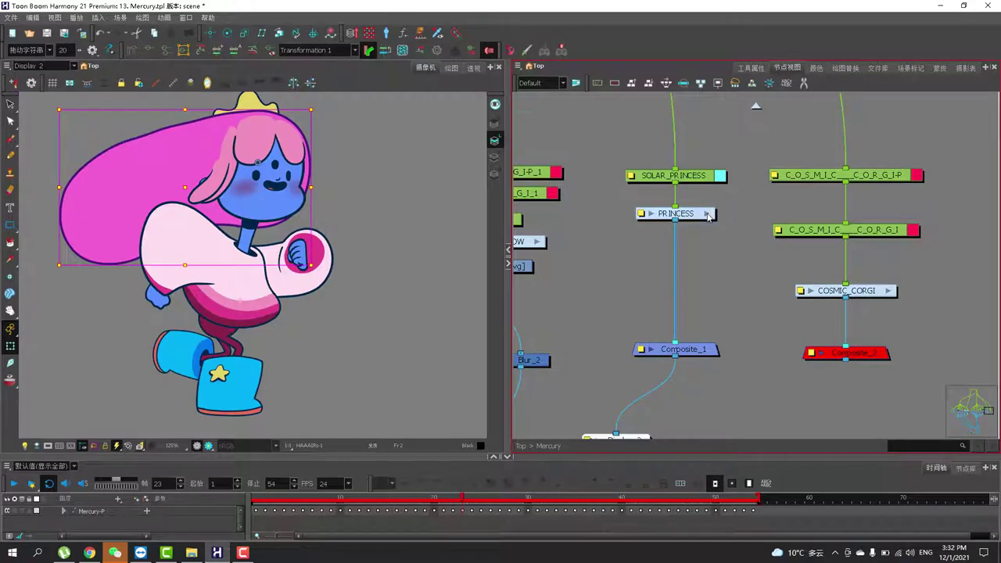
click(708, 214)
scroll(779, 316, down, 2)
drag(809, 307, 721, 281)
scroll(609, 252, up, 8)
drag(608, 252, 844, 300)
scroll(844, 301, down, 1)
Step: Show the deformation curves of the back hair, the rear sleeve and the front sleeve one after another
click(150, 50)
click(377, 125)
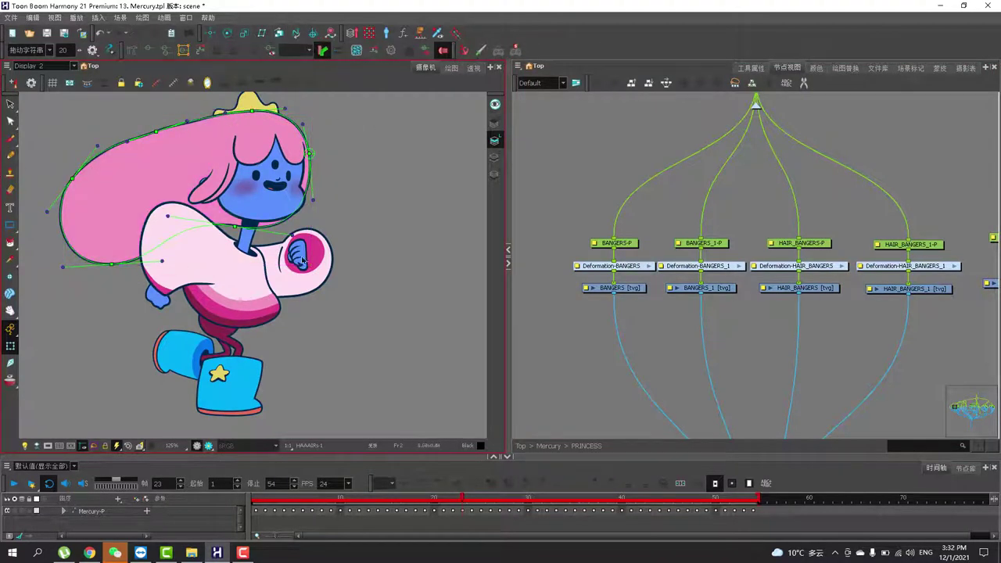
click(187, 247)
click(150, 51)
click(294, 291)
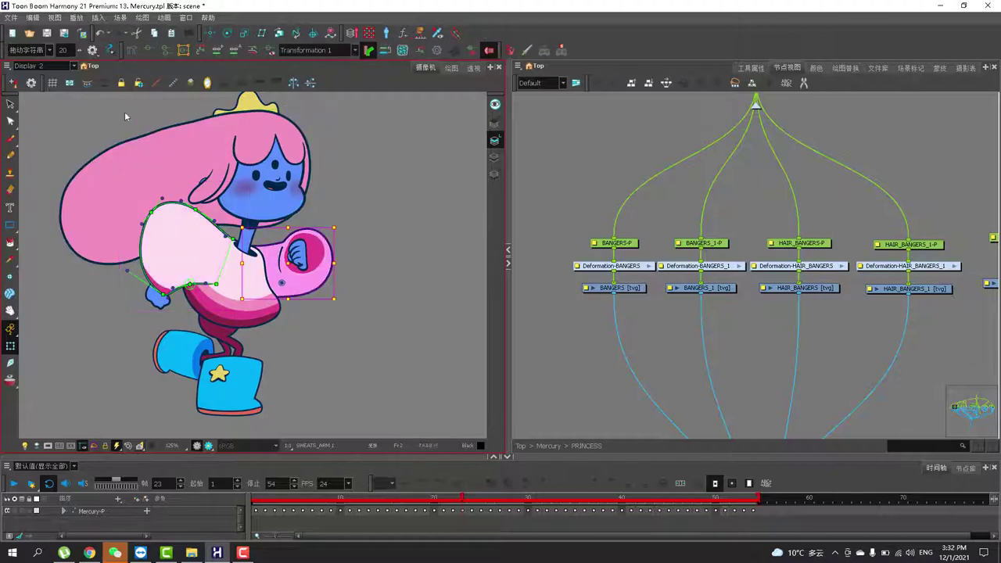
click(149, 52)
click(336, 310)
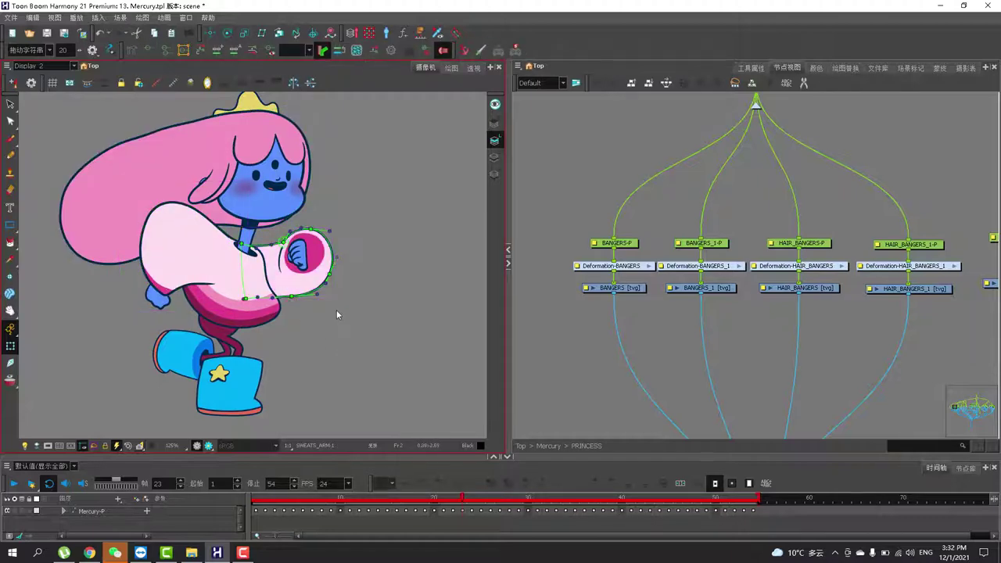
Step: Scrub between frames 2 and 11 to examine how the sleeve's deformation curve follows the arm swing
scroll(337, 310, up, 4)
click(268, 498)
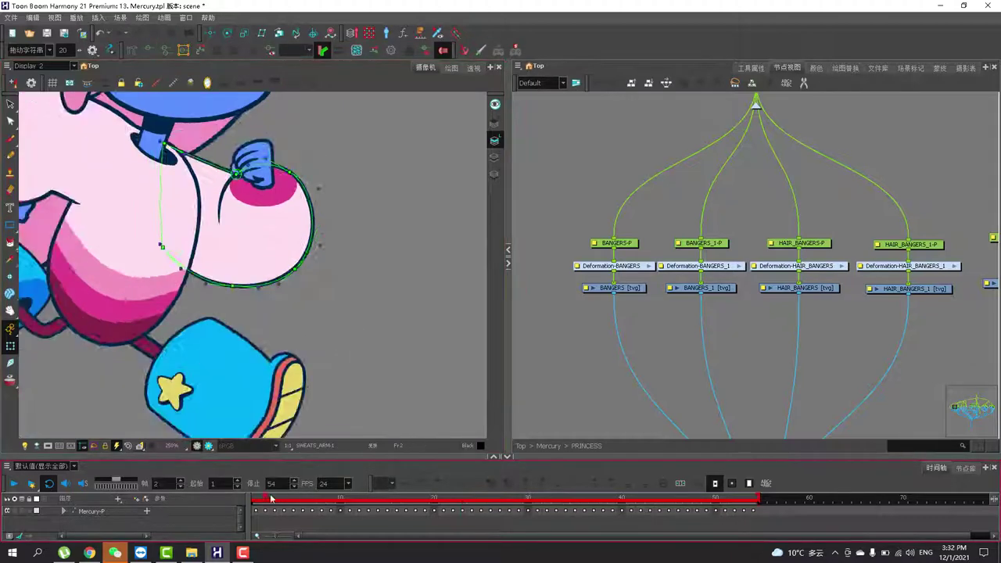
drag(272, 498, 304, 484)
key(period)
key(period)
key(period)
key(period)
key(period)
key(period)
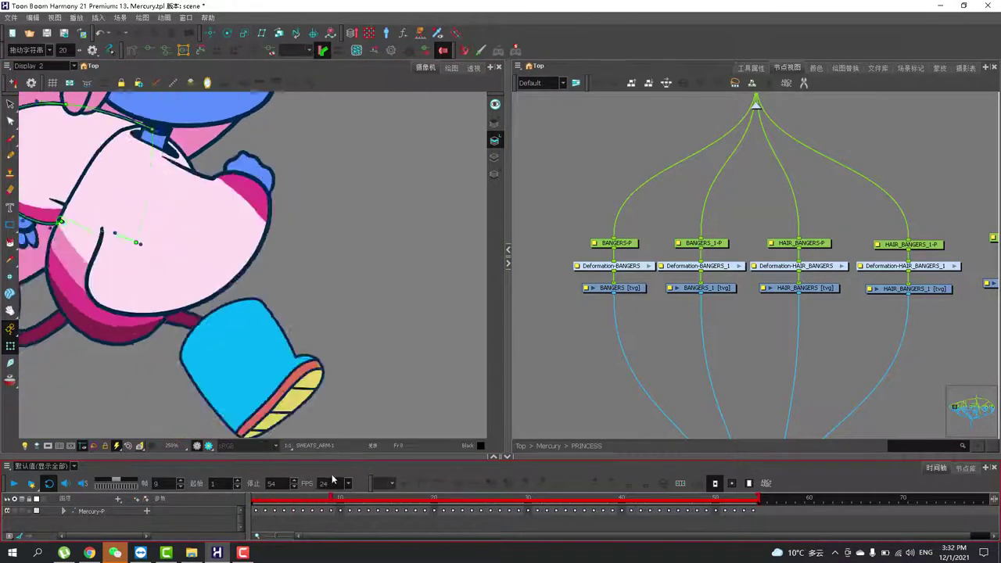
scroll(313, 258, down, 2)
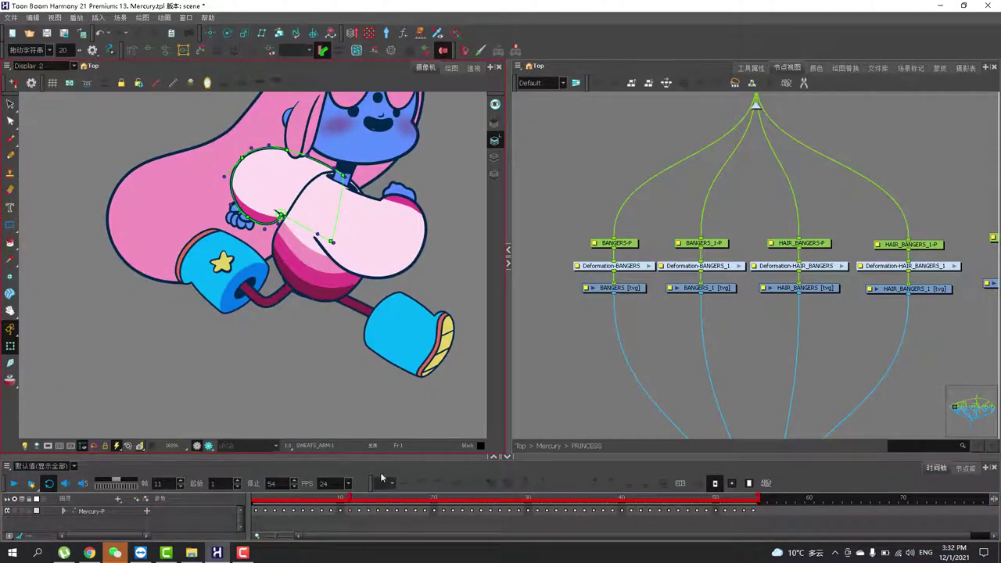
mouse_move(344, 499)
mouse_down()
mouse_move(327, 494)
mouse_move(344, 487)
mouse_up()
Step: Move from the rear cuff at frame 10 to frame 23 and select the sweater body and its stripe to inspect their deformation curves
click(259, 216)
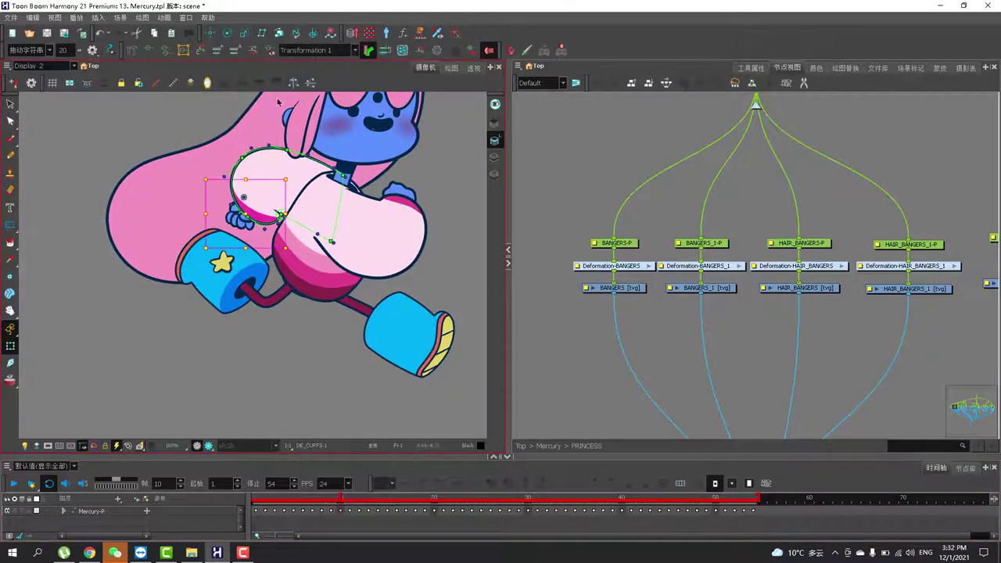
mouse_move(352, 504)
mouse_down()
mouse_move(414, 488)
mouse_move(476, 497)
mouse_move(446, 498)
mouse_move(435, 483)
mouse_move(461, 478)
mouse_up()
click(327, 207)
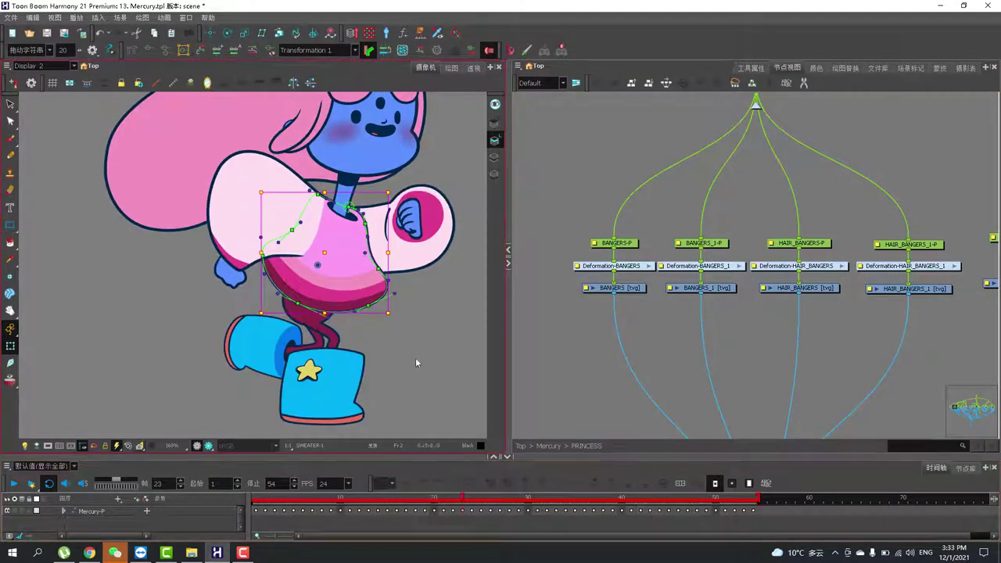
click(332, 283)
click(332, 286)
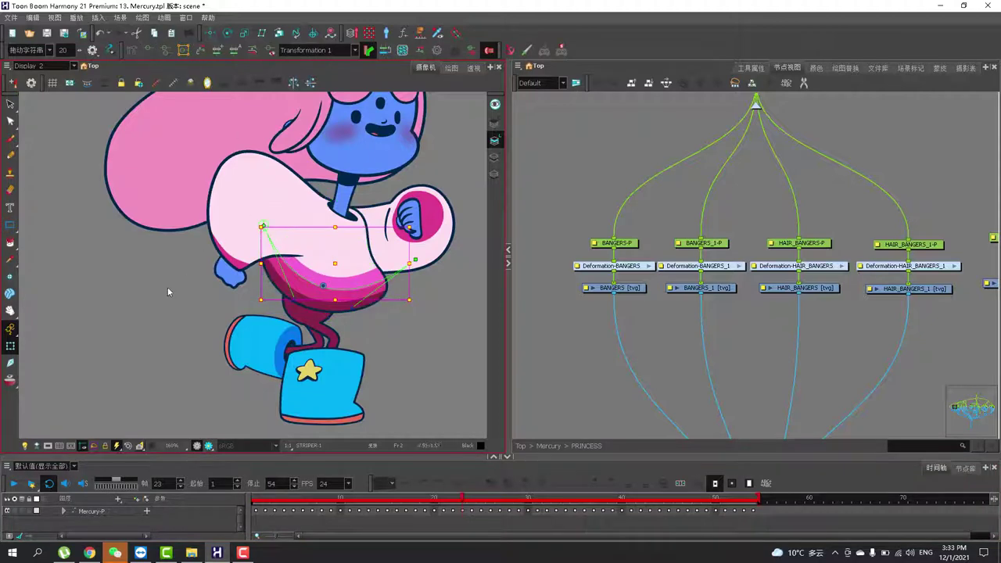
Step: Try pulling the end point of the middle sweater stripe's deformation curve, and undo the changes
scroll(175, 283, up, 2)
click(332, 297)
click(403, 294)
drag(402, 295, 212, 282)
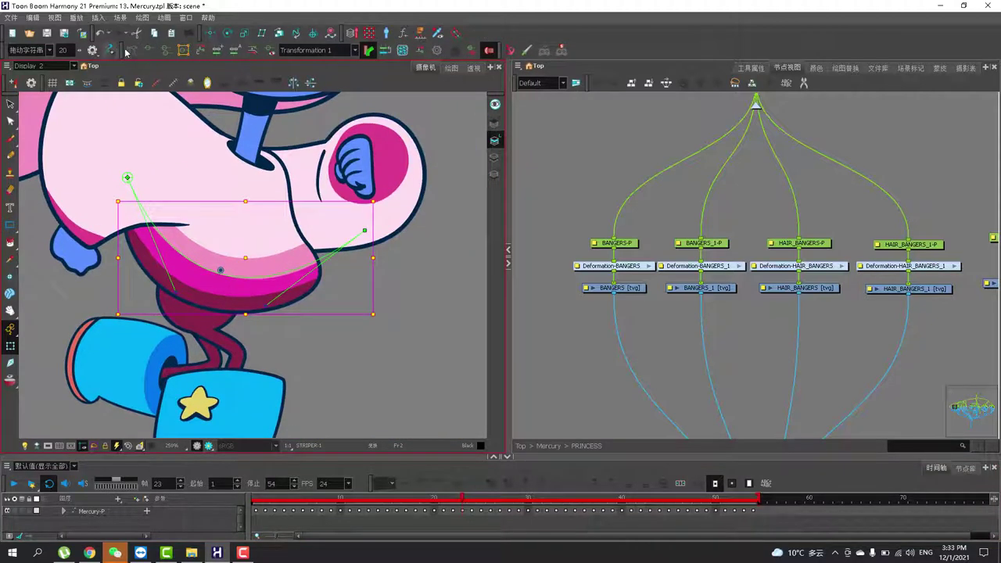
click(427, 251)
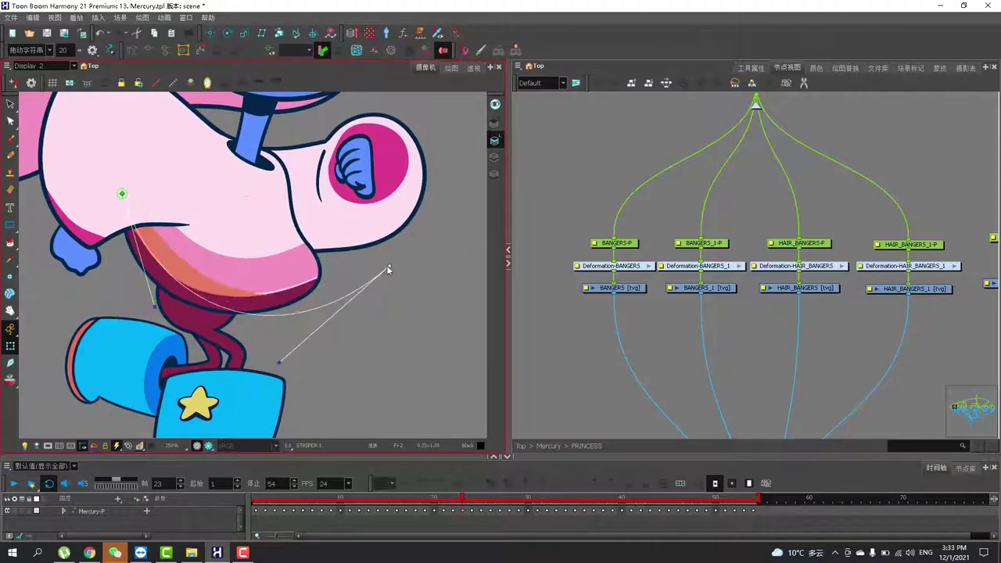
drag(350, 237, 291, 234)
key(ctrl+z)
key(ctrl+z)
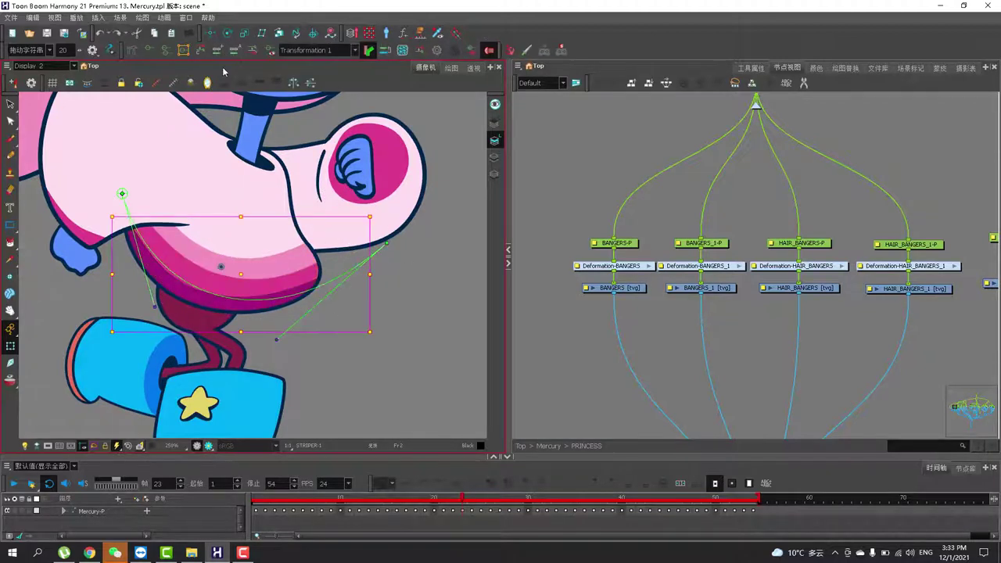
Step: Try moving the end point of the lowest sweater stripe's deformation curve, and undo the change
click(483, 272)
drag(400, 258, 386, 242)
key(ctrl+z)
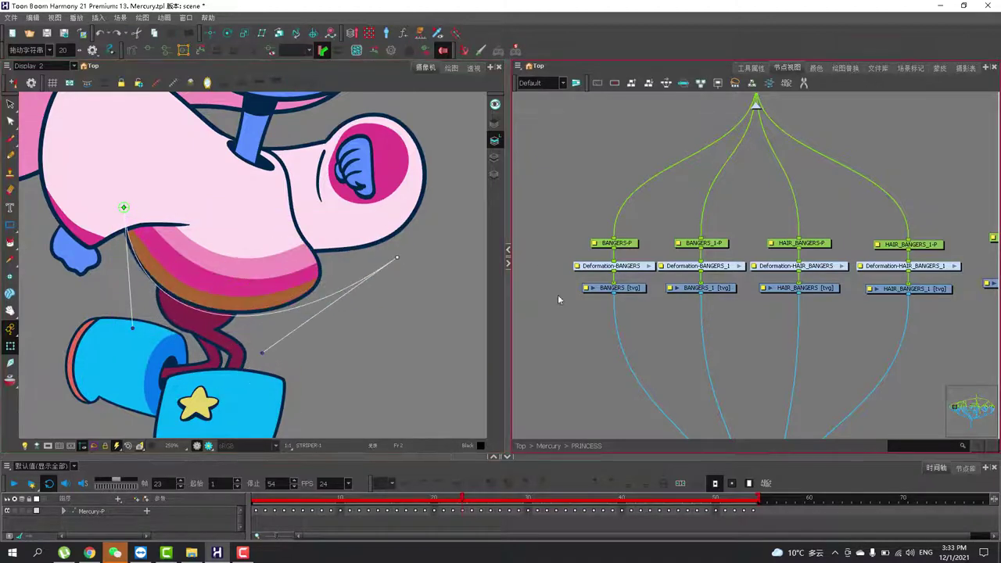
Step: Show the sweater body's deformation curve and pull its front and lower points outward to stretch the sweater
click(269, 228)
click(147, 54)
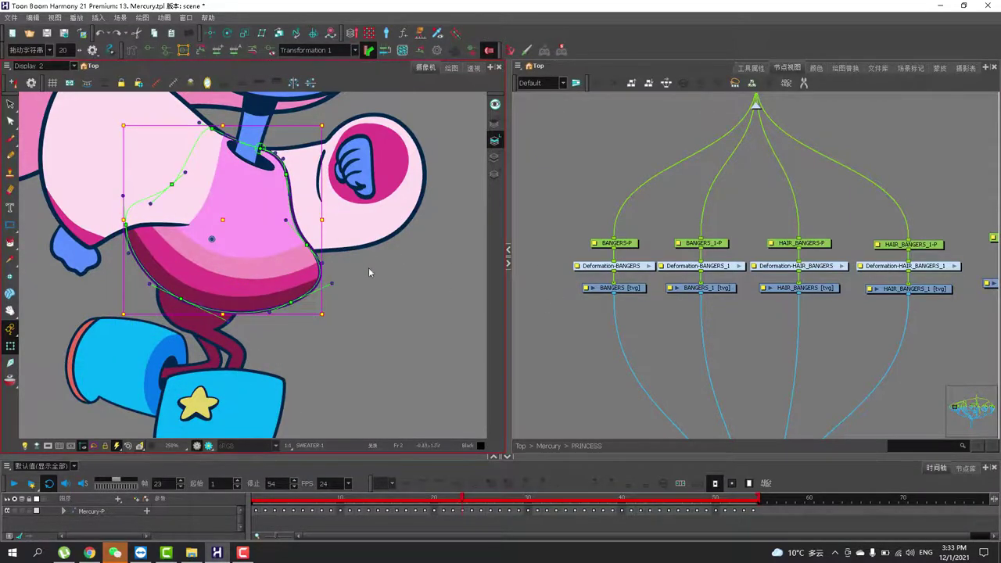
click(369, 258)
scroll(311, 245, down, 1)
drag(303, 247, 436, 224)
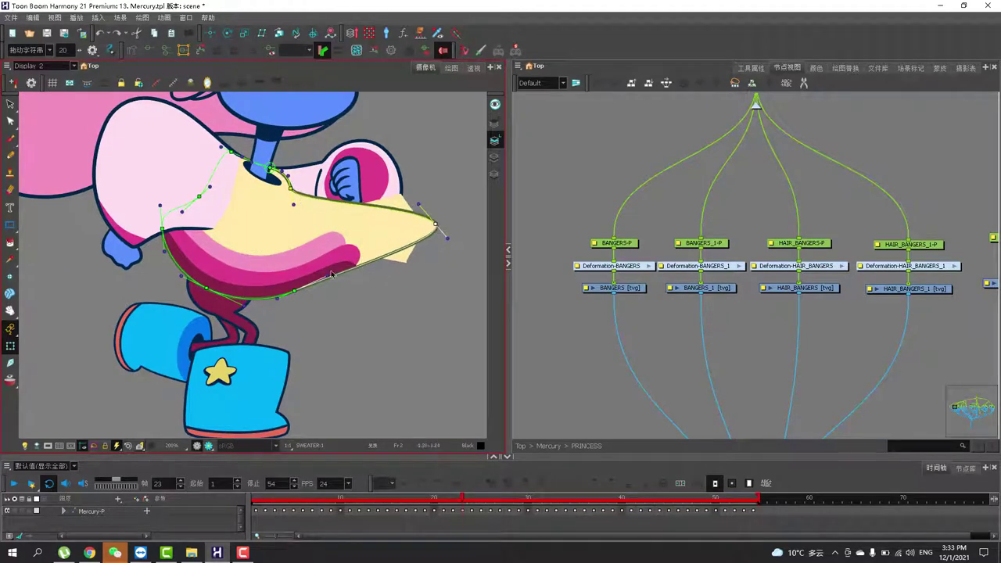
drag(293, 293, 312, 349)
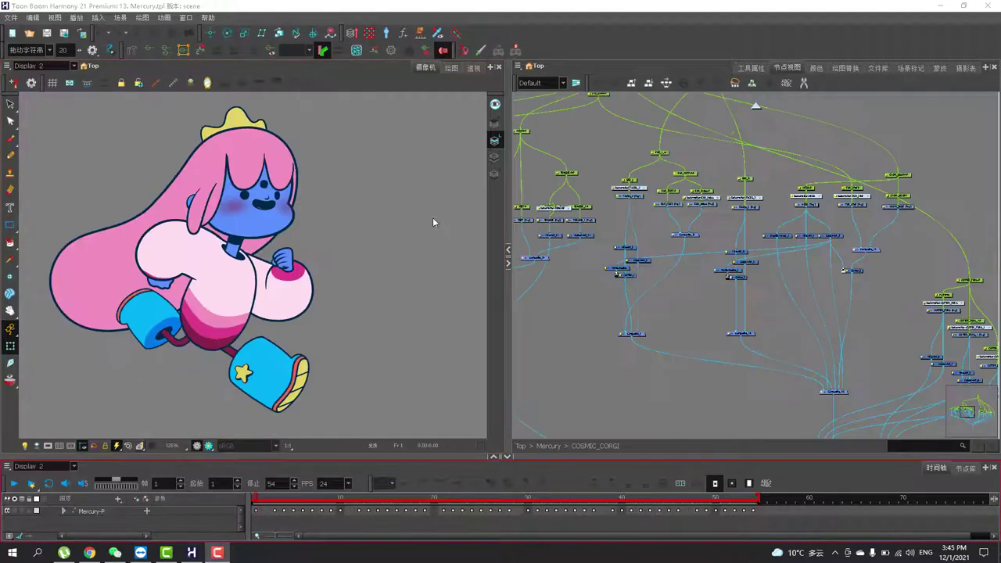
Step: Try moving the princess's mouth drawing on frame 1, and undo the changes
scroll(244, 194, up, 4)
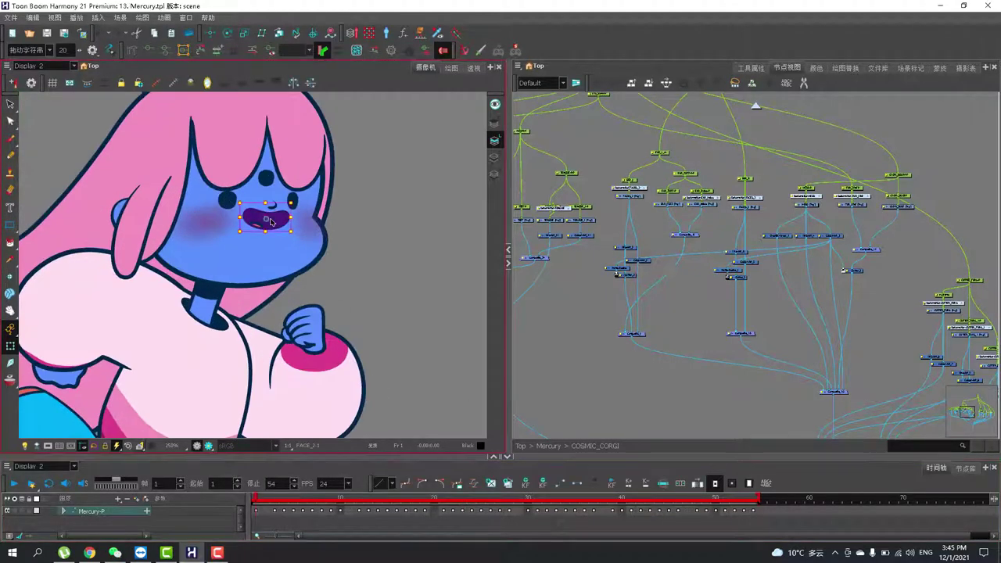
click(280, 223)
mouse_move(279, 223)
mouse_down()
mouse_move(251, 232)
mouse_move(296, 237)
mouse_move(268, 227)
mouse_up()
key(ctrl+z)
key(ctrl+z)
Step: Select the princess's forehead dot and bring its FACE_3 drawing node in the PRINCESS group into close view
click(281, 194)
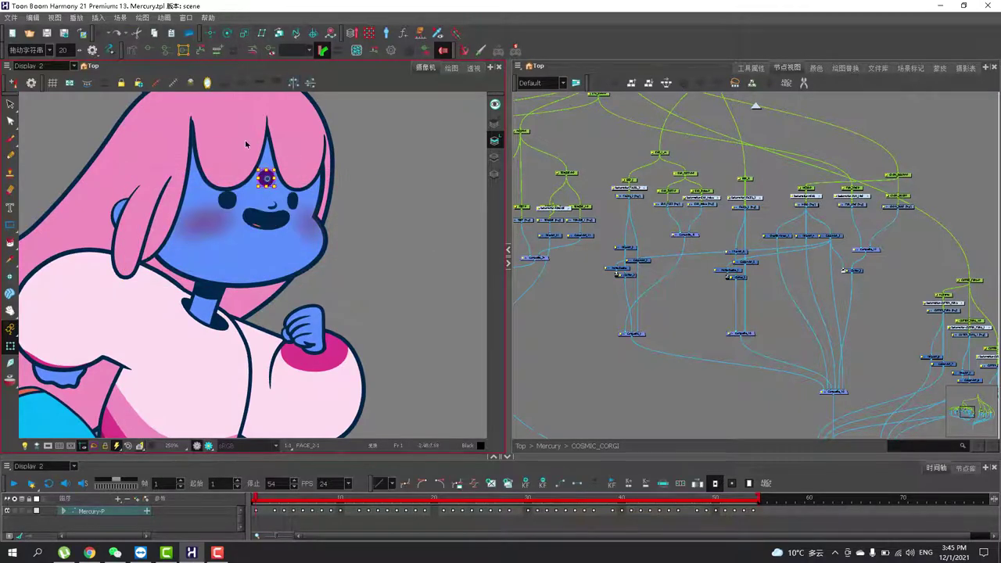
scroll(245, 143, up, 4)
scroll(712, 112, up, 5)
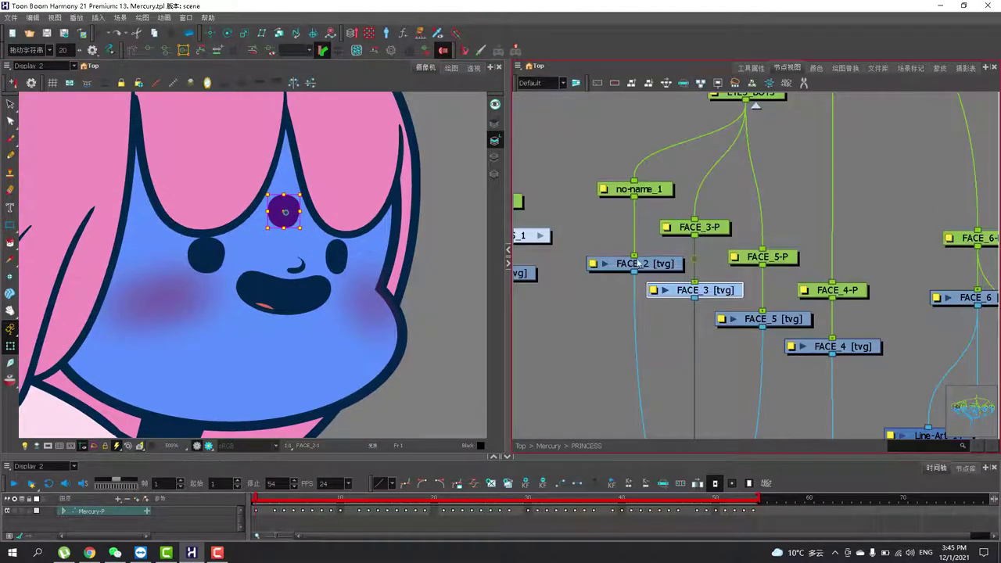
Step: Reveal the FACE_3 layer in the timeline and scrub between frames 40 and 51 to examine the forehead dot's keyframed shape
drag(725, 499, 692, 484)
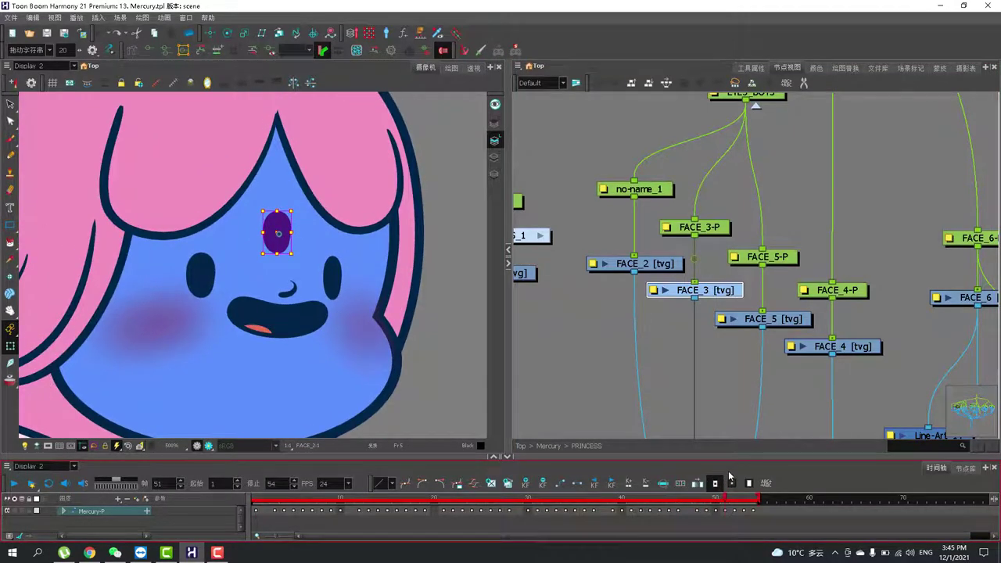
key(o)
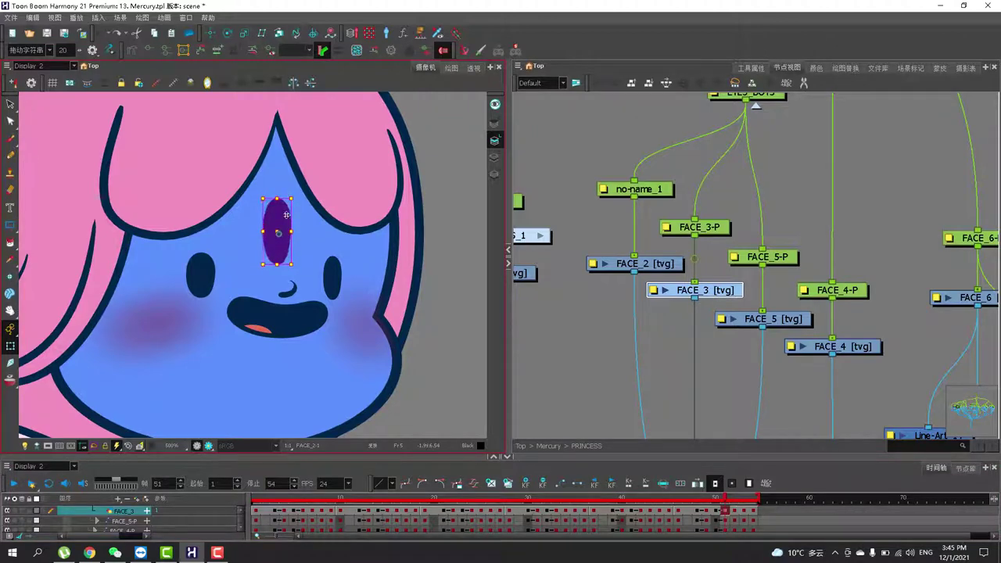
drag(726, 498, 624, 477)
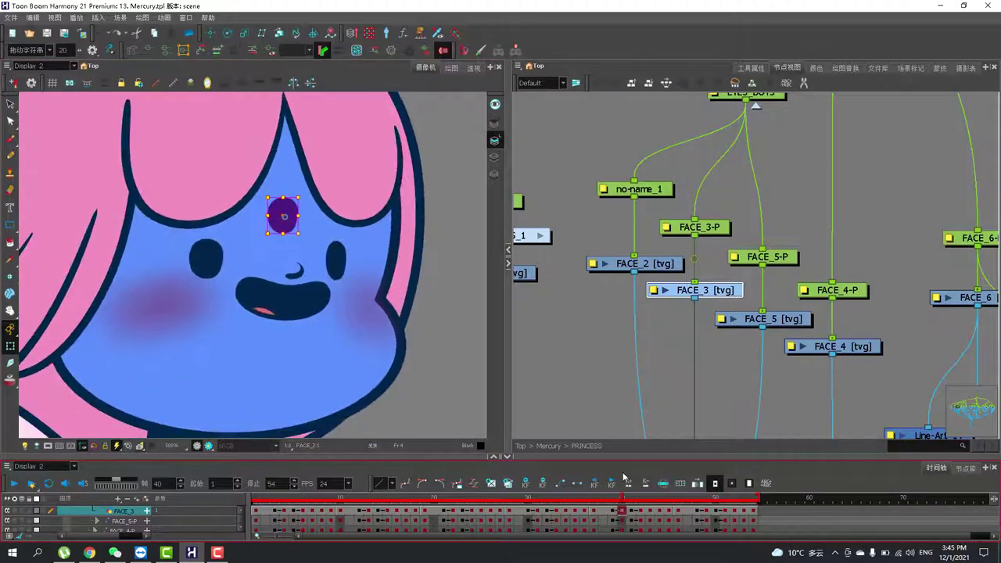
drag(677, 450, 696, 442)
Step: Select the princess's mouth drawing at frame 48 and look at its FACE_6 node
click(284, 291)
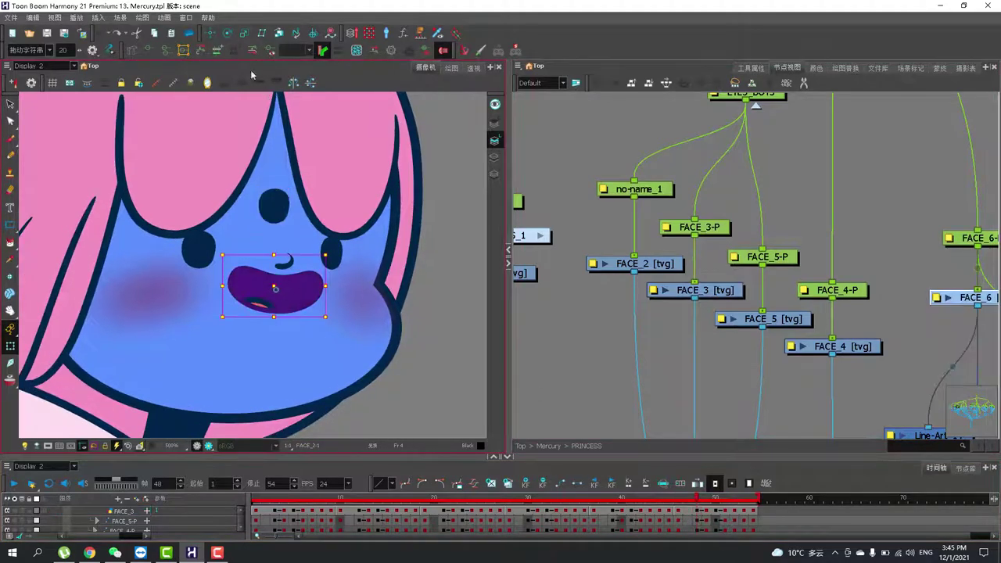
click(694, 192)
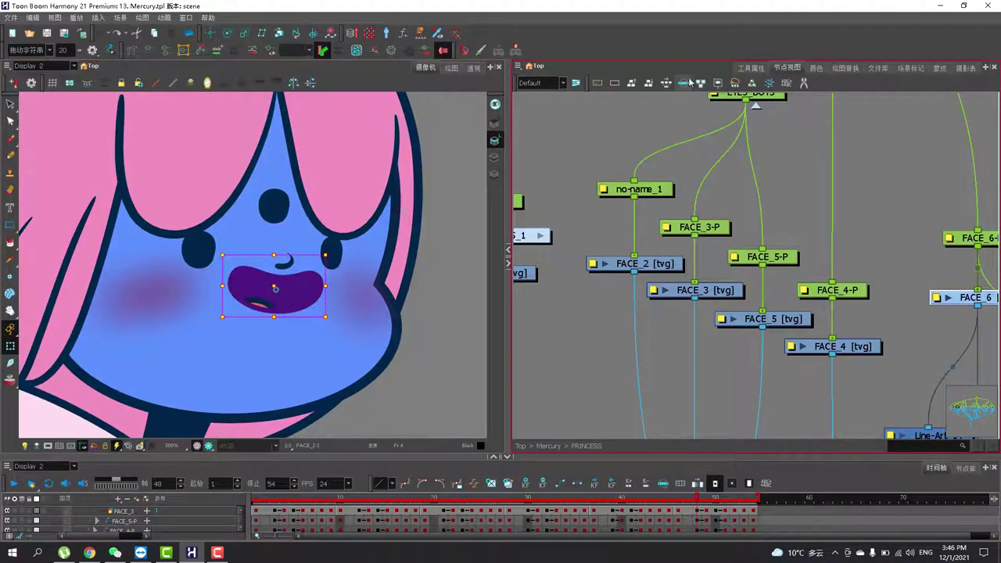
Step: Examine how the mouth's FACE_6, TONGUE, Line-Art_14 and Colour-Art_13 nodes connect beneath the FACE_6-P peg
key(o)
click(793, 237)
click(773, 214)
click(861, 363)
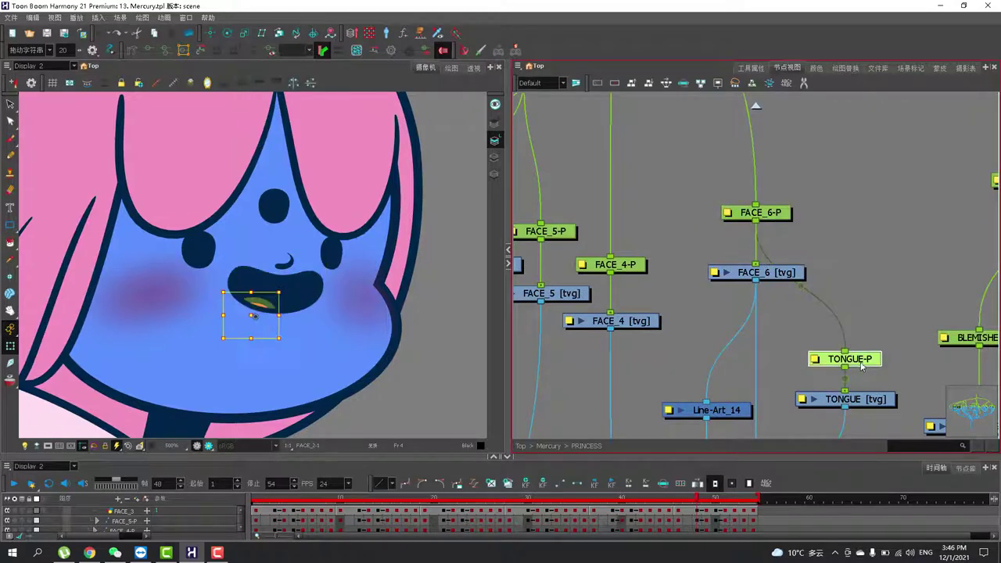
mouse_move(240, 312)
mouse_down()
mouse_move(281, 298)
mouse_move(240, 310)
mouse_up()
click(735, 345)
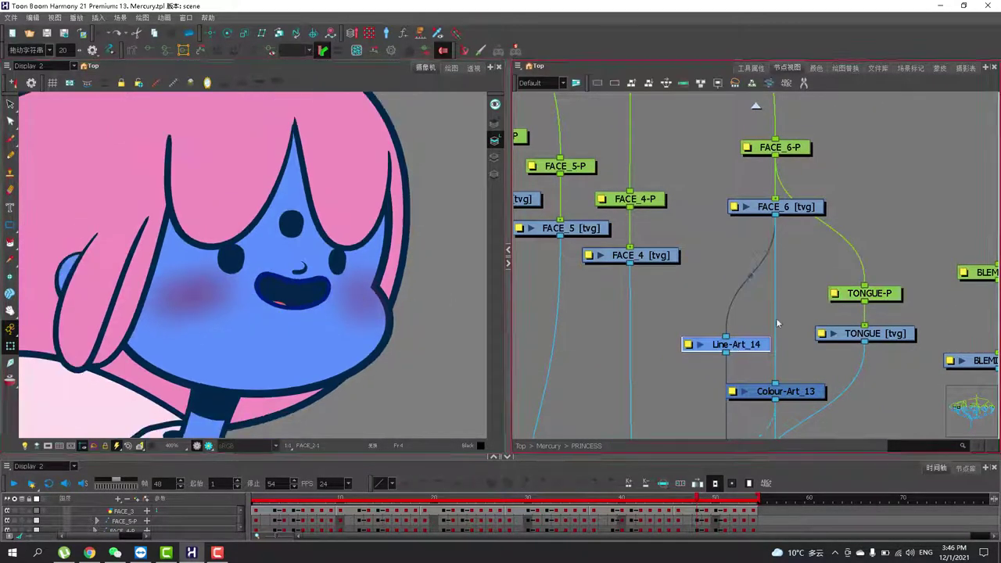
scroll(823, 322, down, 2)
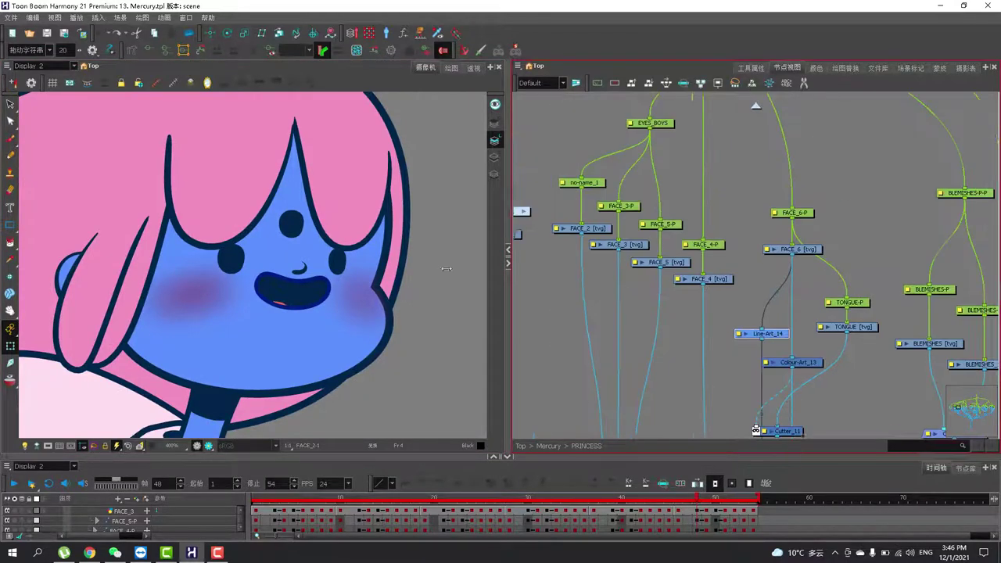
click(310, 277)
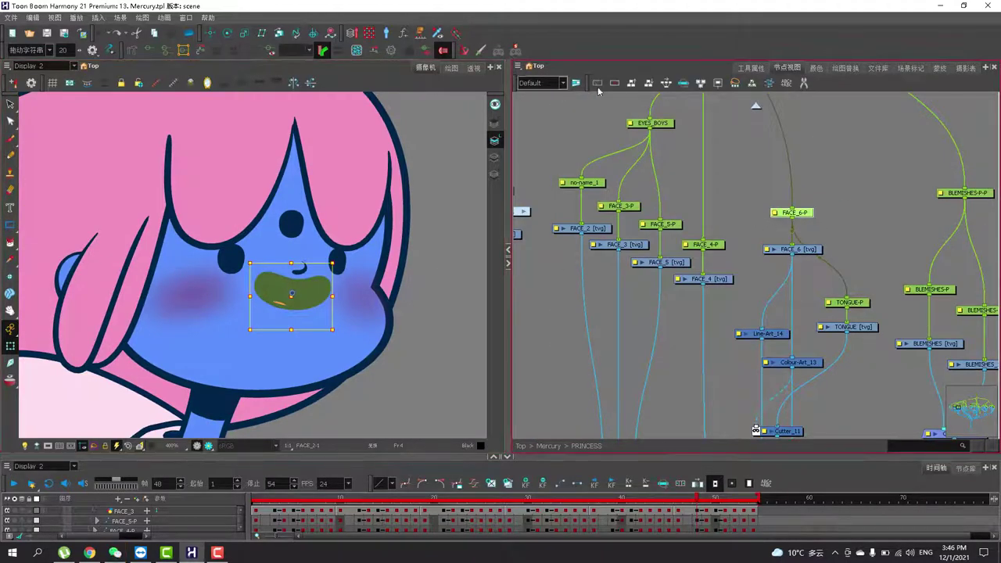
click(683, 87)
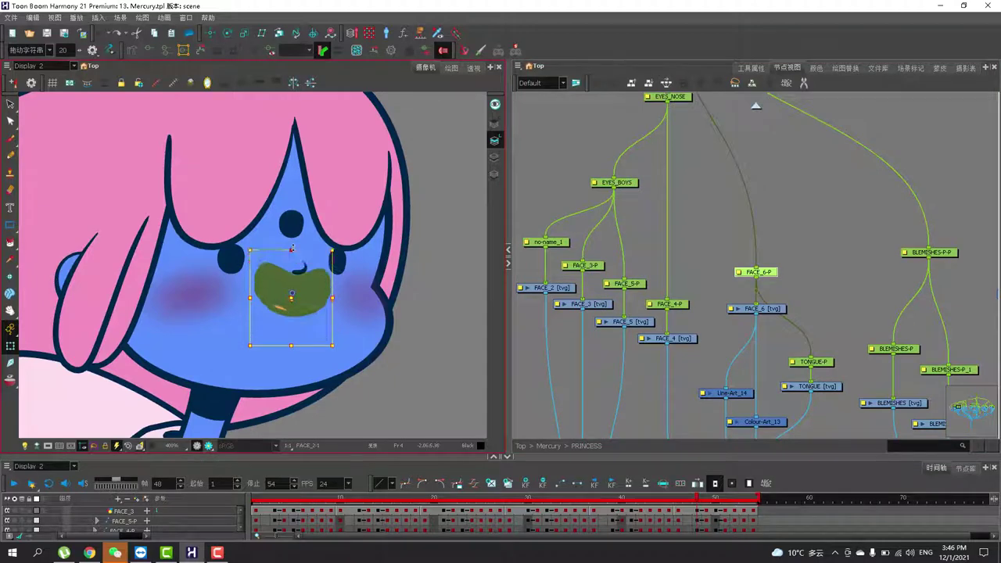
Step: Scrub back through frames 44, 39 and 34, selecting hair bang drawings to inspect their deformation curves
mouse_move(687, 496)
mouse_down()
mouse_move(674, 463)
mouse_move(658, 453)
mouse_up()
click(376, 250)
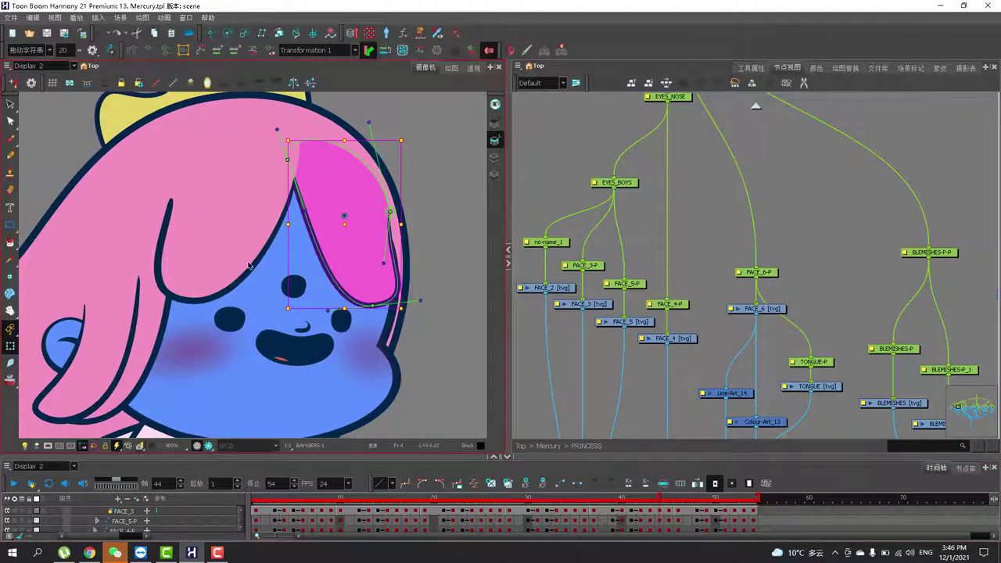
drag(660, 498, 614, 498)
click(92, 267)
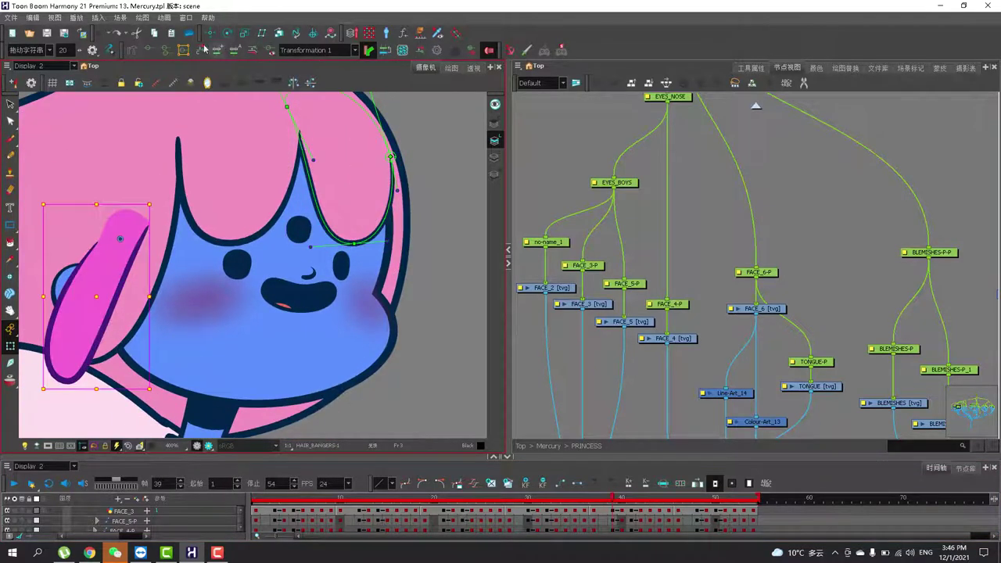
drag(605, 498, 563, 498)
Step: Select the deformation curve of the bent leg entering the star boot at frame 34
drag(235, 270, 339, 201)
scroll(338, 205, down, 5)
drag(313, 313, 361, 226)
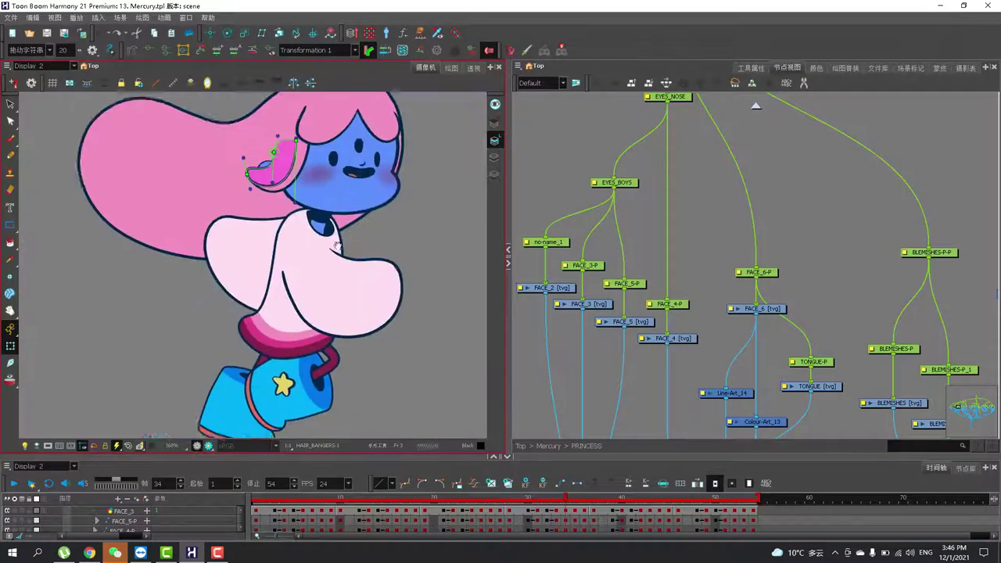
scroll(394, 406, up, 2)
click(315, 294)
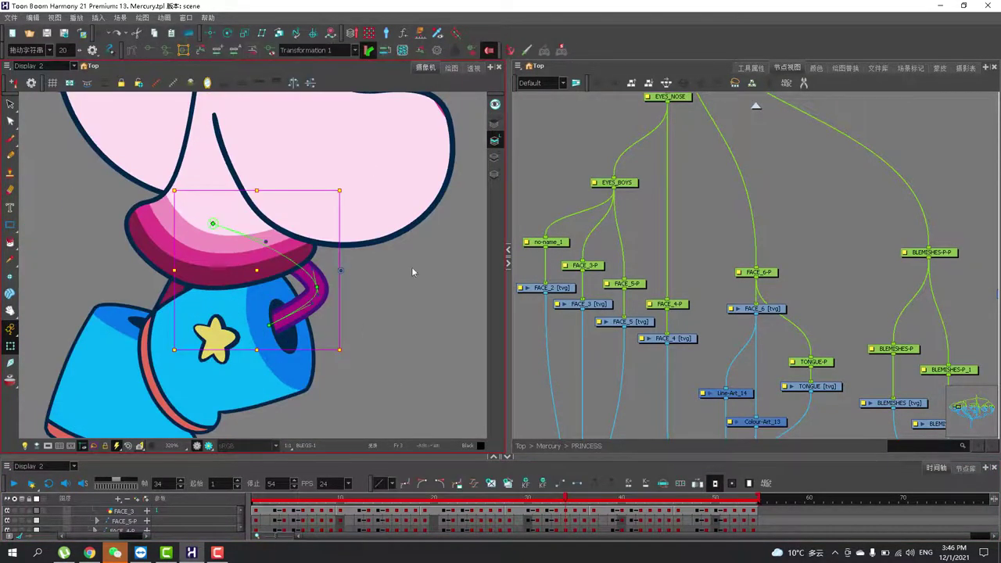
click(274, 323)
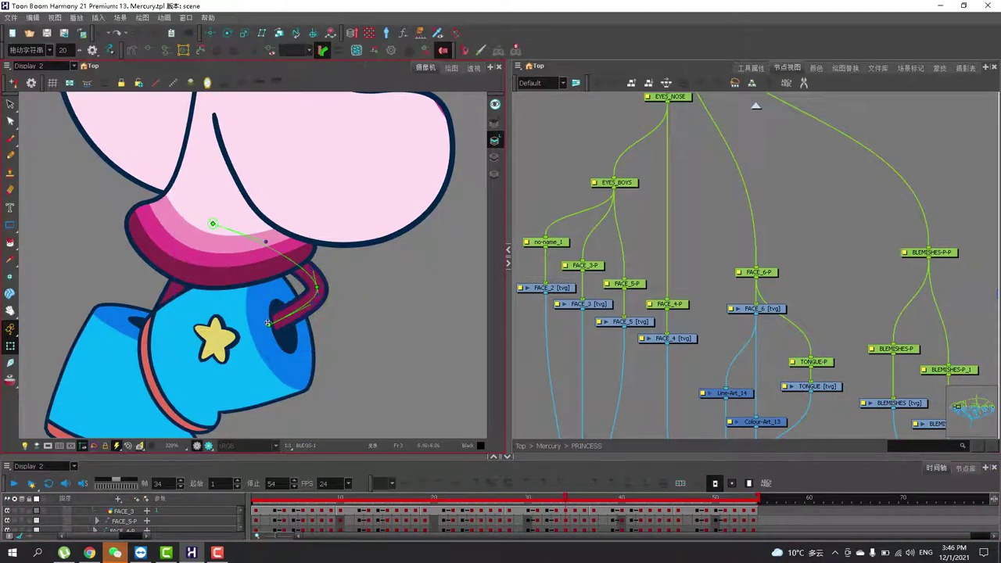
mouse_move(269, 328)
mouse_down()
mouse_move(332, 351)
mouse_move(269, 327)
mouse_up()
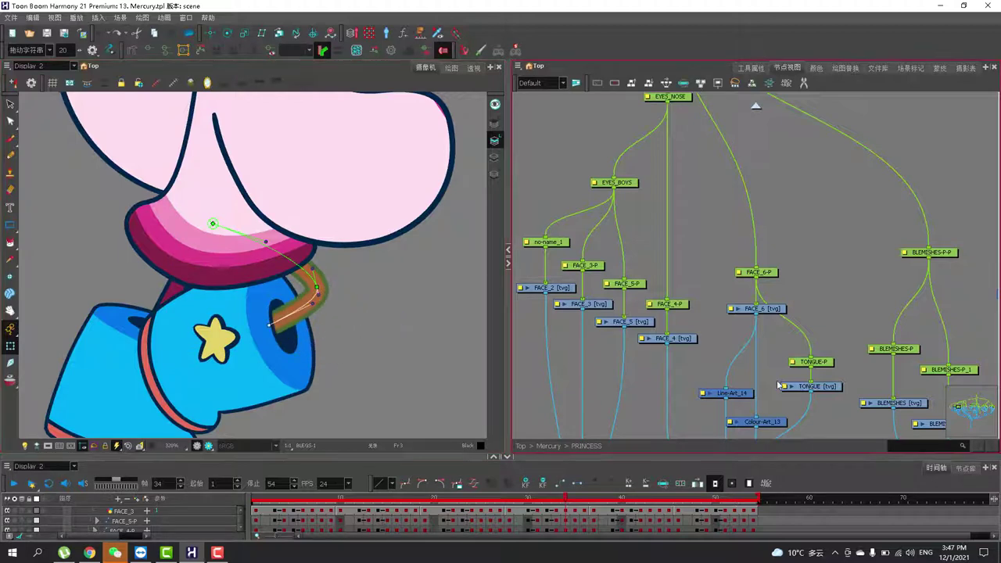
Step: Reveal the leg's Curve_1 deformer and look through the nodes of its Deformation-BLEGS_1 group
click(663, 485)
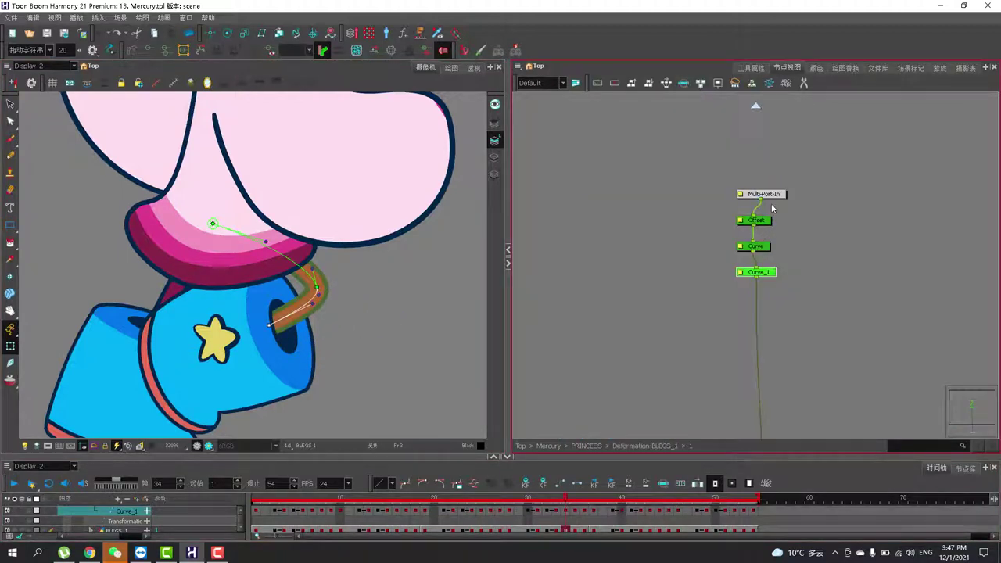
click(758, 106)
click(834, 310)
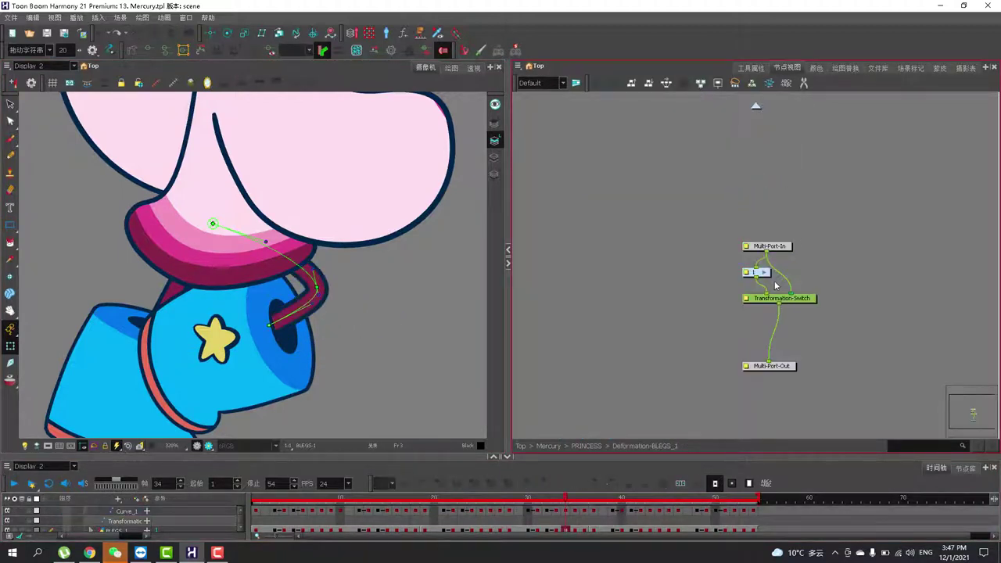
click(752, 276)
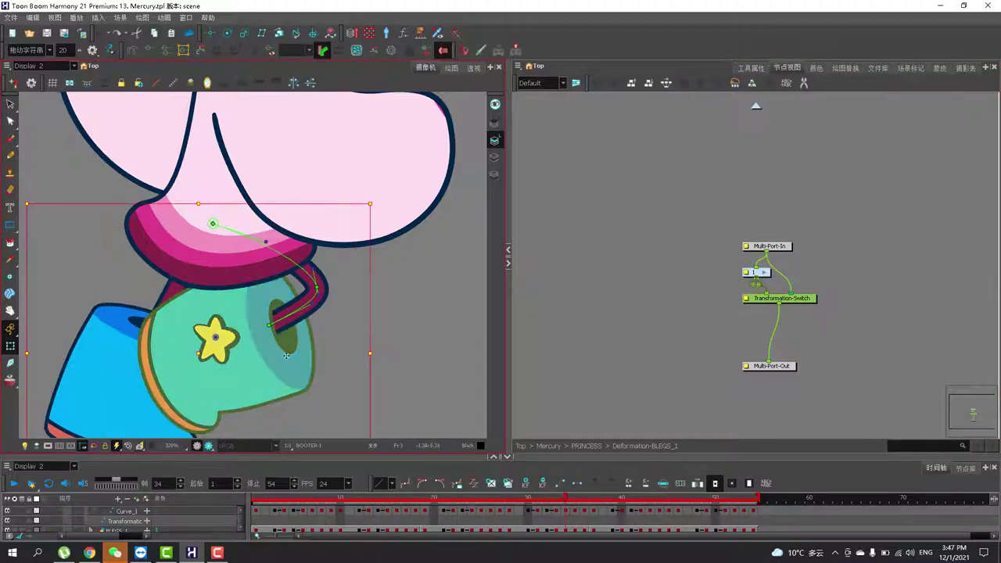
Step: Locate the star boot's BOOTER-P-P peg in the PRINCESS group and examine the boot nodes beneath it
click(673, 86)
click(783, 283)
click(771, 274)
mouse_move(279, 357)
mouse_down()
mouse_move(313, 397)
mouse_move(297, 332)
mouse_move(264, 348)
mouse_move(284, 357)
mouse_up()
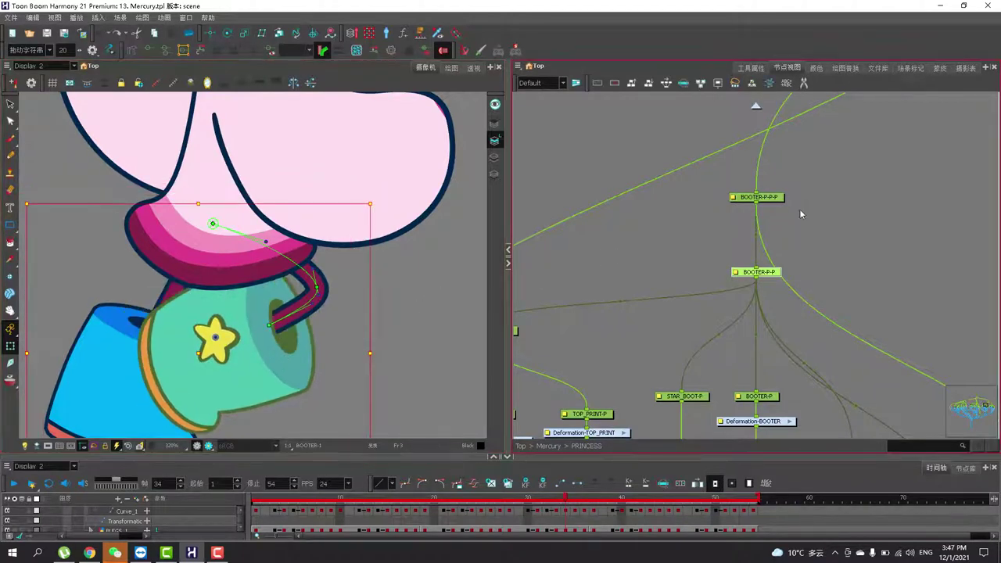
scroll(579, 428, down, 2)
drag(579, 429, 689, 315)
scroll(688, 316, up, 2)
Step: Show the star boot's deformation controls at frame 34, try pulling its outline points outward, and undo the changes
click(150, 52)
drag(279, 268, 326, 191)
scroll(262, 375, up, 1)
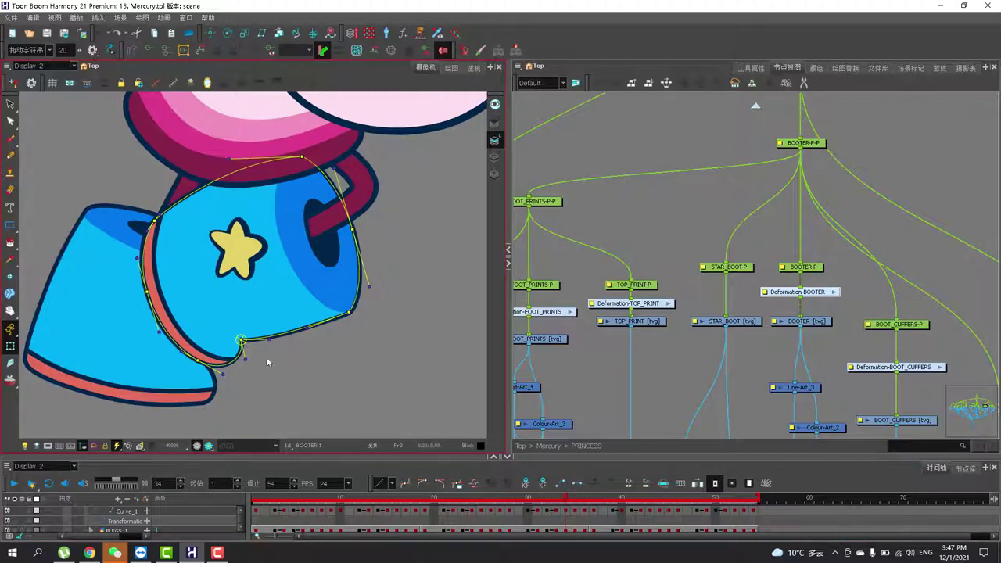
drag(241, 341, 278, 400)
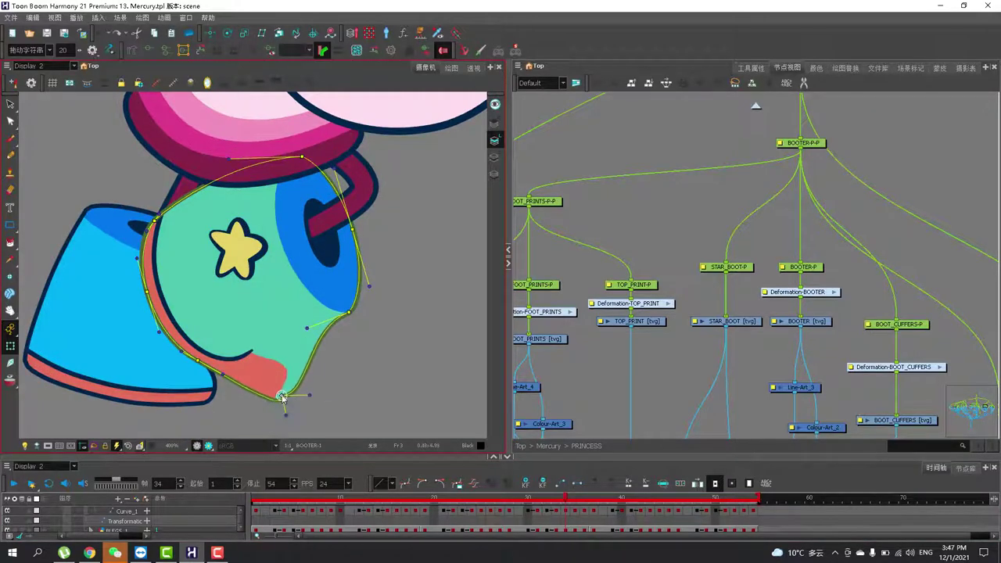
drag(188, 361, 131, 423)
drag(152, 300, 60, 294)
drag(154, 224, 99, 141)
key(ctrl+z)
key(ctrl+z)
key(ctrl+z)
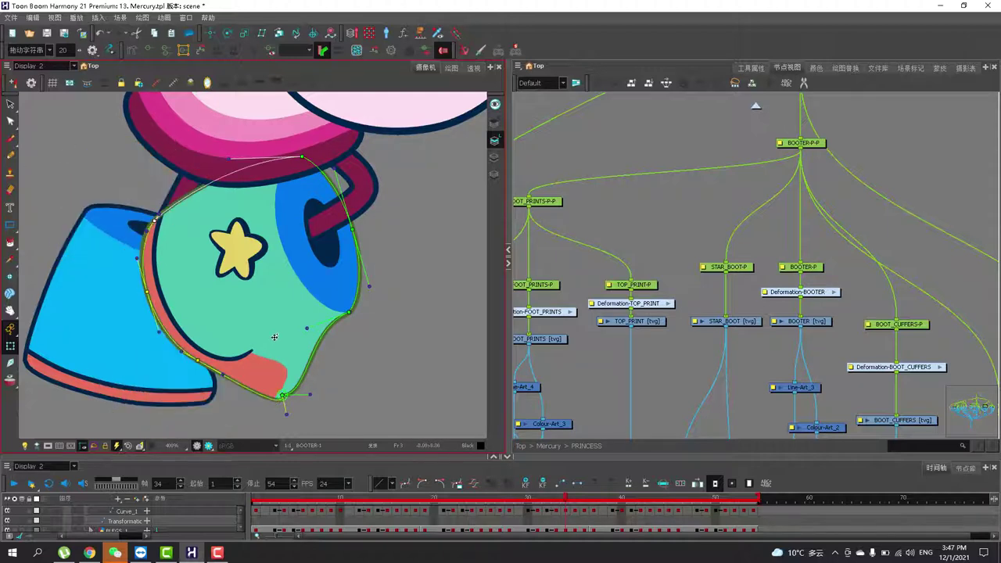
Step: Go to frame 35 and try pulling the boot's lower-edge deformation point down to expose the sole
click(725, 505)
drag(566, 502, 576, 484)
scroll(397, 365, down, 2)
drag(397, 365, 282, 359)
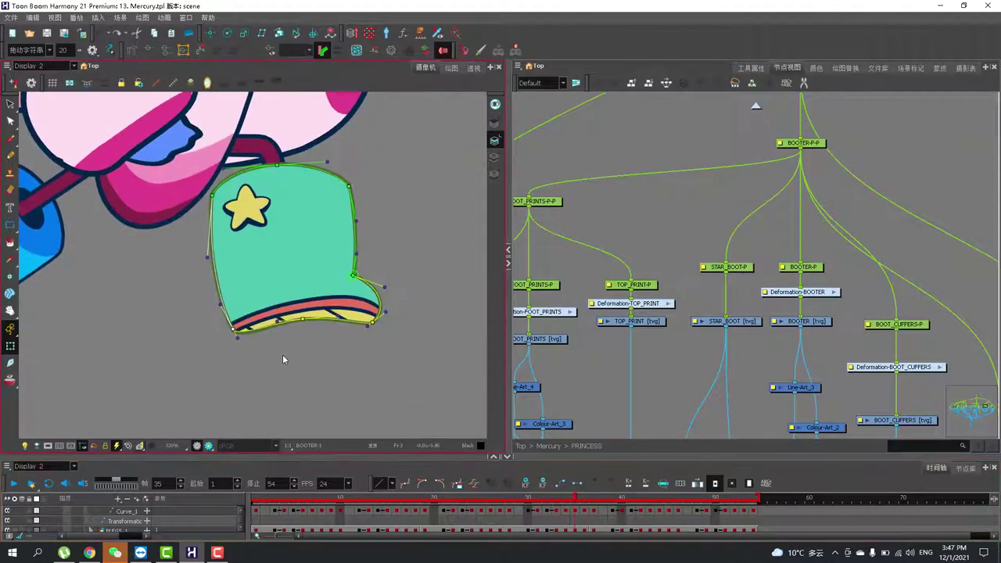
scroll(296, 328, up, 1)
click(306, 314)
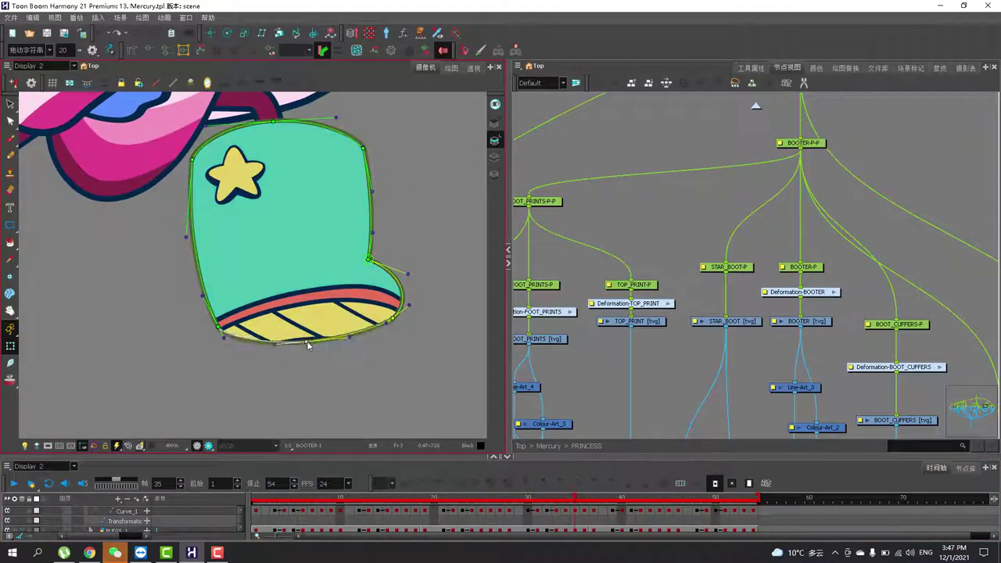
Step: Show the deformation curve of the boot's red TOP_PRINT stripe, try bending it, and undo the changes
click(318, 301)
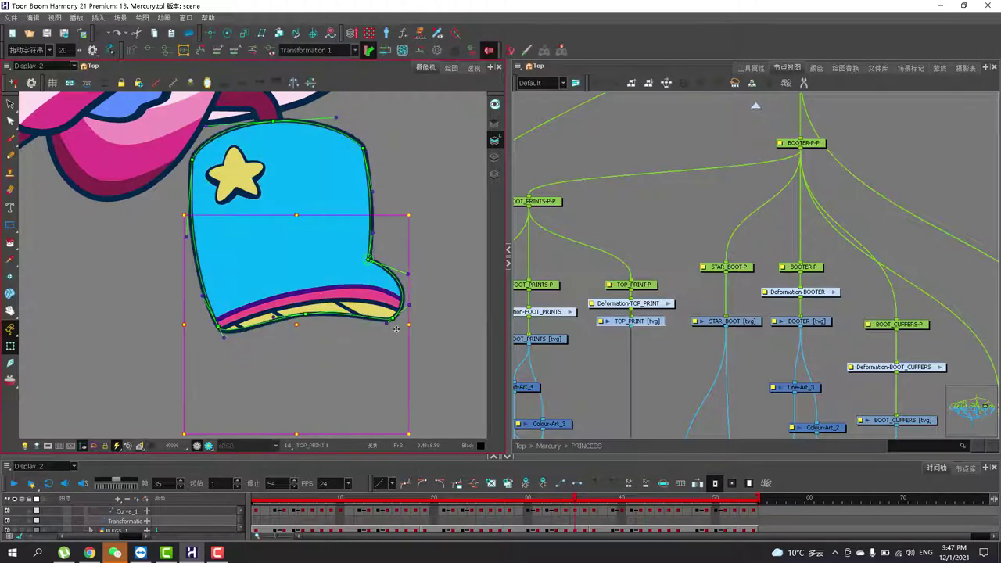
click(152, 52)
mouse_move(182, 341)
mouse_down()
mouse_move(180, 298)
mouse_move(187, 342)
mouse_up()
drag(300, 291, 284, 192)
drag(409, 309, 408, 225)
key(ctrl+z)
key(ctrl+z)
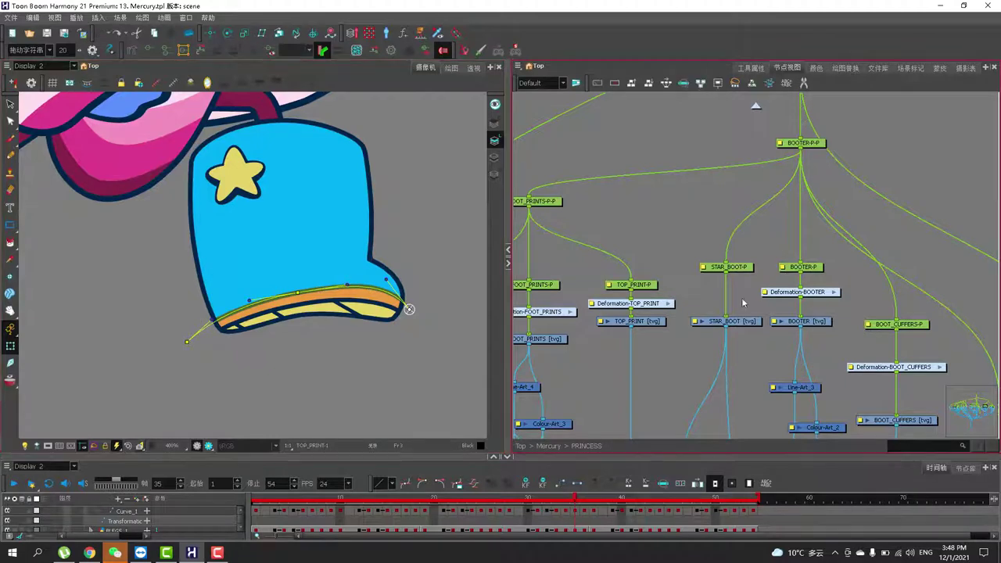
Step: Look inside the stripe's Deformation-TOP_PRINT group, and locate the neighbouring FOOT_PRINTS-P and Deformation-FOOT_PRINTS nodes
click(685, 84)
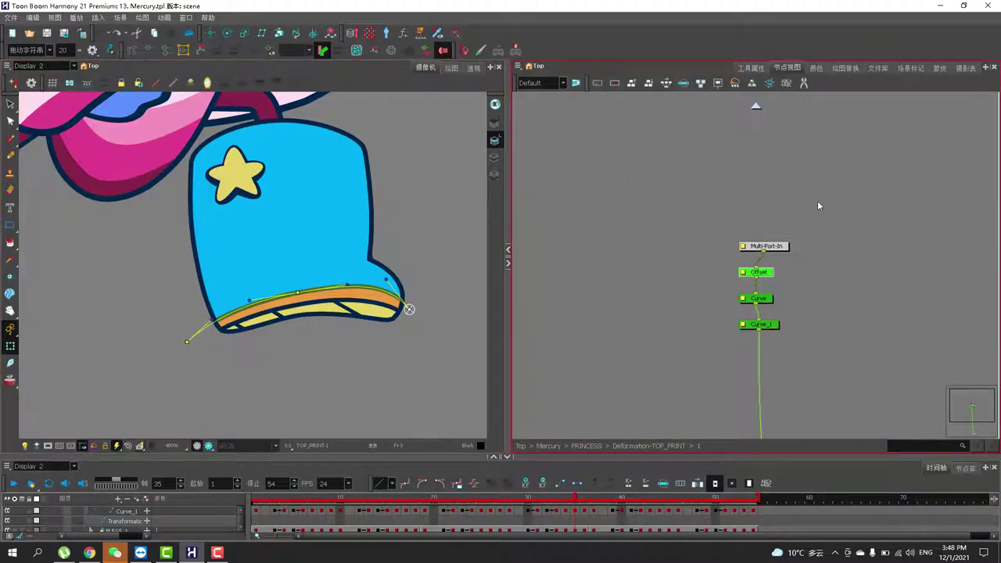
click(756, 108)
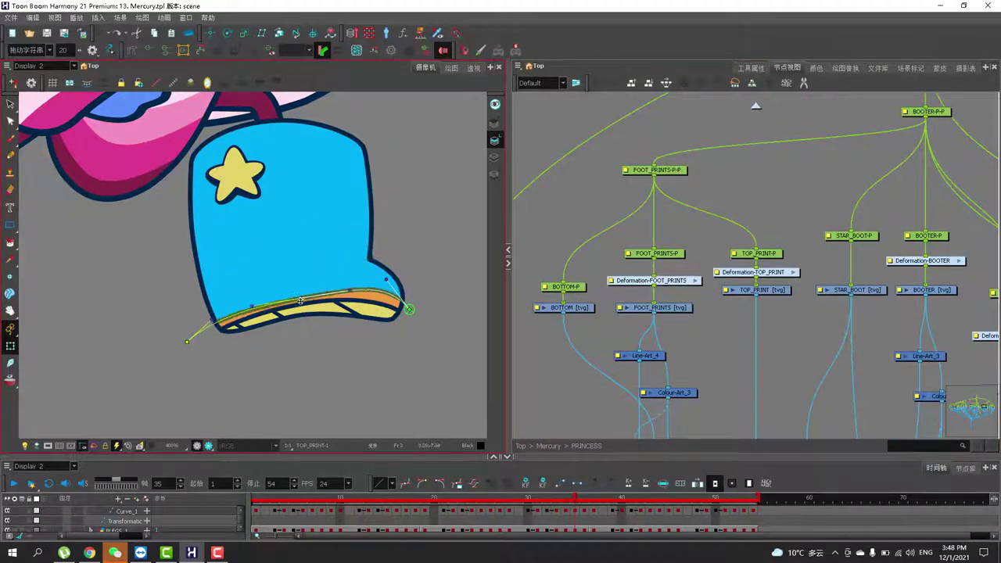
click(757, 273)
click(655, 253)
click(654, 281)
Step: Try dragging the deformation points of the boot's foot print at frame 35, and undo the changes
click(173, 83)
drag(416, 332, 344, 214)
mouse_move(282, 210)
mouse_down()
mouse_move(411, 305)
mouse_move(387, 316)
mouse_move(300, 249)
mouse_move(279, 208)
mouse_up()
drag(299, 304, 447, 322)
key(ctrl+z)
key(ctrl+z)
key(ctrl+z)
Step: Select the boot drawing, show its deformation controls, and trace its nodes down to Cutter_1, Composite_8 and Composite_4
click(348, 239)
key(shift+F11)
scroll(418, 199, down, 3)
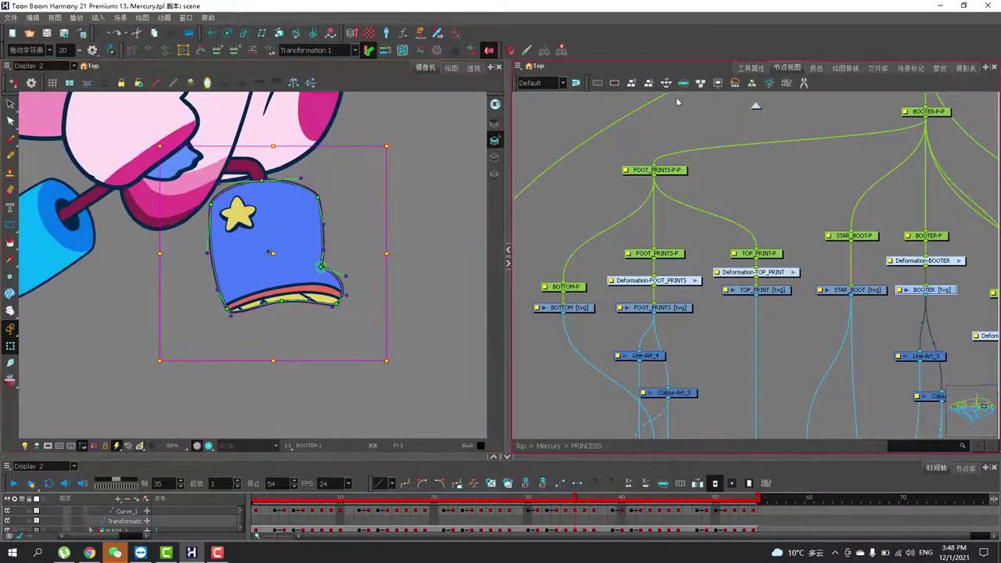
drag(914, 241, 747, 234)
scroll(747, 234, up, 1)
drag(806, 354, 804, 334)
scroll(715, 384, down, 1)
drag(716, 384, 703, 349)
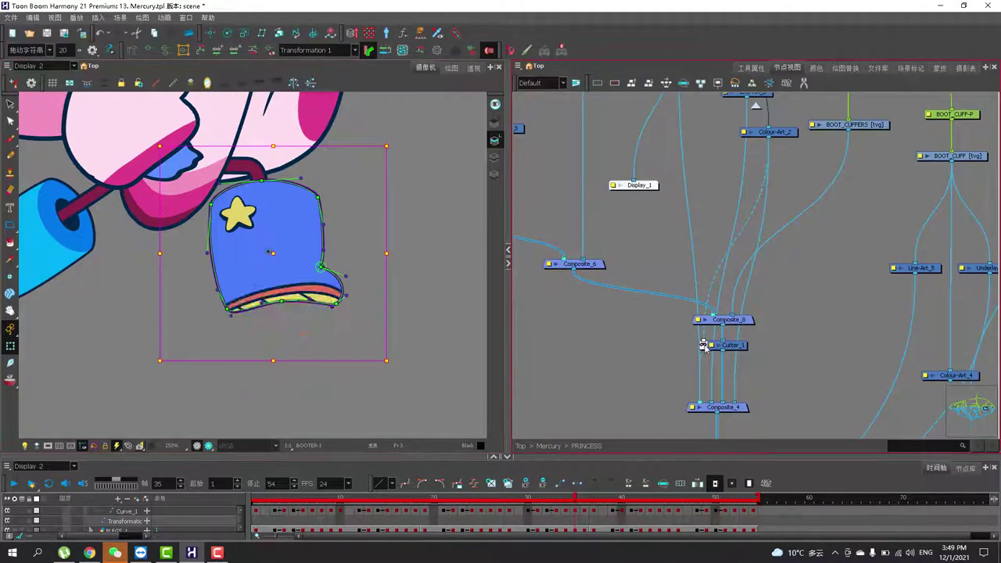
Step: Scrub from frame 35 to frame 38 to examine how the boot's shape changes
scroll(327, 296, up, 1)
mouse_move(319, 259)
mouse_down()
mouse_move(297, 254)
mouse_move(320, 258)
mouse_up()
drag(569, 502, 596, 503)
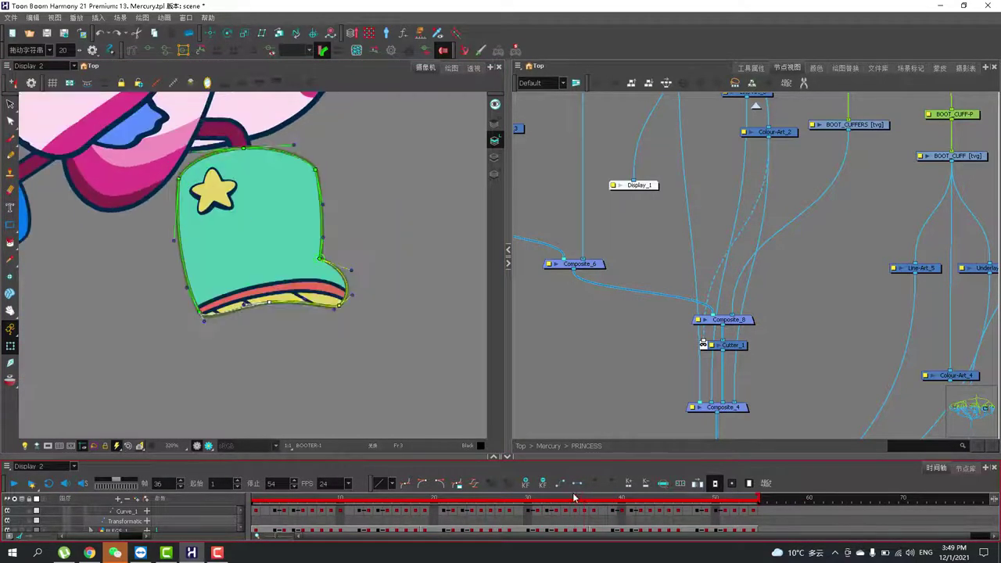
drag(578, 498, 602, 492)
scroll(446, 336, up, 1)
Step: Select the line drawing on the boot's sole at frame 38 and look at its BOTTOM and BOTTOM-P nodes
click(365, 201)
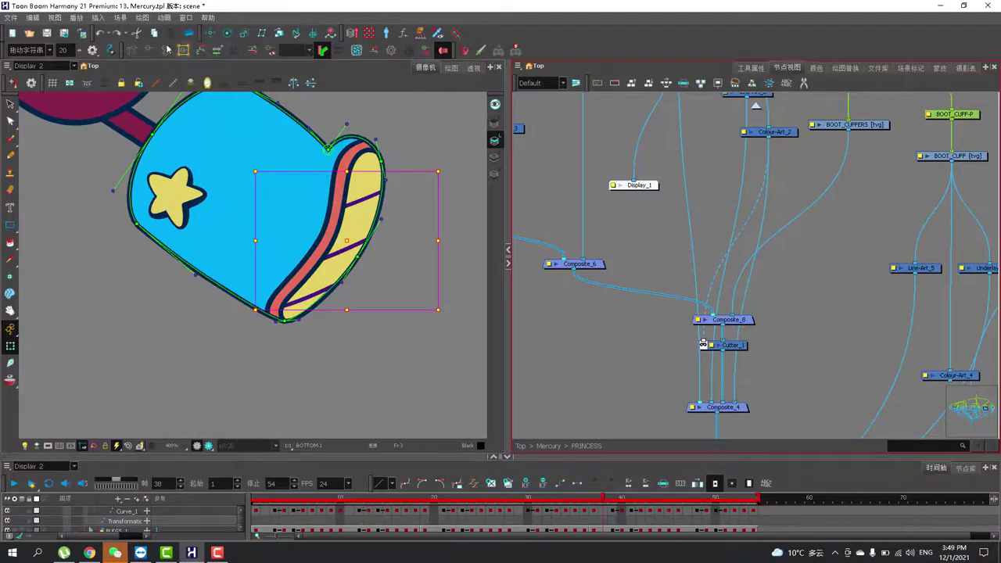
click(149, 50)
click(684, 83)
drag(702, 319, 681, 287)
click(754, 242)
mouse_move(371, 206)
mouse_down()
mouse_move(402, 217)
mouse_move(375, 209)
mouse_up()
key(ctrl+z)
click(742, 220)
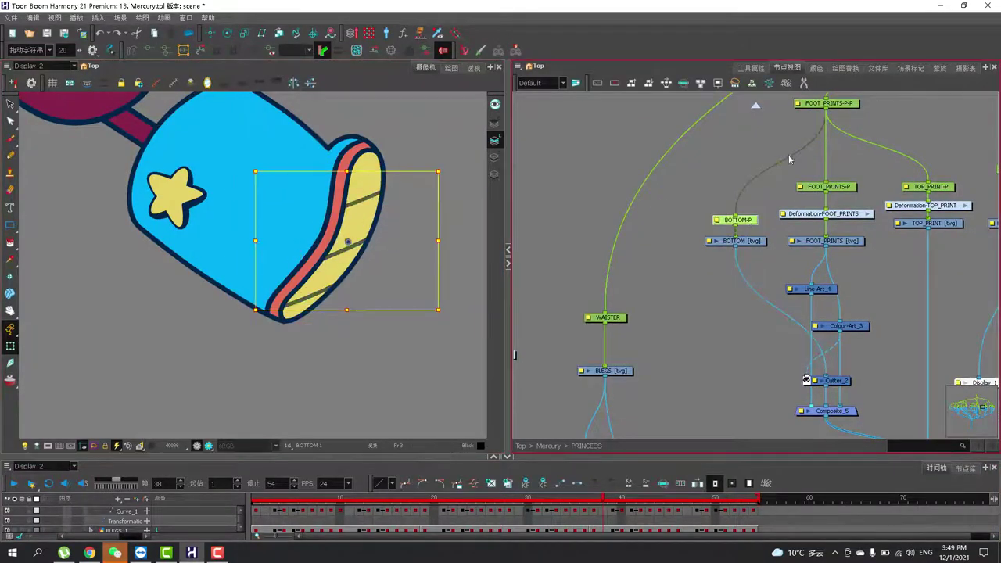
Step: Go to frame 32, select the standing boot drawing, and show its deformation controls
drag(581, 501, 548, 493)
click(149, 274)
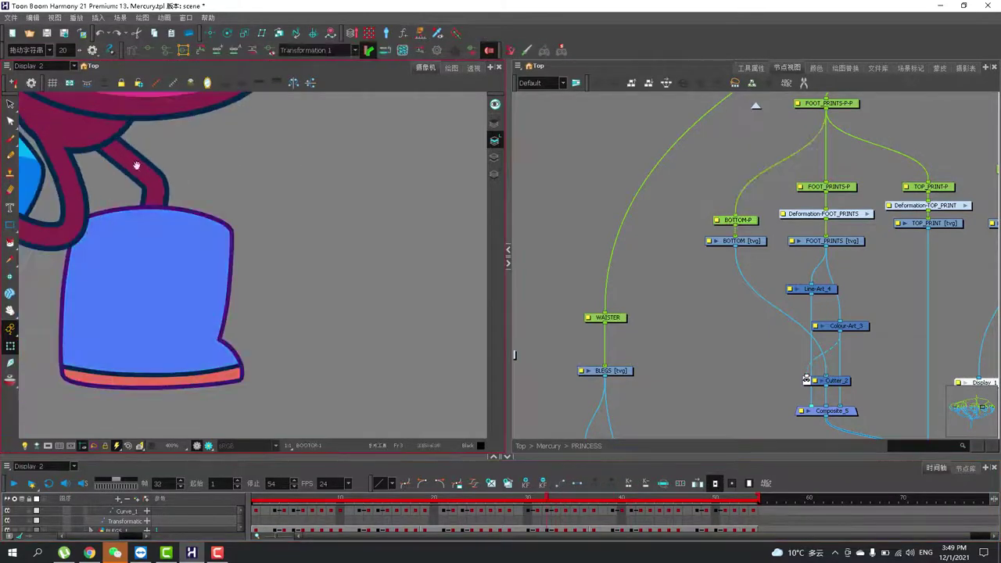
drag(78, 175, 220, 182)
click(149, 50)
click(112, 380)
Step: Try distorting the boot at frame 32 by pulling its toe, heel, sole and side deformation points outward
drag(362, 347, 433, 384)
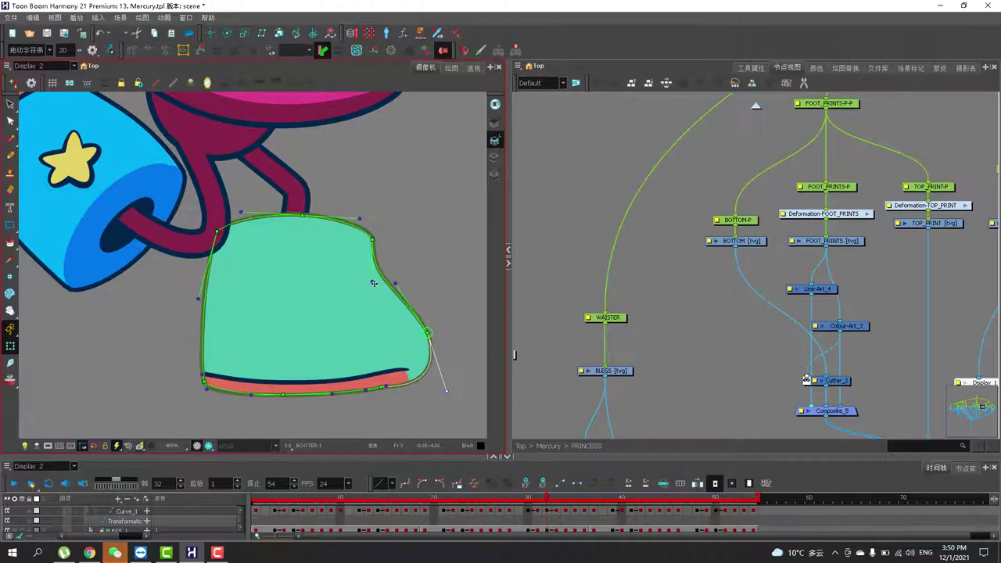
drag(373, 282, 394, 259)
drag(204, 381, 119, 388)
drag(284, 395, 269, 459)
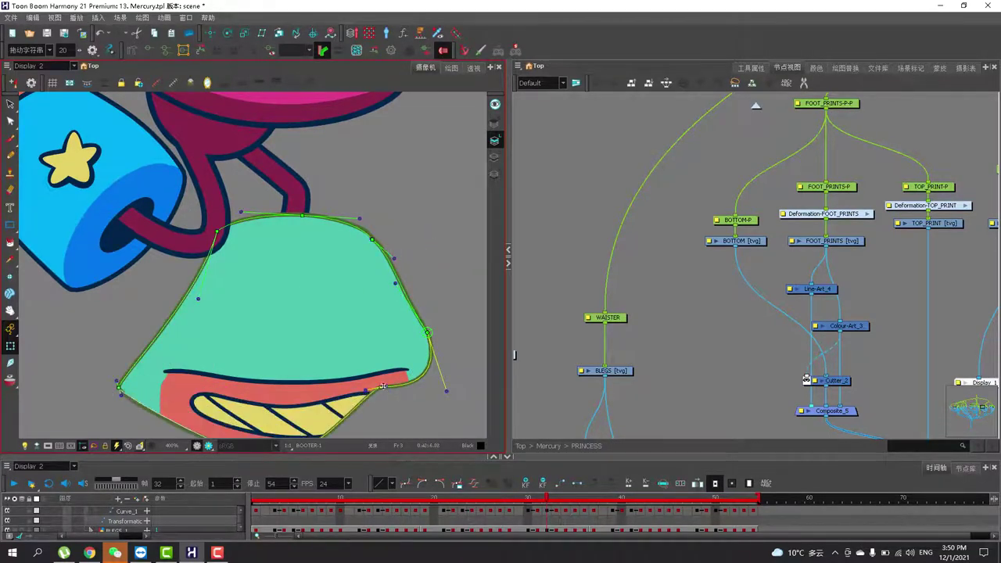
drag(382, 388, 406, 419)
scroll(406, 416, down, 2)
drag(335, 418, 320, 349)
scroll(320, 349, up, 2)
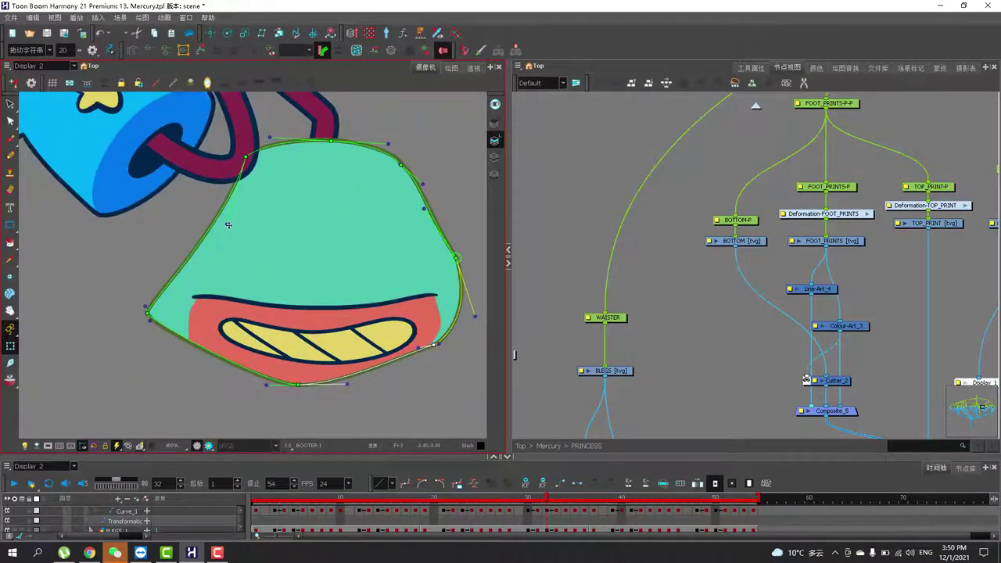
drag(229, 225, 163, 206)
Step: Show the deformation controls of the boot's FOOT_PRINTS and TOP_PRINT drawings, and try bending their curves
click(309, 345)
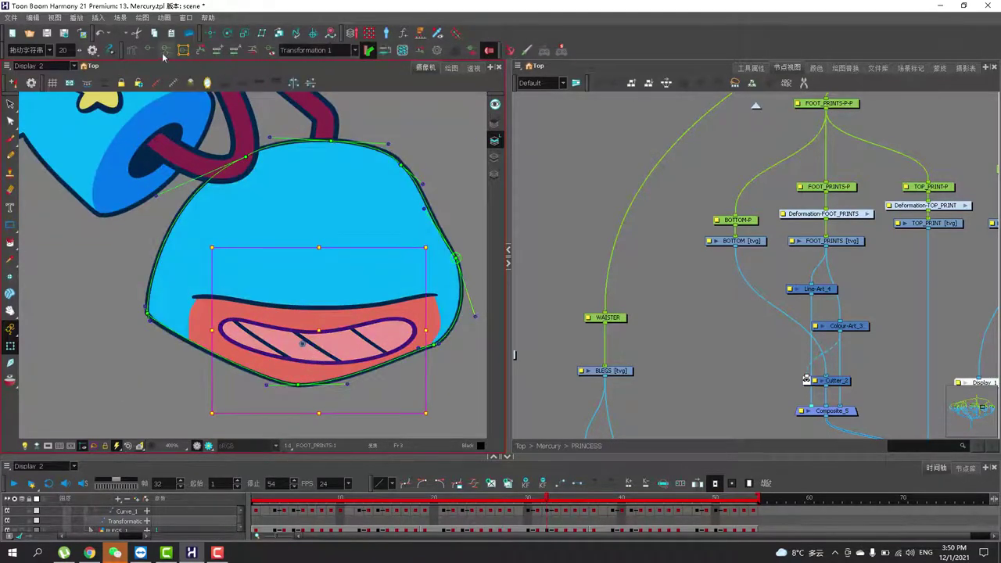
key(shift+F11)
drag(316, 358, 279, 352)
click(291, 306)
key(shift+F11)
drag(308, 308, 306, 288)
Step: Undo the deformation changes made to the boot, its sole print and its stripe at frame 32
key(ctrl+z)
key(ctrl+z)
key(ctrl+z)
key(ctrl+z)
key(ctrl+z)
key(ctrl+z)
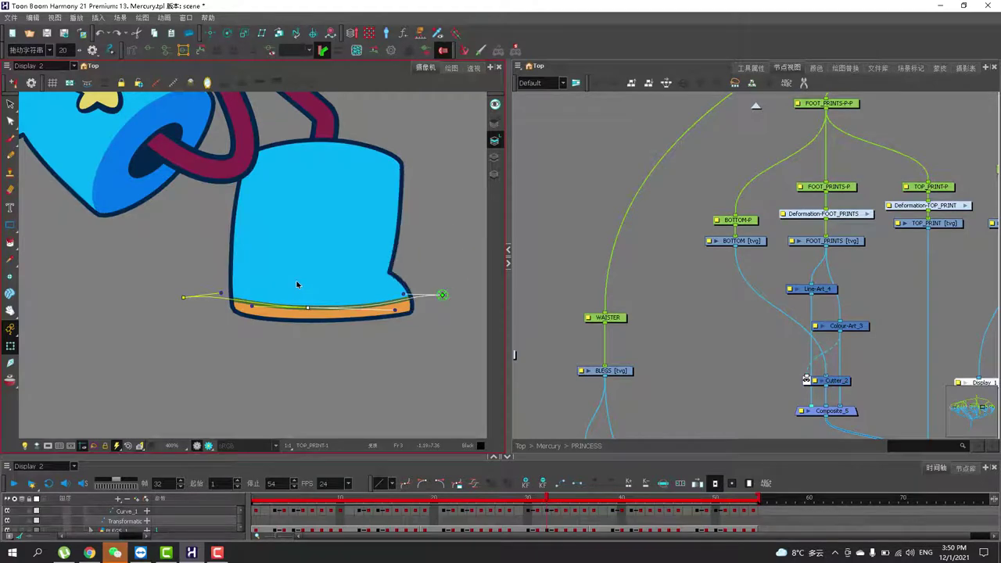
Step: Go to frame 25, select the hand inside the front sleeve opening, and examine it up close
scroll(194, 226, down, 5)
drag(194, 226, 282, 379)
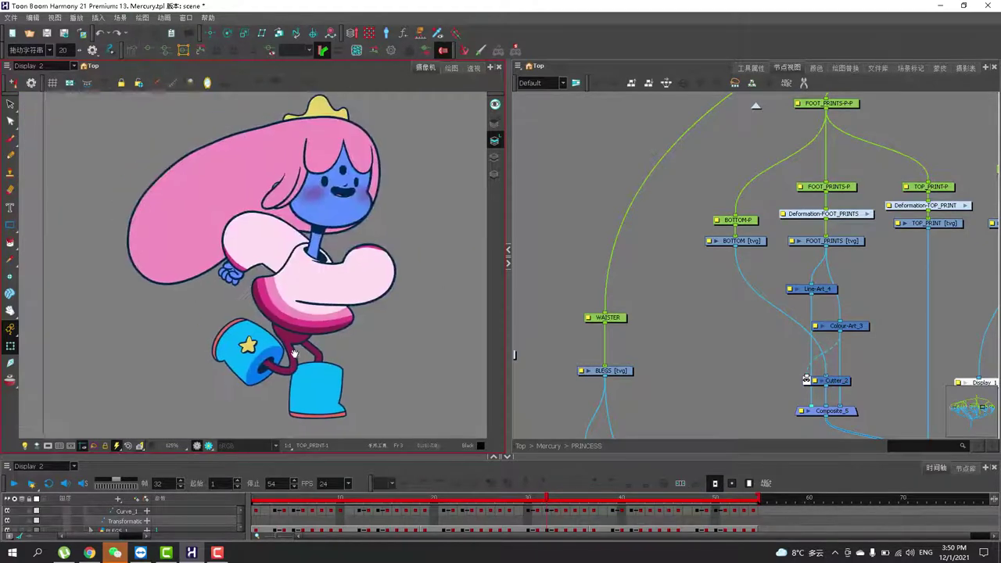
click(251, 157)
scroll(212, 133, up, 3)
drag(212, 133, 146, 179)
scroll(270, 205, down, 4)
drag(336, 498, 470, 468)
click(389, 344)
scroll(389, 344, up, 4)
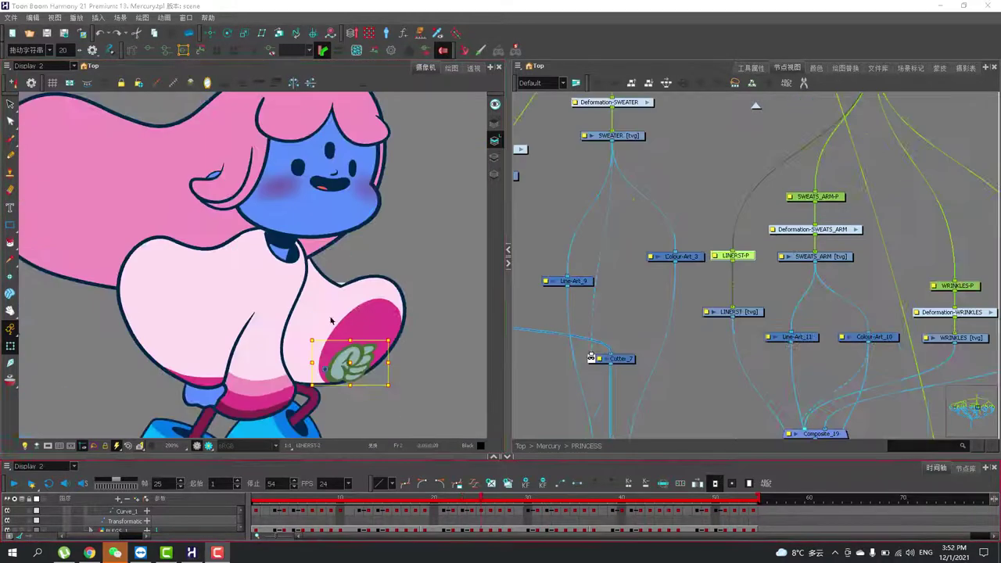
scroll(363, 363, up, 2)
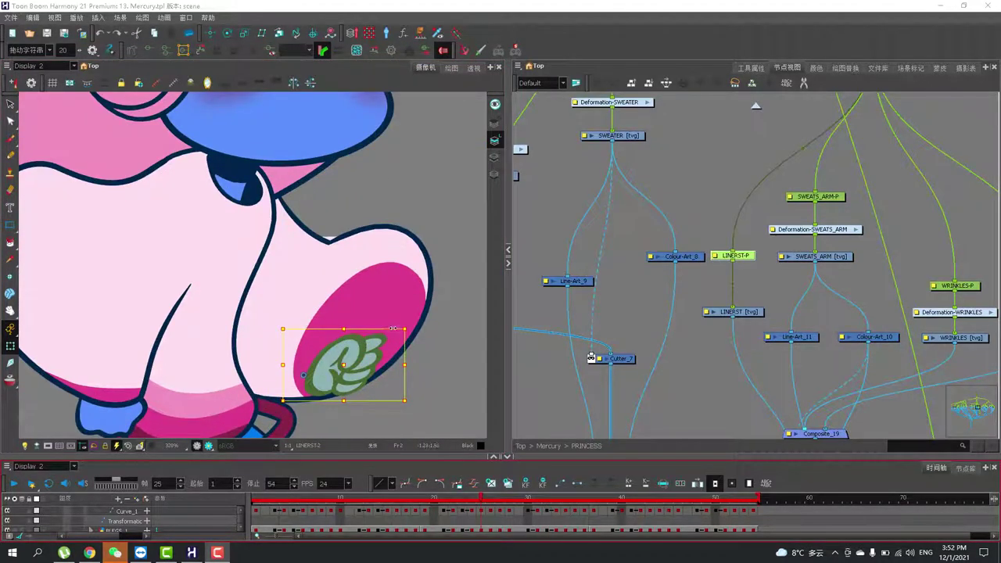
drag(394, 329, 371, 328)
Step: Compare the selected hand drawing's pose at frames 23, 14, 12 and 4
mouse_move(487, 497)
mouse_down()
mouse_move(502, 493)
mouse_move(467, 501)
mouse_up()
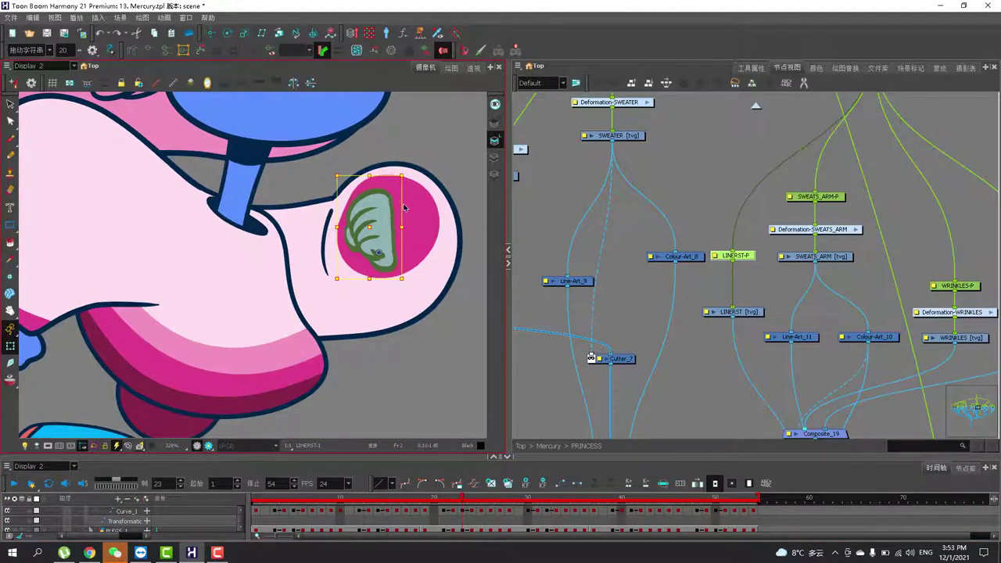
drag(402, 199, 402, 198)
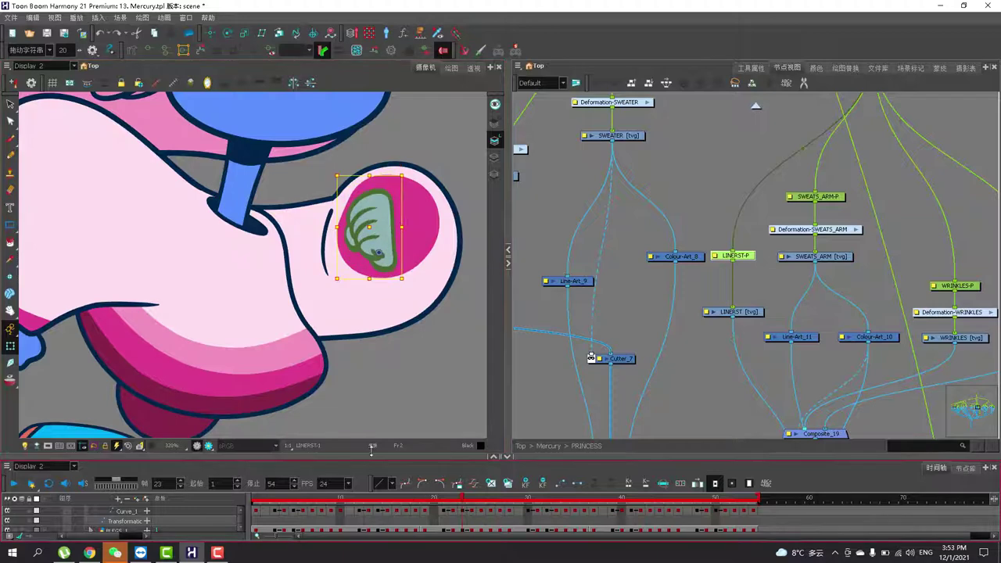
scroll(342, 399, down, 2)
drag(307, 501, 385, 531)
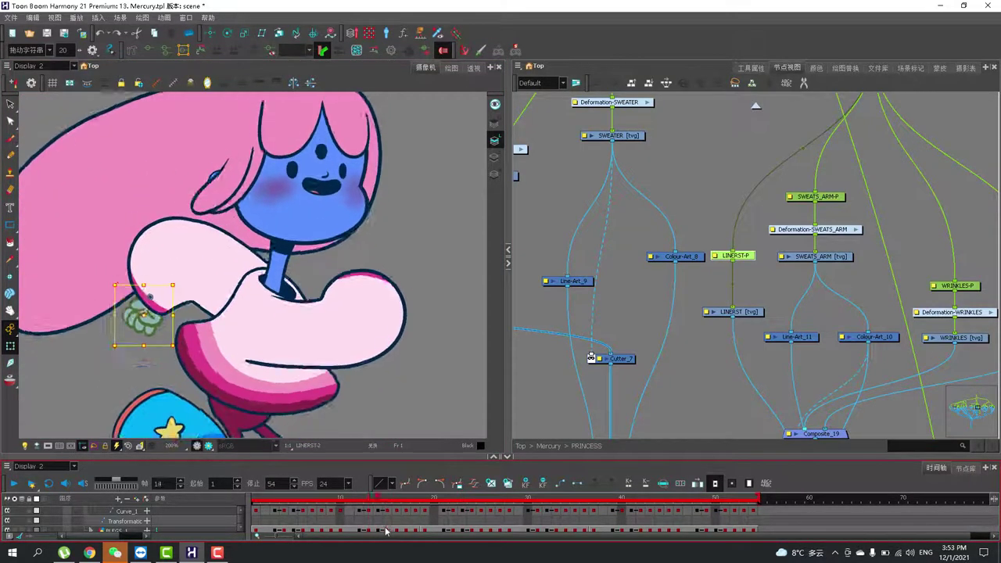
click(374, 514)
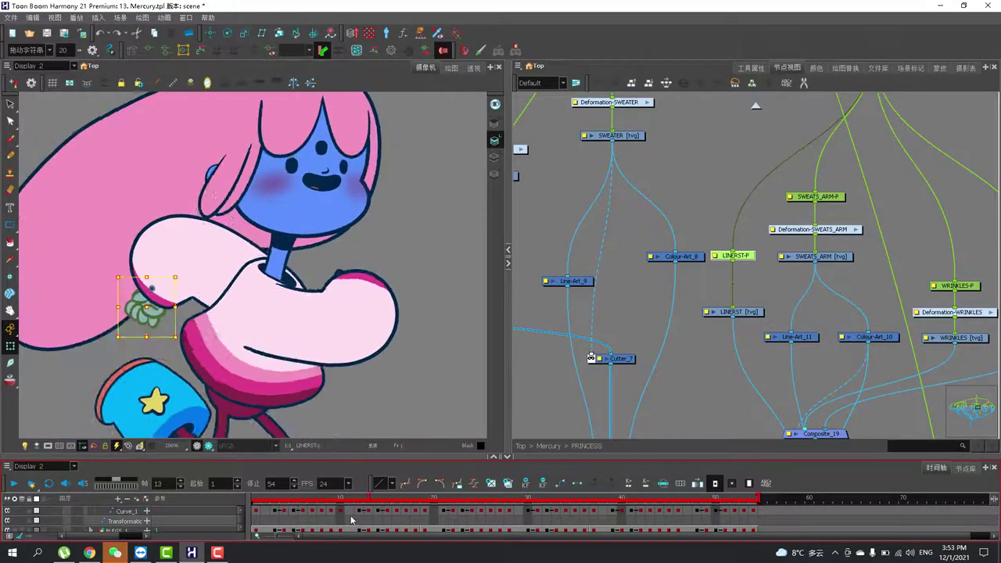
click(256, 512)
drag(256, 511, 284, 514)
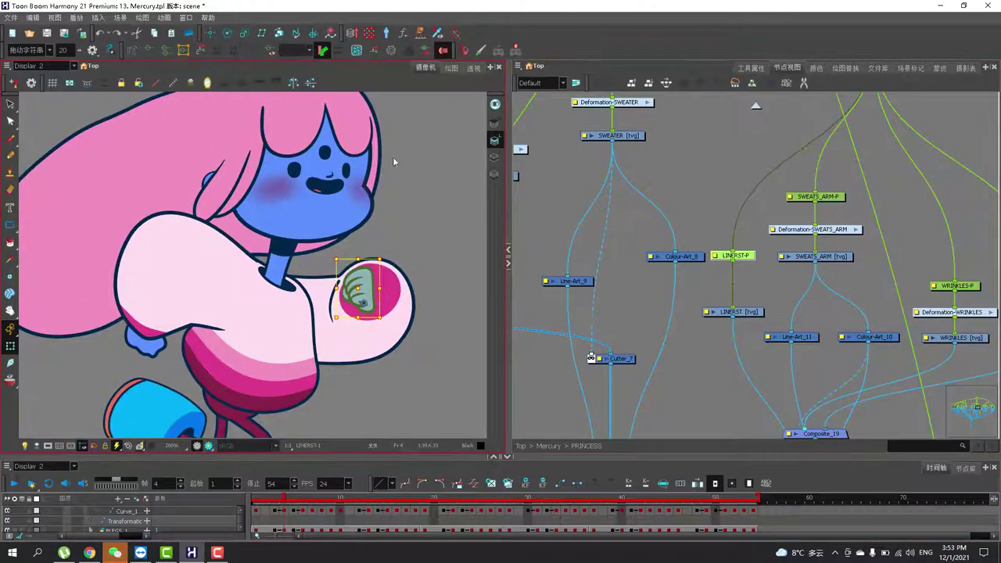
Step: Select the LINERST hand drawing at frame 4, cycle through its substitute drawings back to the fist in use, and deselect it
click(383, 213)
click(361, 290)
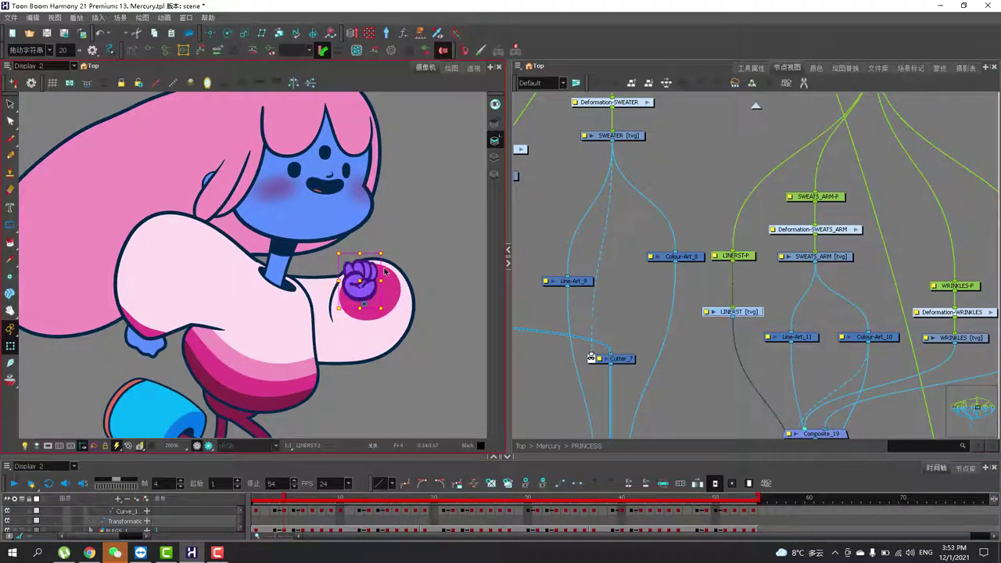
key(bracketright)
key(bracketright)
key(bracketright)
key(bracketright)
key(bracketright)
key(bracketright)
key(bracketright)
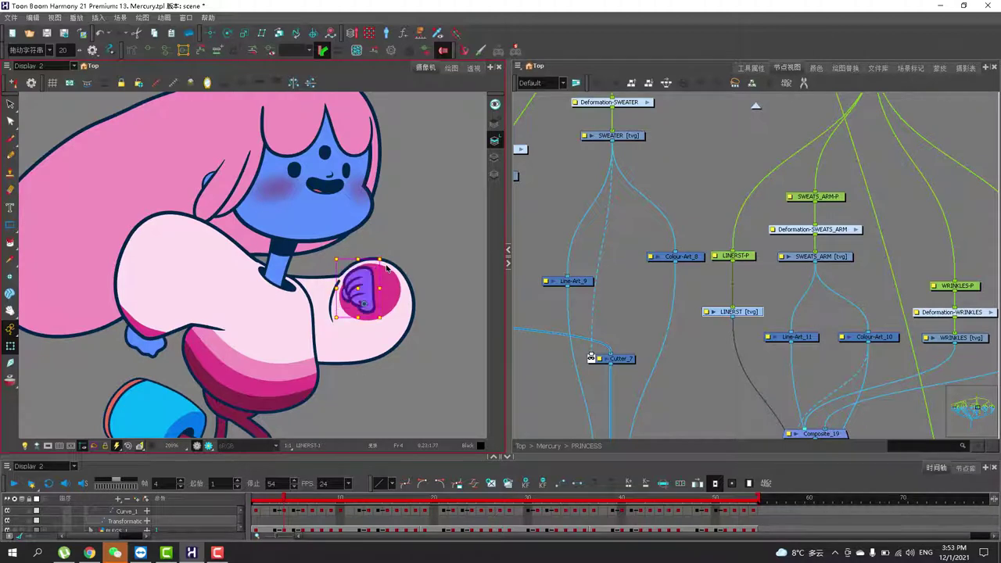
click(388, 266)
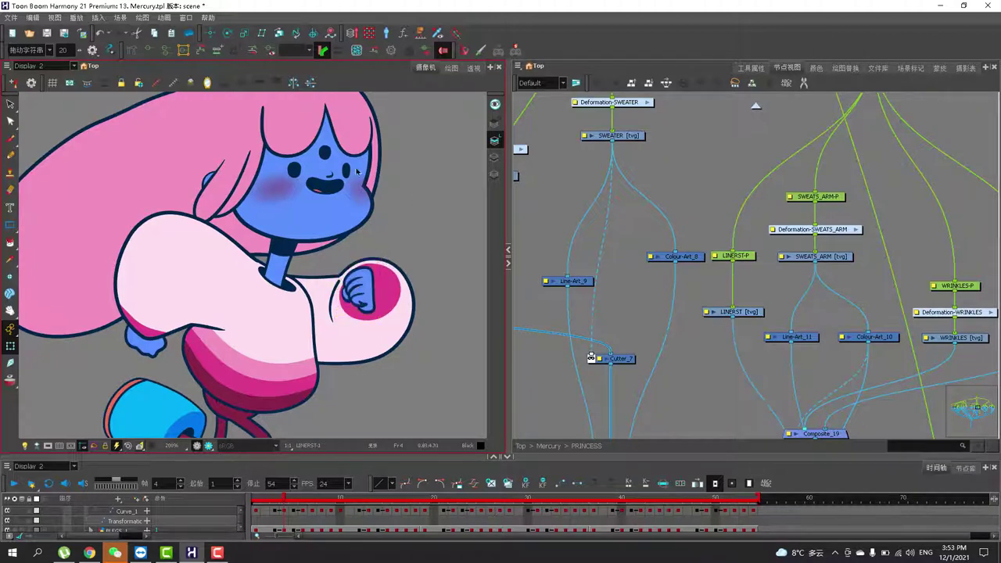
Step: Select the princess's crown at frame 4 and examine its deformation controls
click(321, 185)
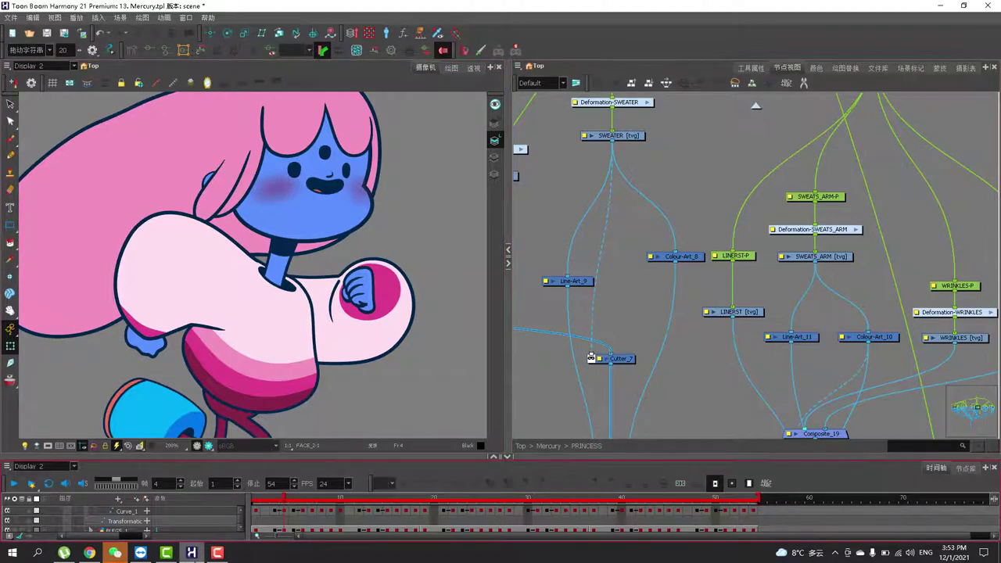
scroll(252, 251, down, 2)
scroll(263, 175, up, 1)
drag(263, 175, 280, 287)
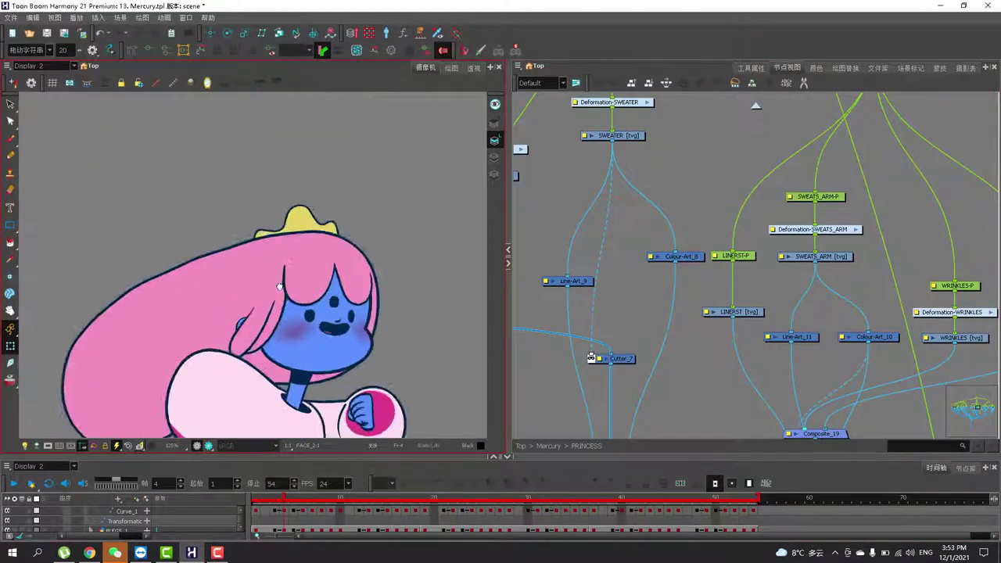
scroll(279, 288, up, 3)
click(305, 184)
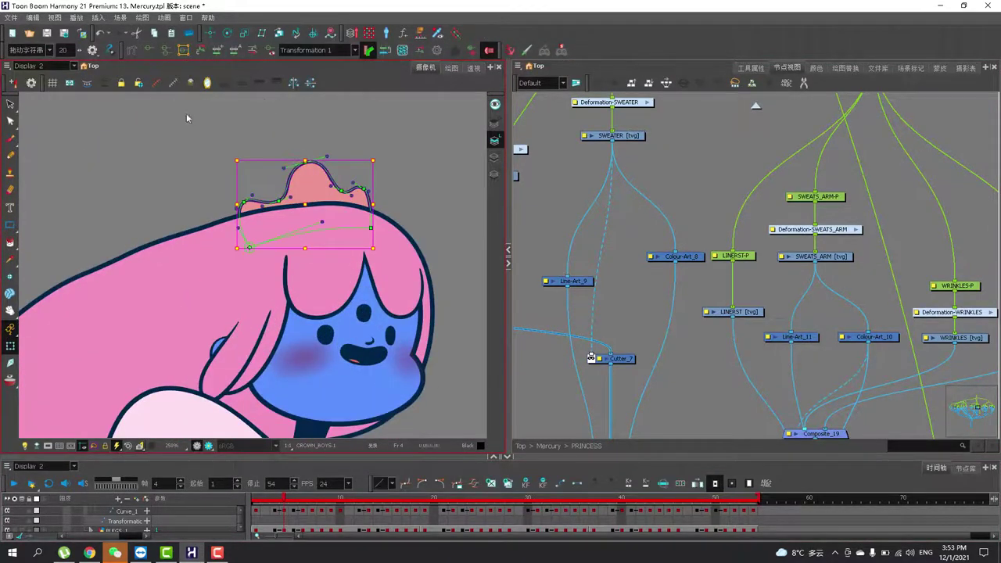
click(186, 118)
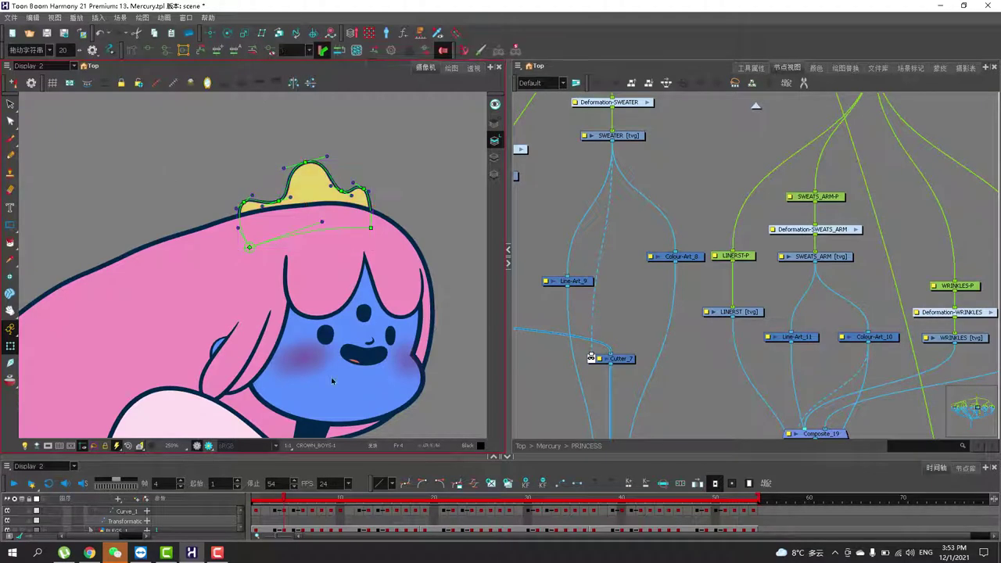
Step: Go to frame 31, try bending the crown's peak with its deformation point, and undo the change
drag(348, 499, 540, 467)
drag(308, 155, 271, 156)
key(ctrl+z)
Step: Select the waist piece joining the legs at frame 31 and examine its WAISTER peg in the node network
scroll(191, 178, down, 5)
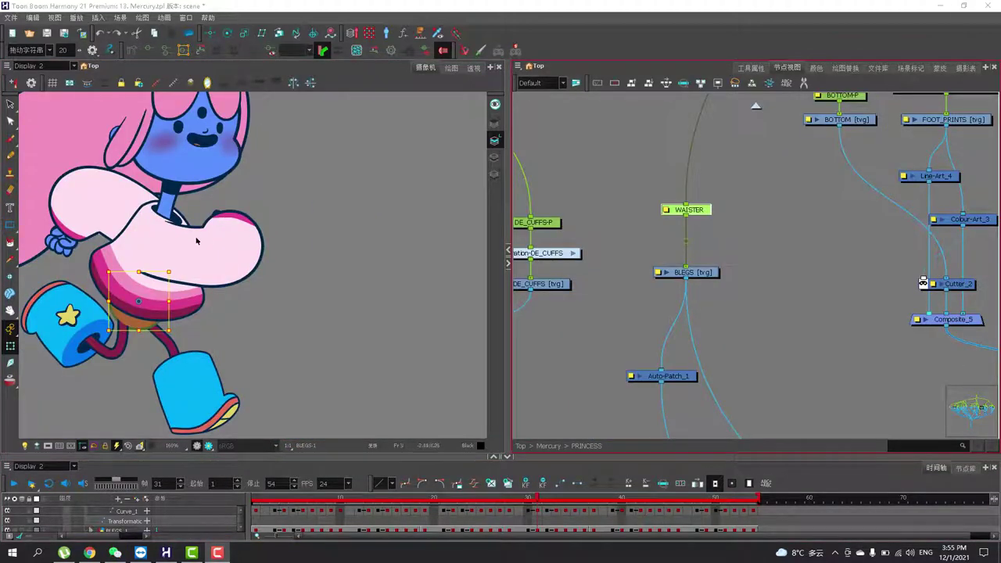
drag(161, 272, 251, 277)
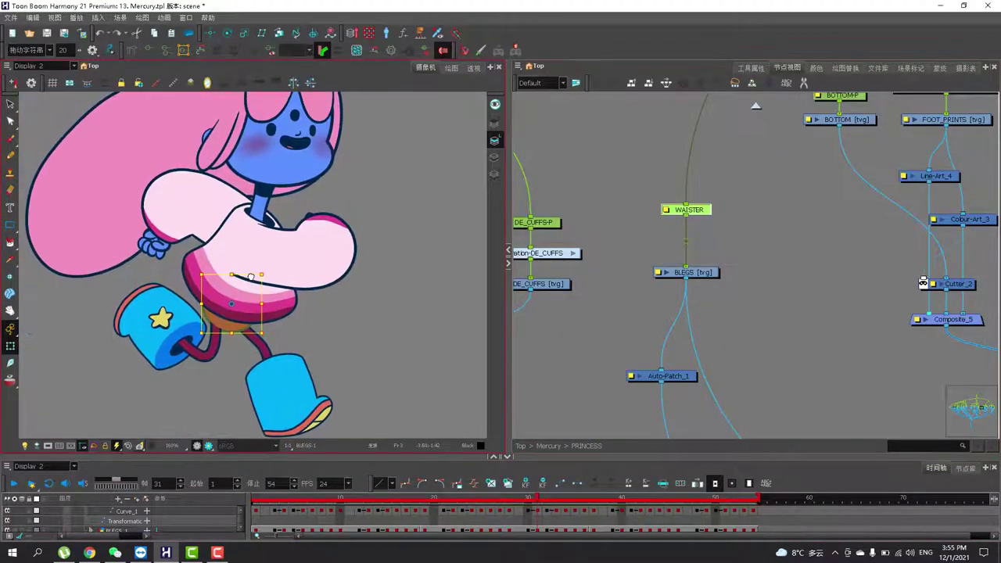
click(309, 374)
scroll(246, 325, up, 2)
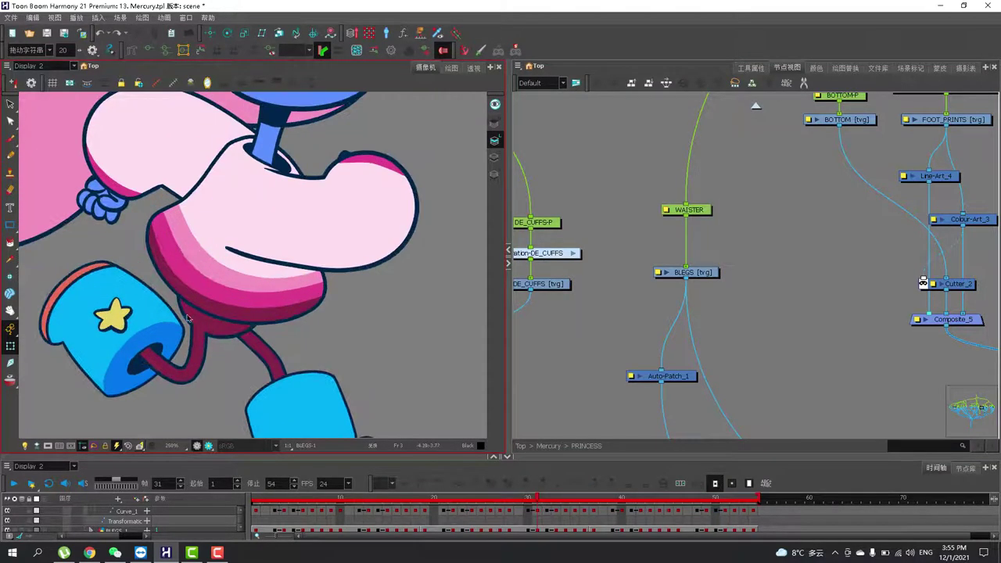
scroll(173, 329, up, 2)
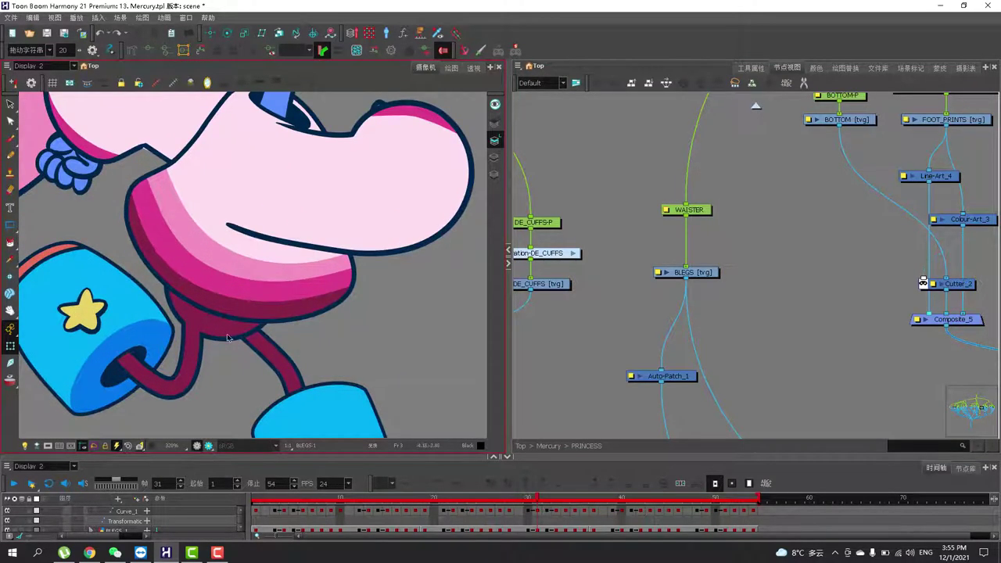
click(266, 302)
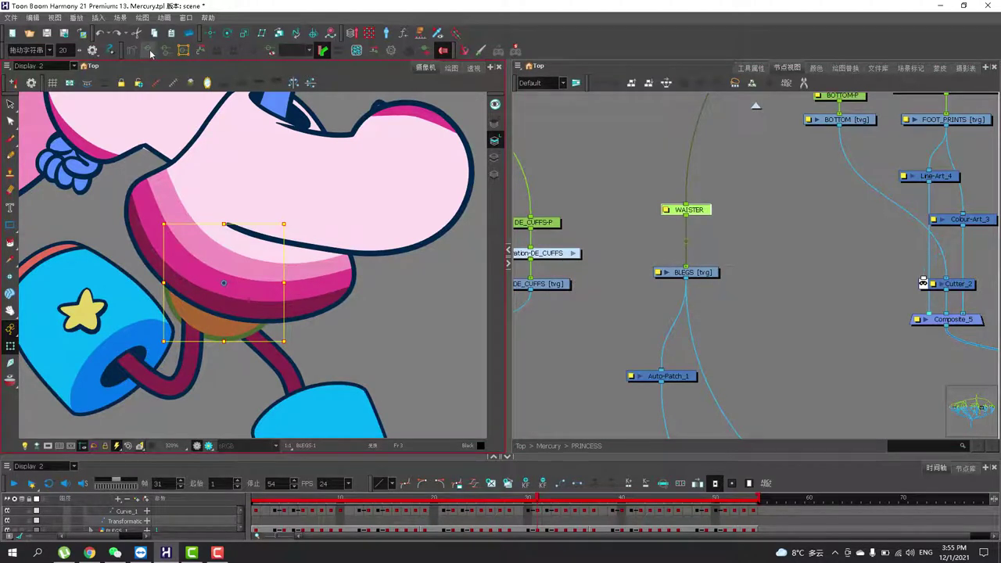
click(742, 252)
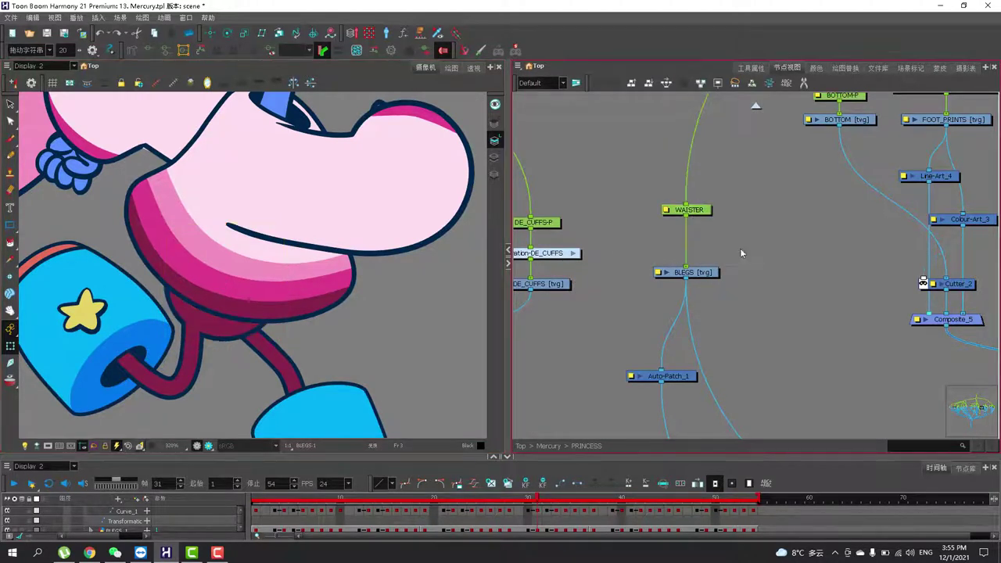
click(689, 210)
click(263, 293)
click(369, 540)
Step: Go to frame 42, select the front sleeve's wrinkle drawing, and locate its WRINKLES layer in the timeline
drag(547, 501, 644, 403)
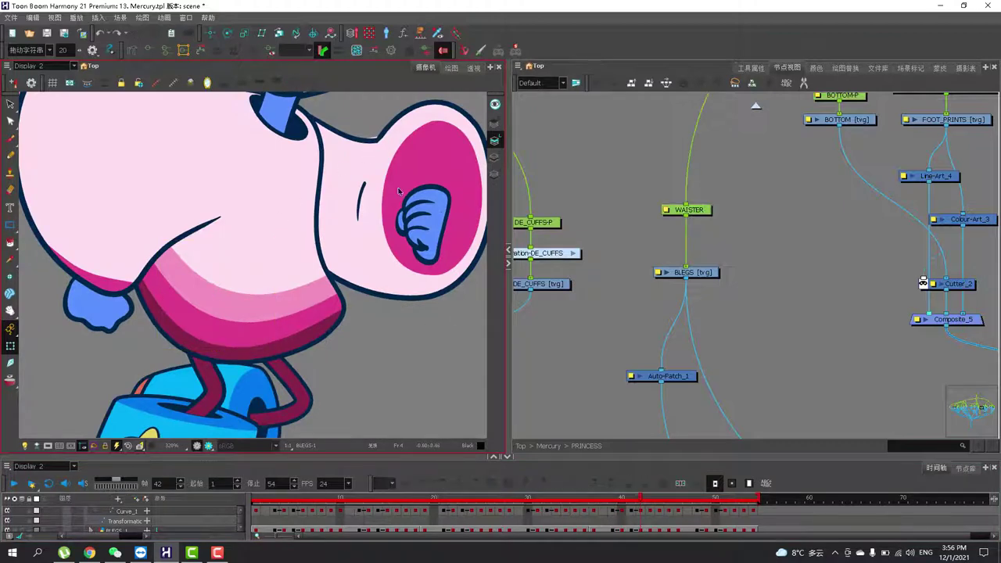
click(364, 197)
scroll(364, 197, up, 3)
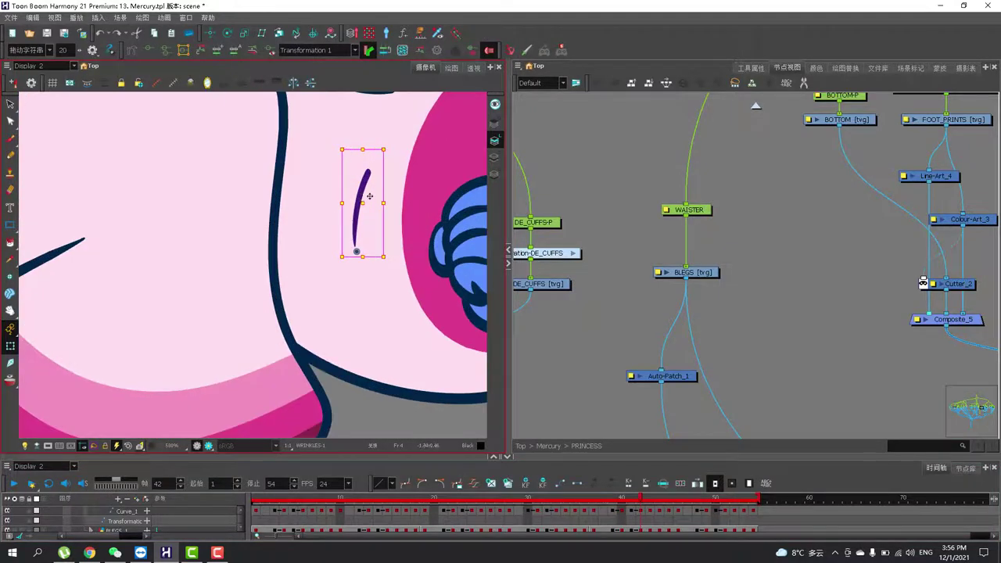
click(635, 505)
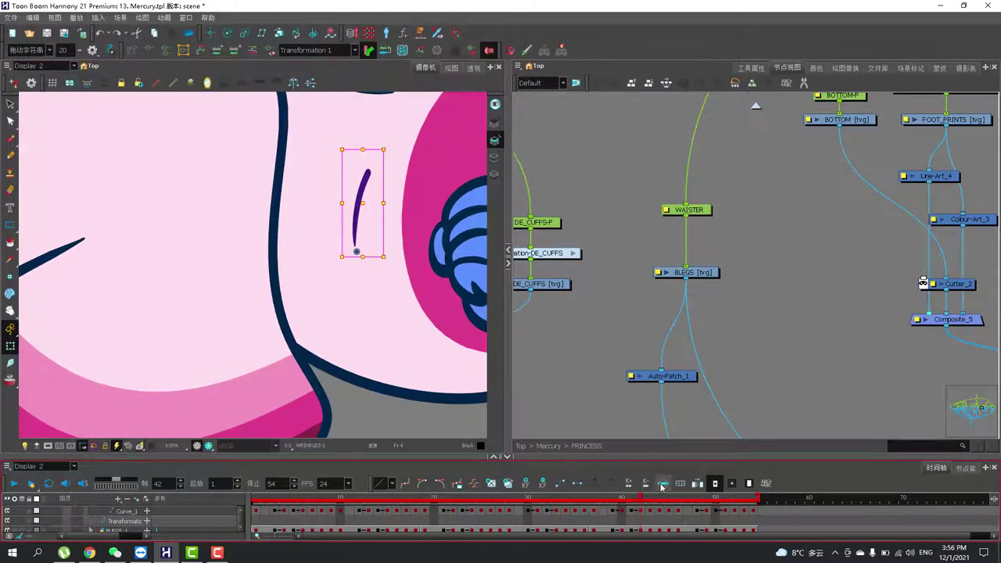
click(662, 484)
Step: Go to frame 40 and show the sleeve wrinkle's deformation controls
drag(646, 499, 624, 501)
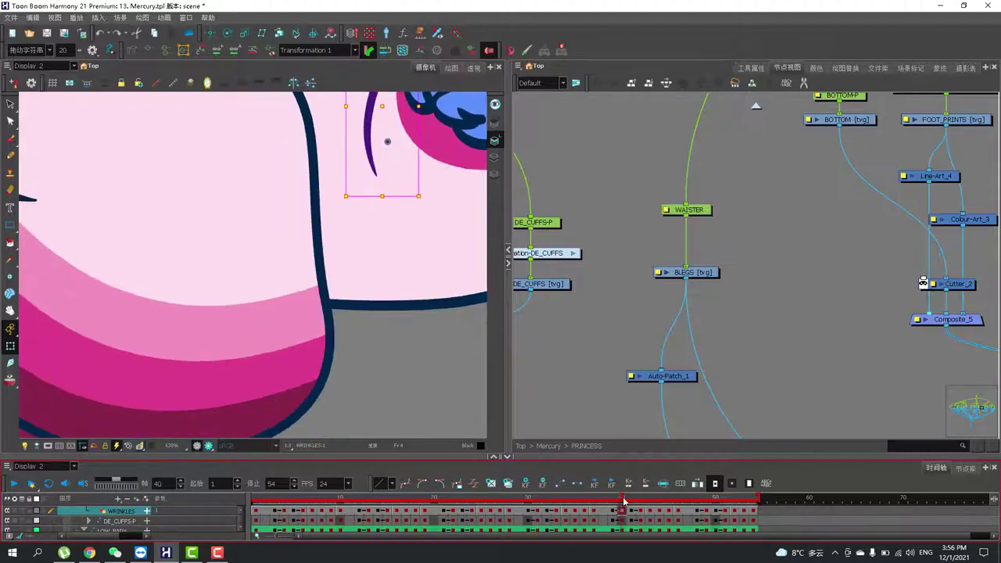
scroll(350, 272, down, 2)
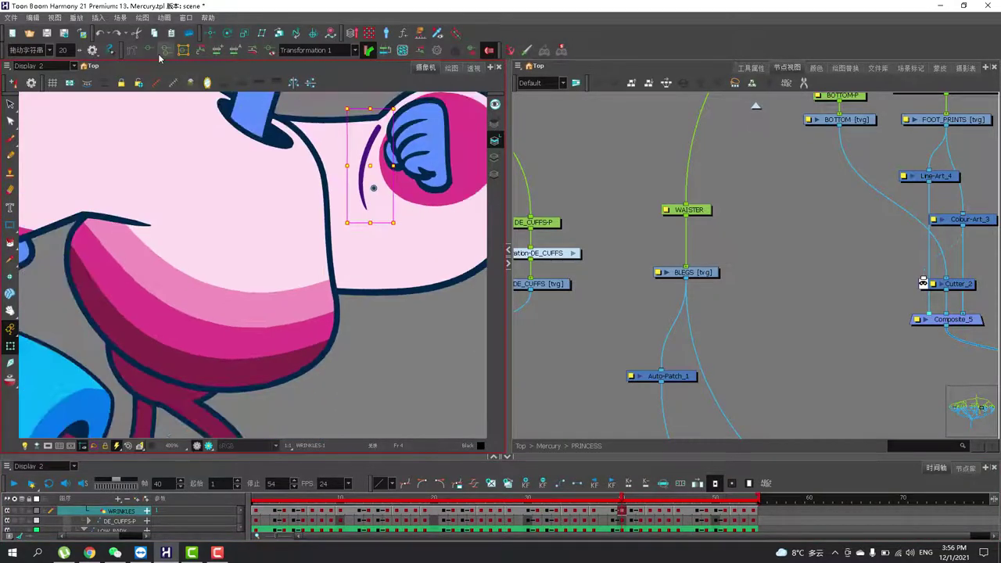
click(151, 51)
drag(383, 188, 376, 239)
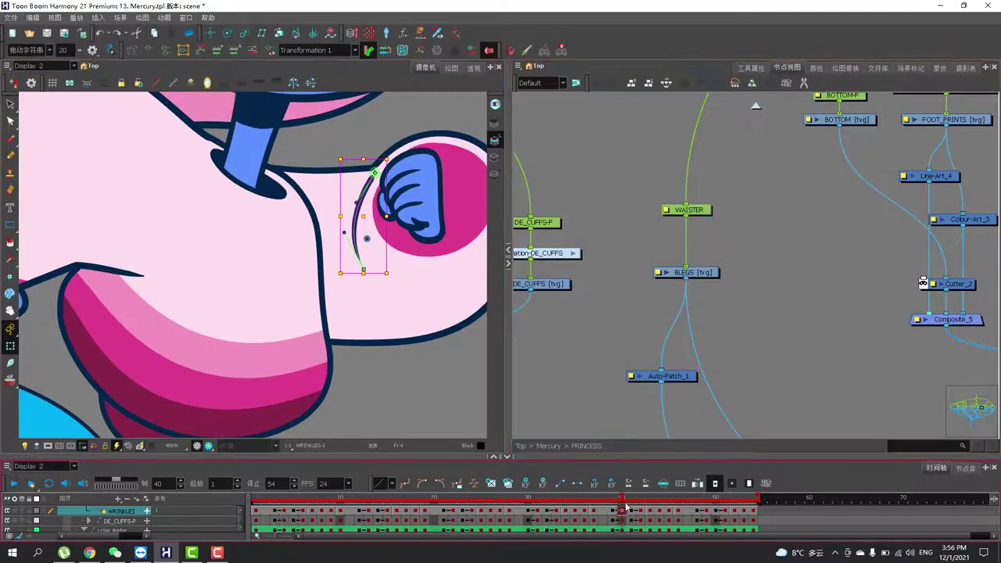
Step: Go to frame 29 and examine where the wrinkle and its deformation curve sit against the sleeve edge
drag(619, 499, 524, 472)
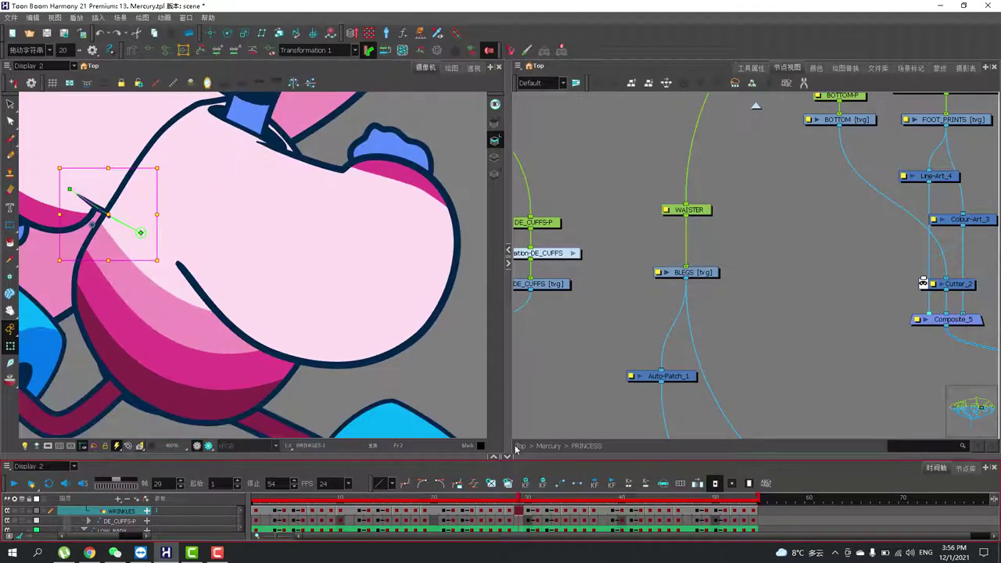
click(102, 172)
click(88, 198)
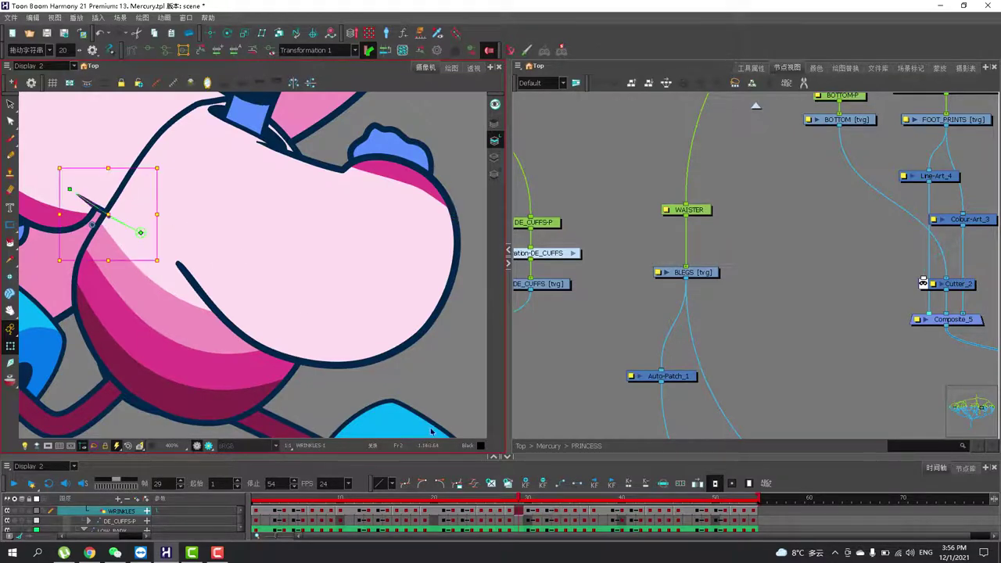
Step: Go to frame 32, locate the wrinkle in the node network, and open its Deformation-WRINKLES group
drag(518, 499, 546, 499)
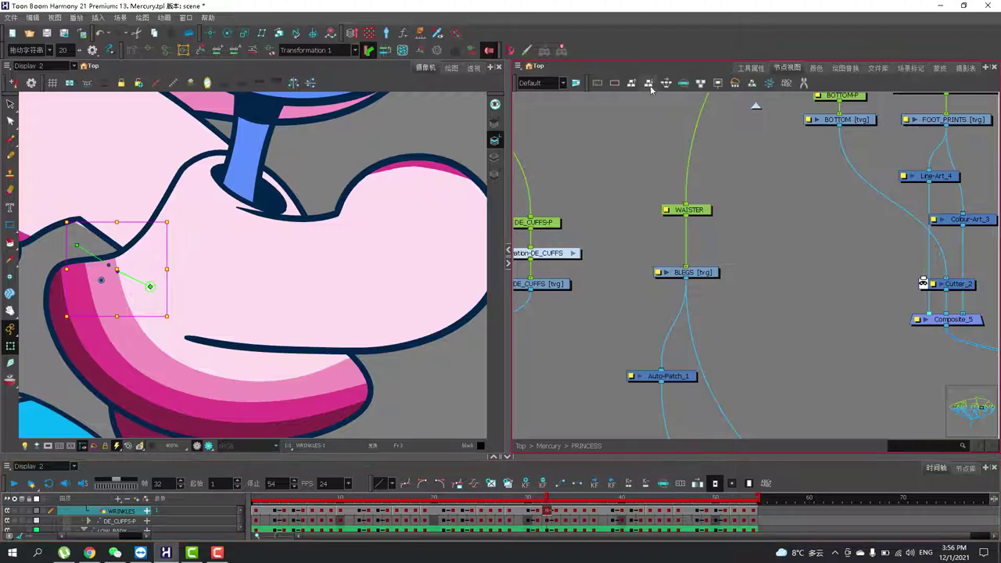
click(683, 83)
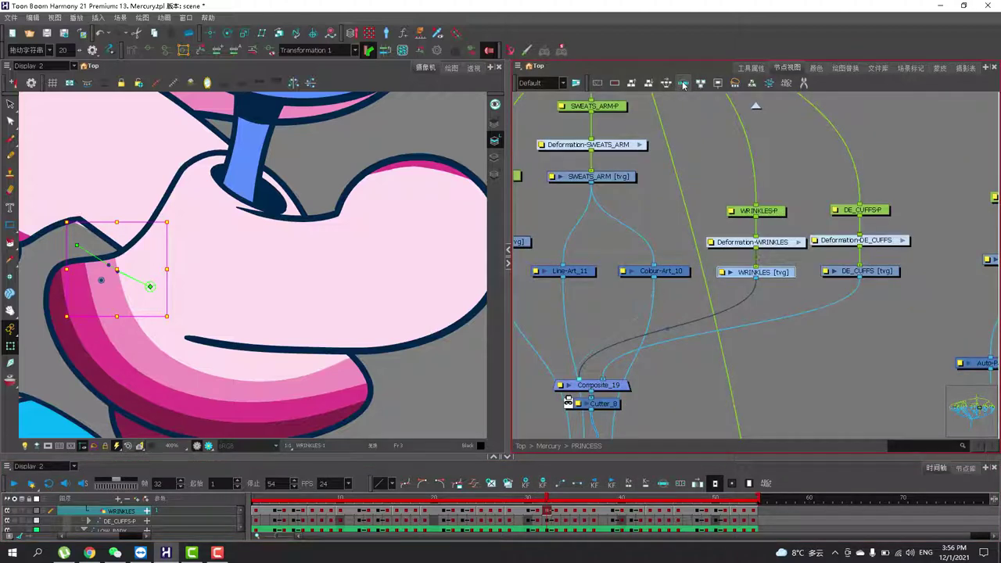
click(772, 246)
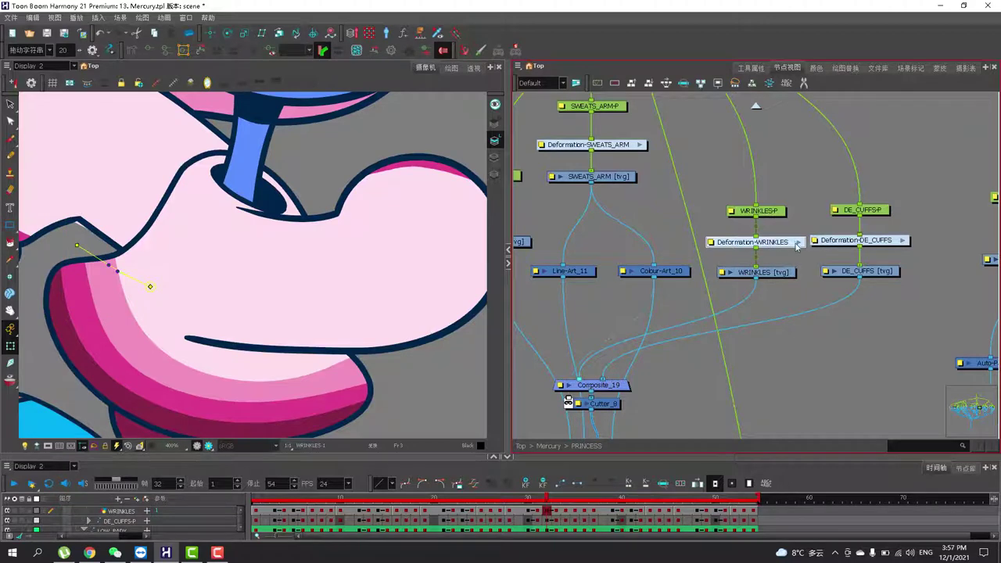
click(797, 244)
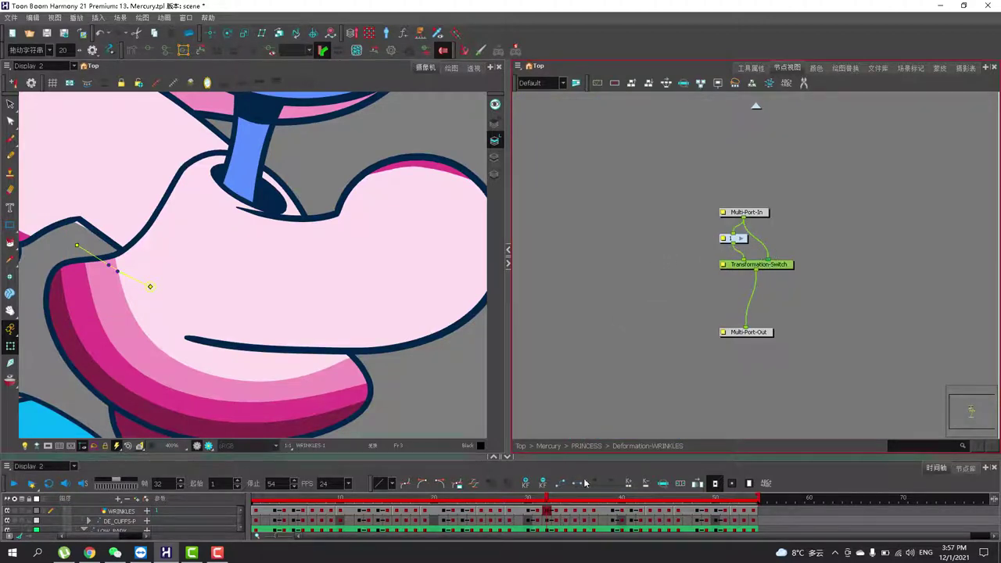
Step: Go to frame 36 and try bending the sleeve wrinkle's deformation curve toward the pink cuff interior
drag(547, 498, 590, 498)
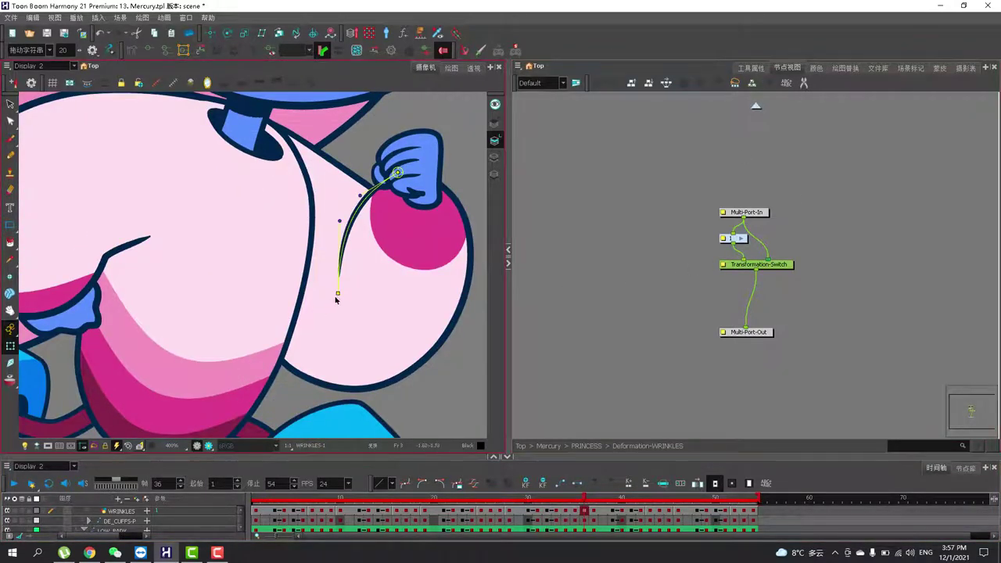
drag(315, 286, 381, 281)
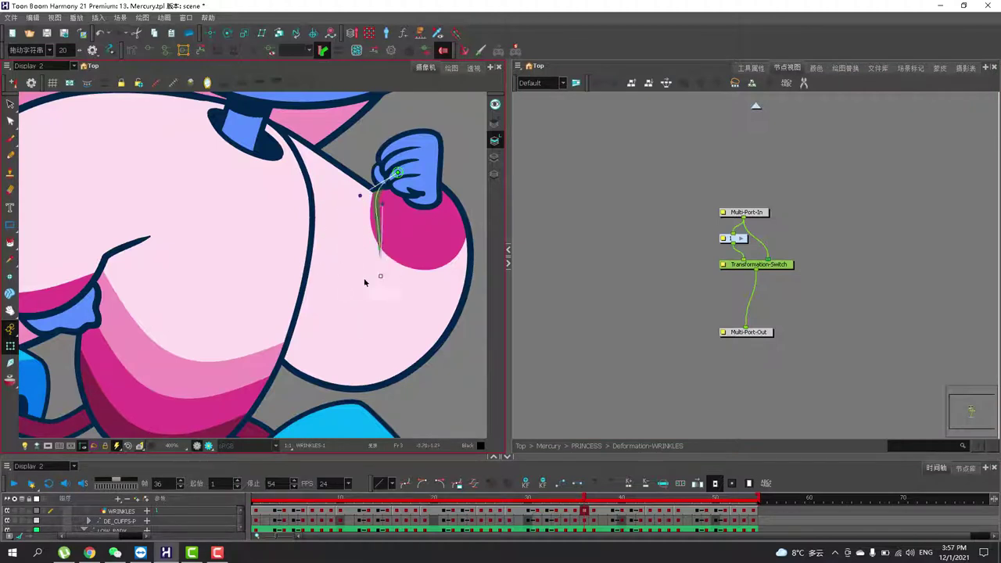
Step: Select the pink cuff interior, show its deformation controls, and scrub forward to check how the cuff shape is animated
click(434, 240)
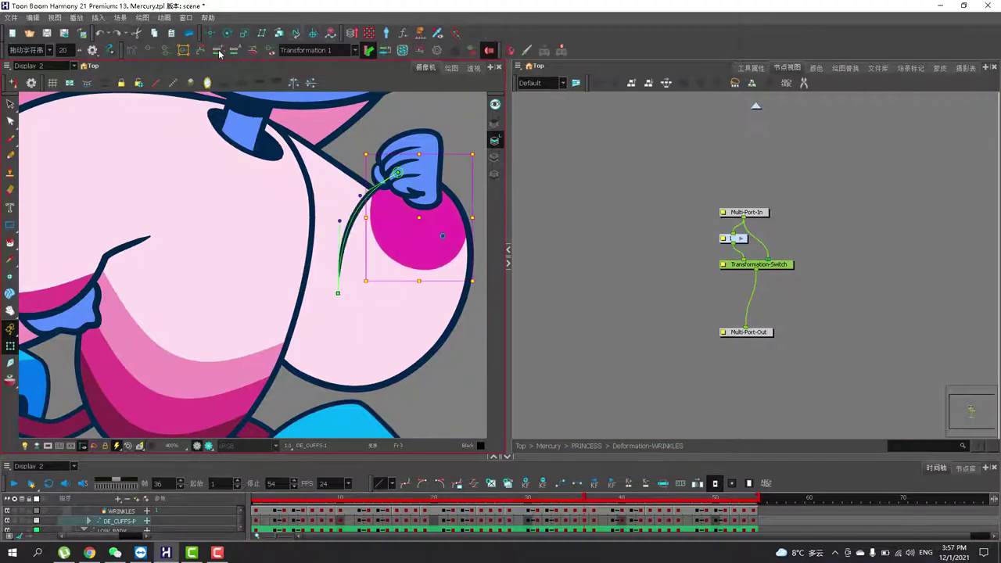
click(391, 122)
mouse_move(375, 191)
mouse_down()
mouse_move(267, 247)
mouse_move(297, 221)
mouse_move(376, 189)
mouse_up()
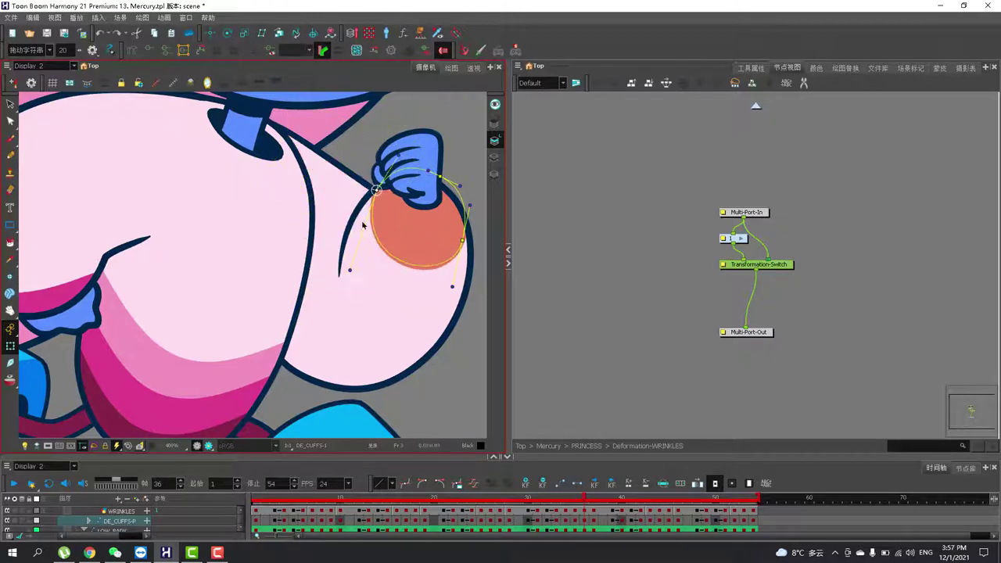
drag(590, 497, 629, 491)
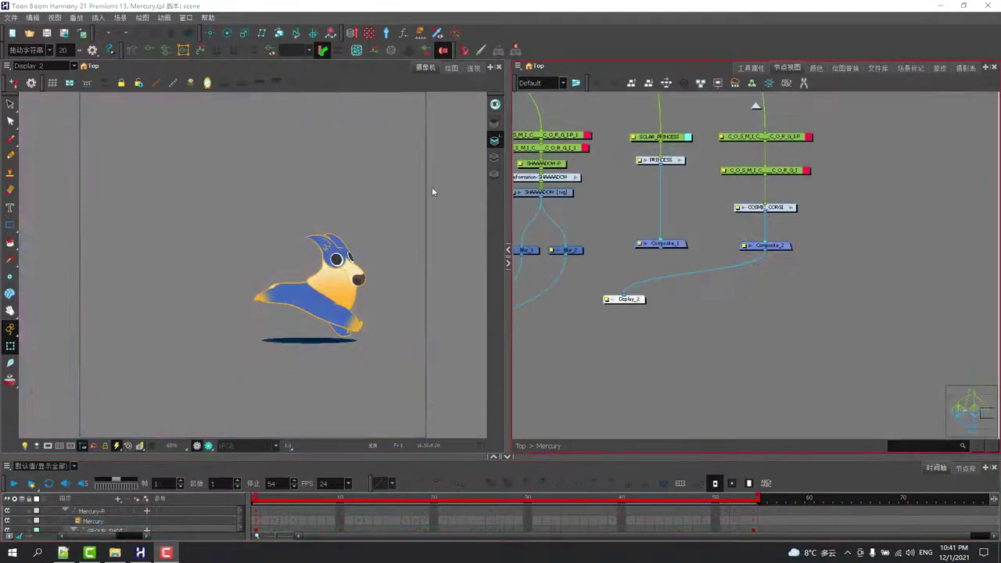
Step: Enlarge the corgi in the camera view and open the COSMIC_CORGI group in the node network
drag(422, 187, 303, 174)
scroll(303, 174, up, 2)
drag(264, 226, 340, 164)
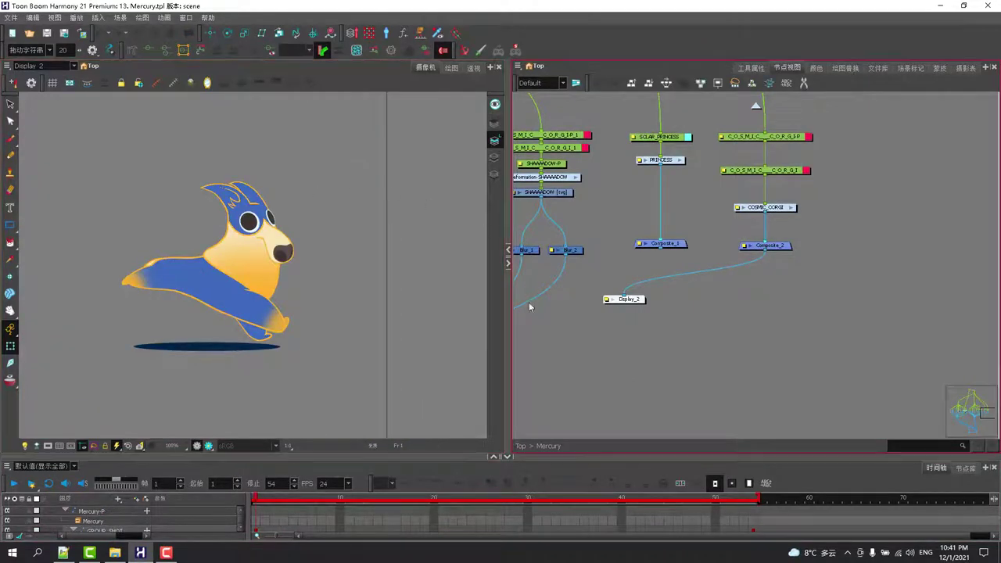
drag(873, 153, 868, 198)
scroll(864, 200, up, 1)
click(774, 263)
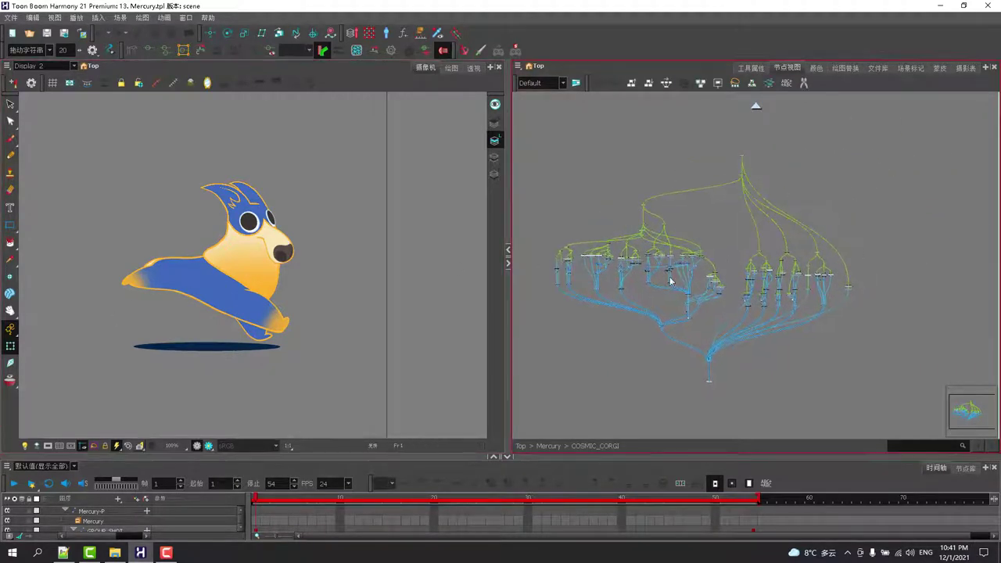
Step: Locate the corgi's leg nodes in the network and show the deformation controls of Deformation-DAG_7
click(191, 447)
click(196, 447)
scroll(790, 240, up, 5)
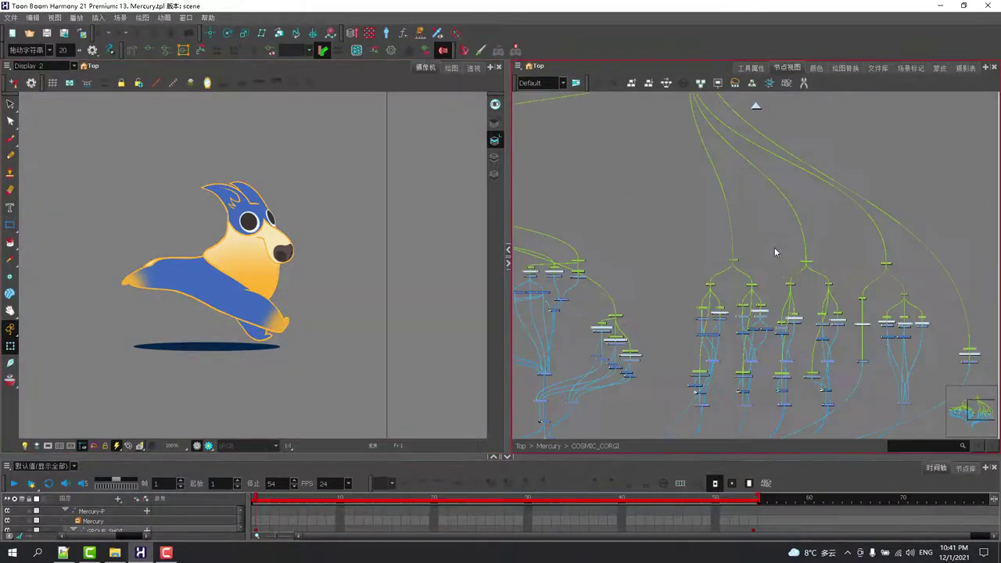
scroll(790, 240, up, 5)
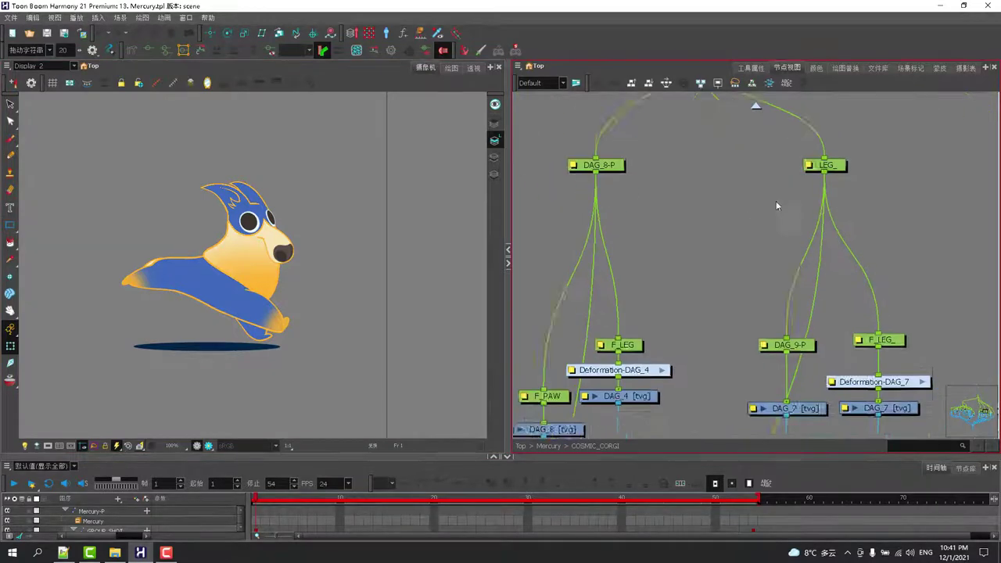
click(143, 75)
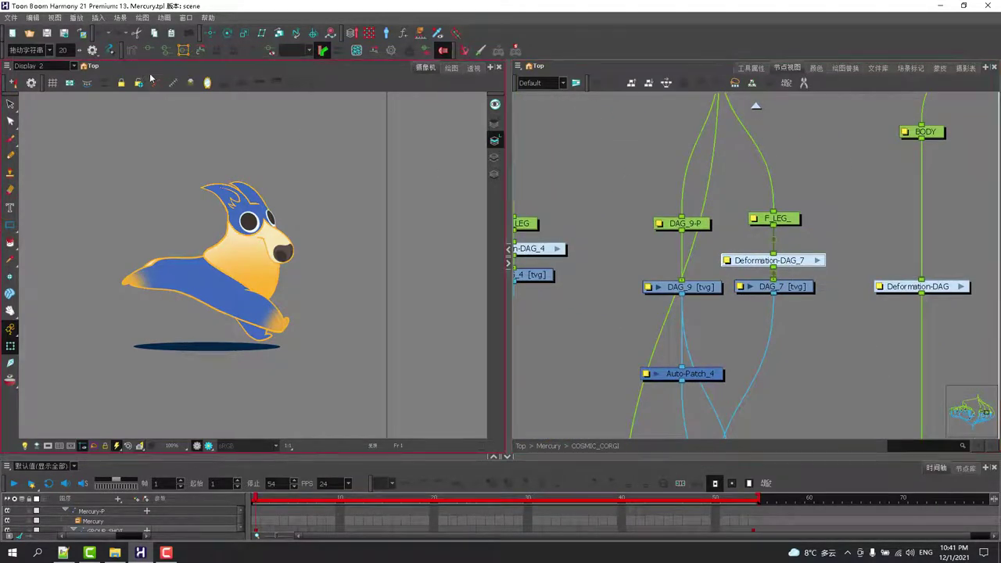
click(142, 55)
click(610, 487)
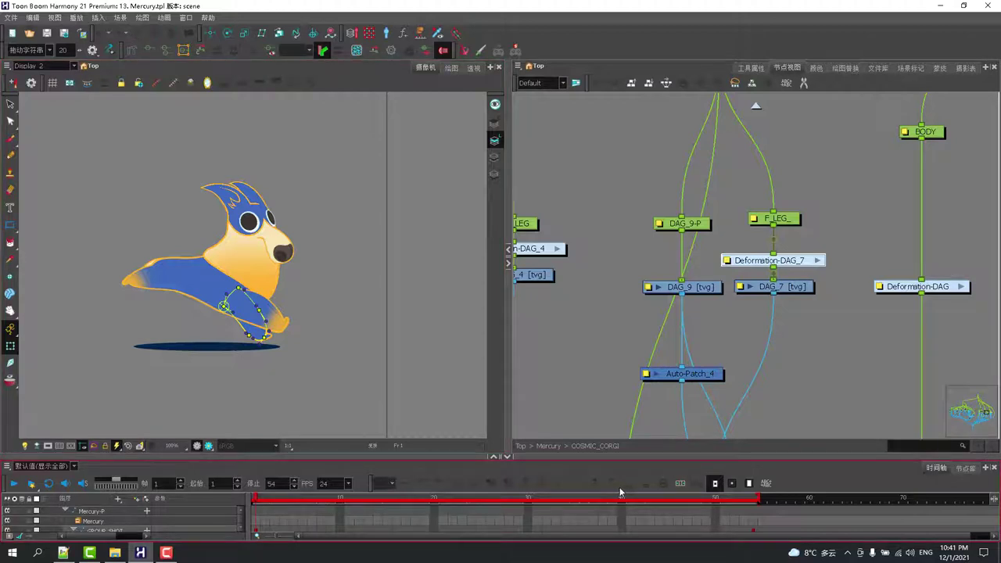
Step: Go to frame 32 and try stretching the far front leg's lower deformation points outward into an oversized shape
drag(616, 501, 546, 502)
scroll(334, 336, up, 3)
click(334, 336)
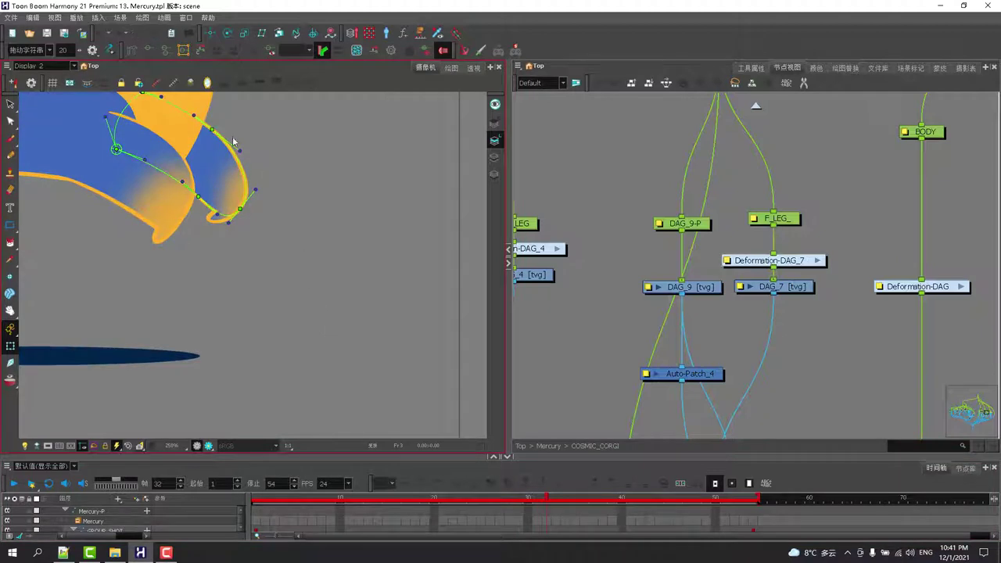
drag(213, 129, 316, 129)
drag(241, 209, 342, 291)
drag(199, 195, 155, 290)
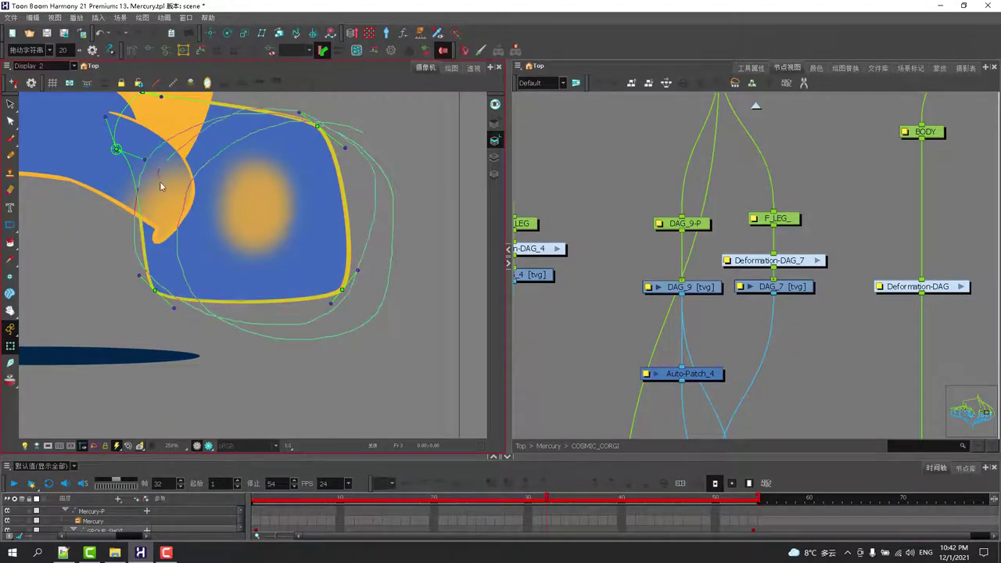
Step: Undo the three deformation point moves on the far front leg
key(ctrl+z)
key(ctrl+z)
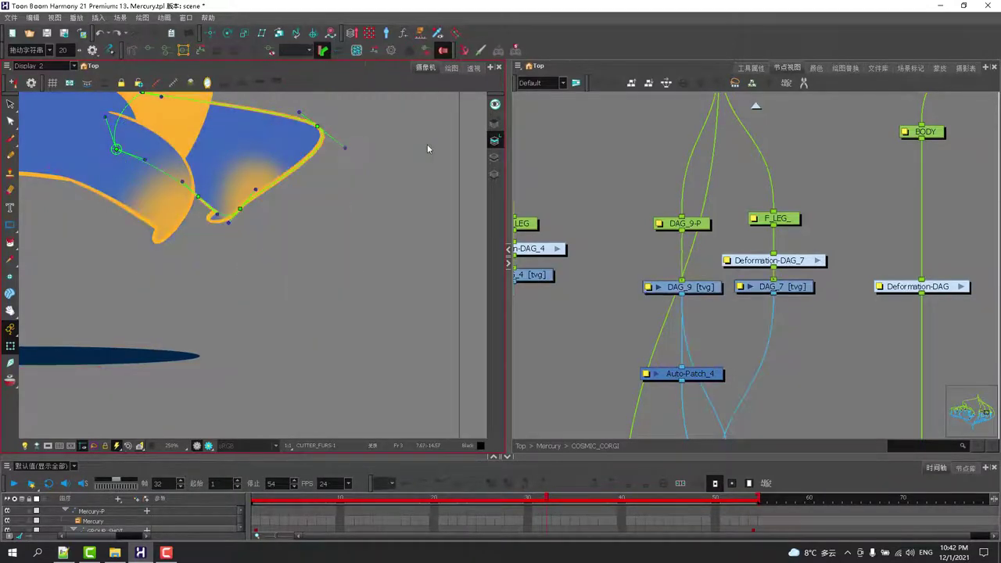
key(ctrl+z)
scroll(265, 205, down, 2)
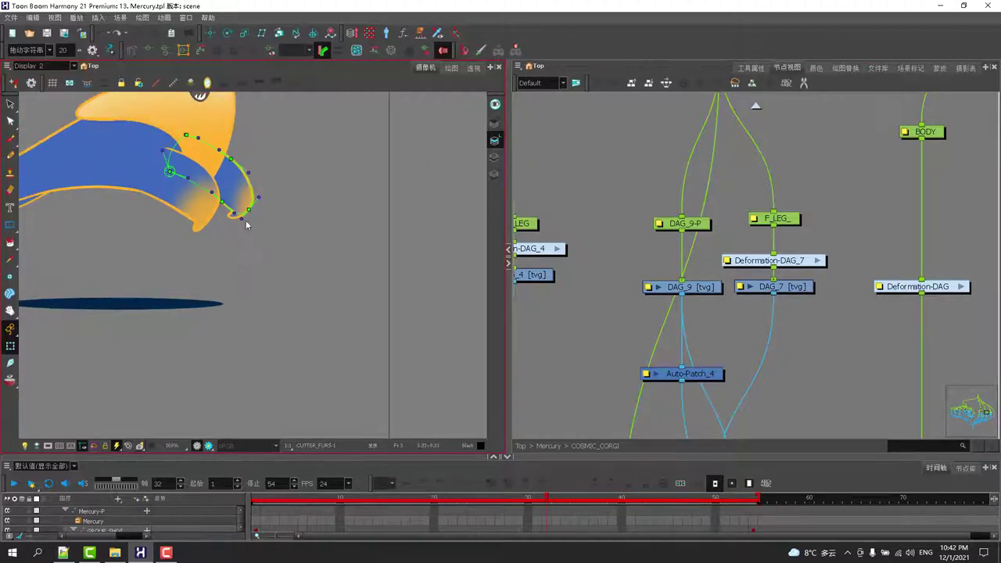
Step: Select the far front paw's tip drawing, DAG_9, try shifting it slightly, and undo the move
scroll(247, 218, up, 2)
click(222, 176)
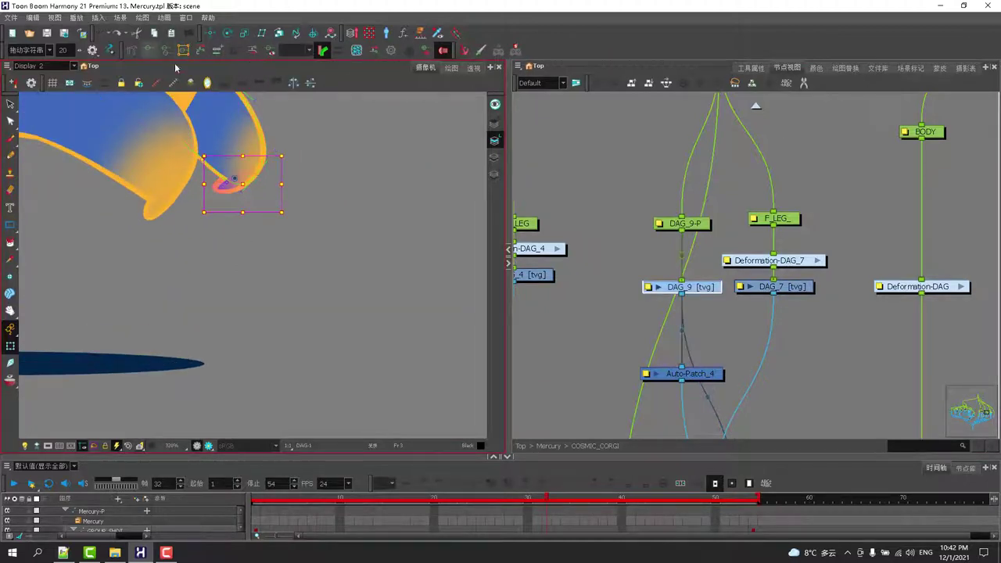
mouse_move(231, 187)
mouse_down()
mouse_move(236, 206)
mouse_move(252, 203)
mouse_move(225, 187)
mouse_up()
click(102, 33)
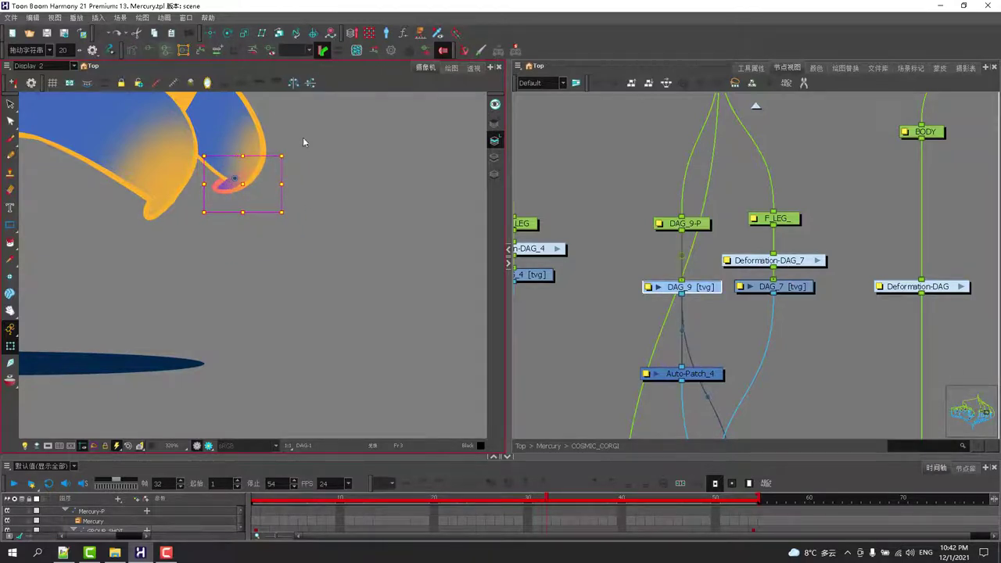
Step: Select the rear paw's glow drawing at frame 33 and scrub the neighbouring frames to examine it
mouse_move(547, 499)
mouse_down()
mouse_move(589, 499)
mouse_move(530, 499)
mouse_move(567, 498)
mouse_move(556, 498)
mouse_up()
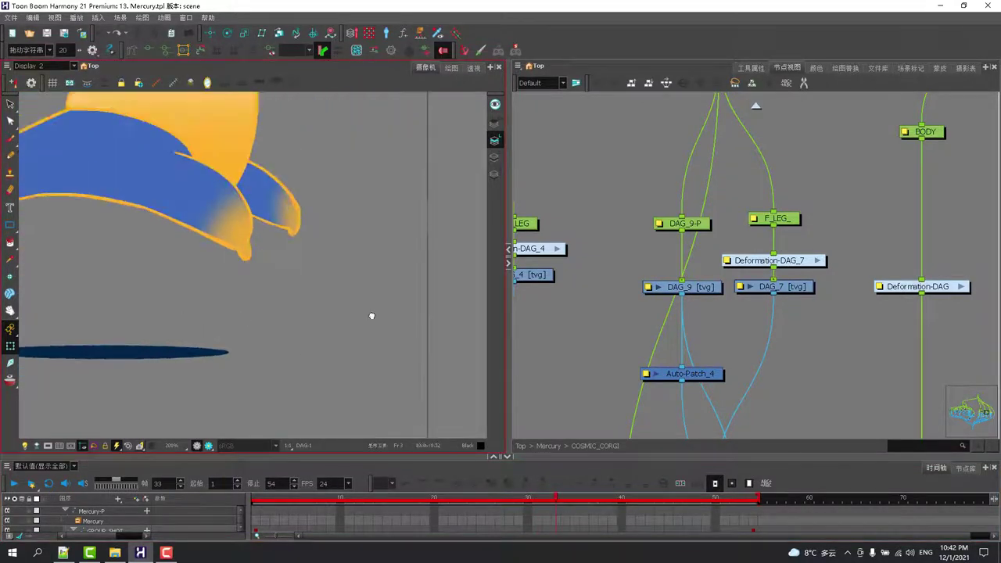
scroll(265, 315, down, 3)
click(78, 297)
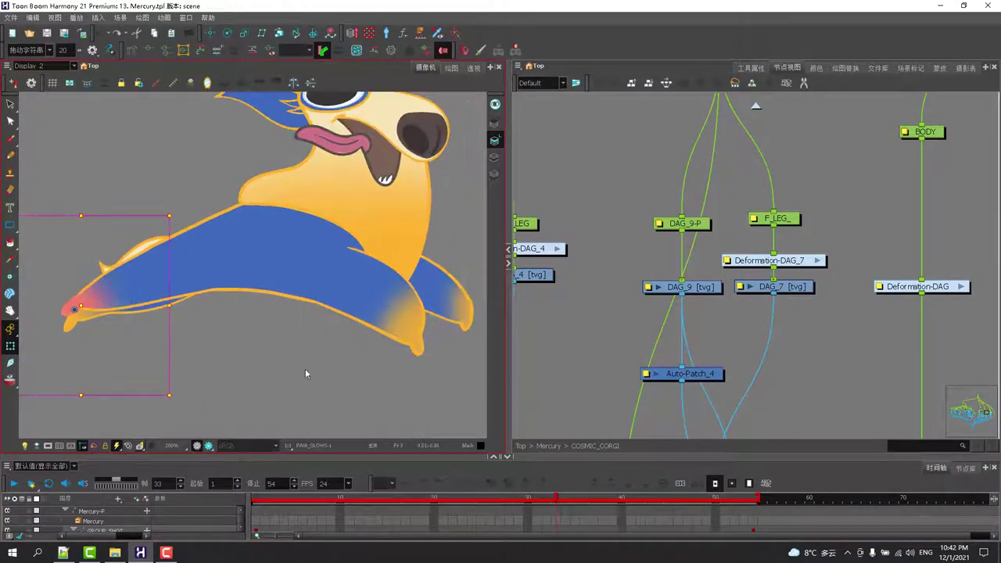
click(540, 499)
drag(540, 498, 555, 498)
Step: Try moving the rear paw's glow drawing up along the leg and undo the move
scroll(310, 371, up, 4)
drag(140, 248, 205, 211)
click(98, 34)
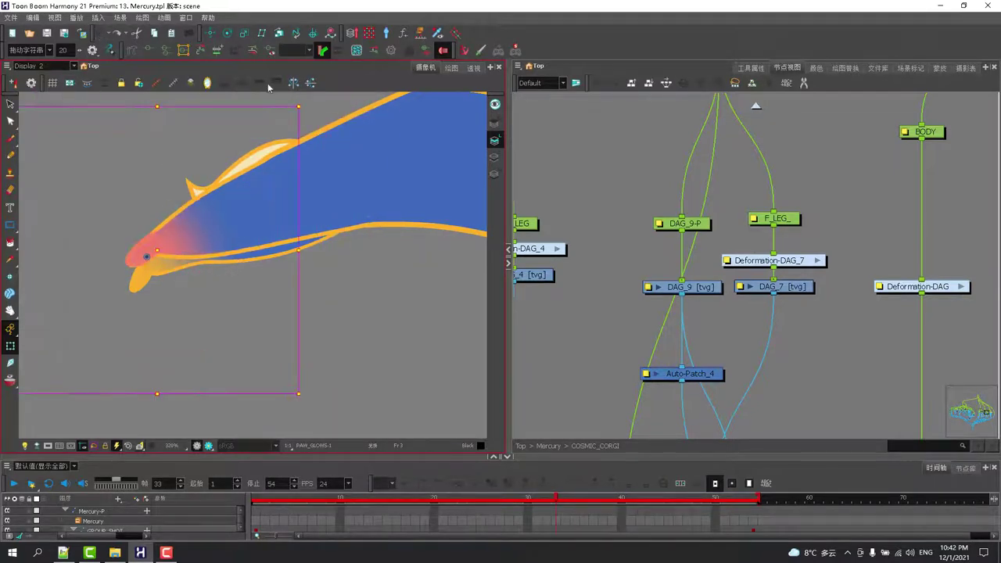
Step: Select the rear leg drawing, show its deformation controls, and go to frame 31
click(303, 284)
click(301, 203)
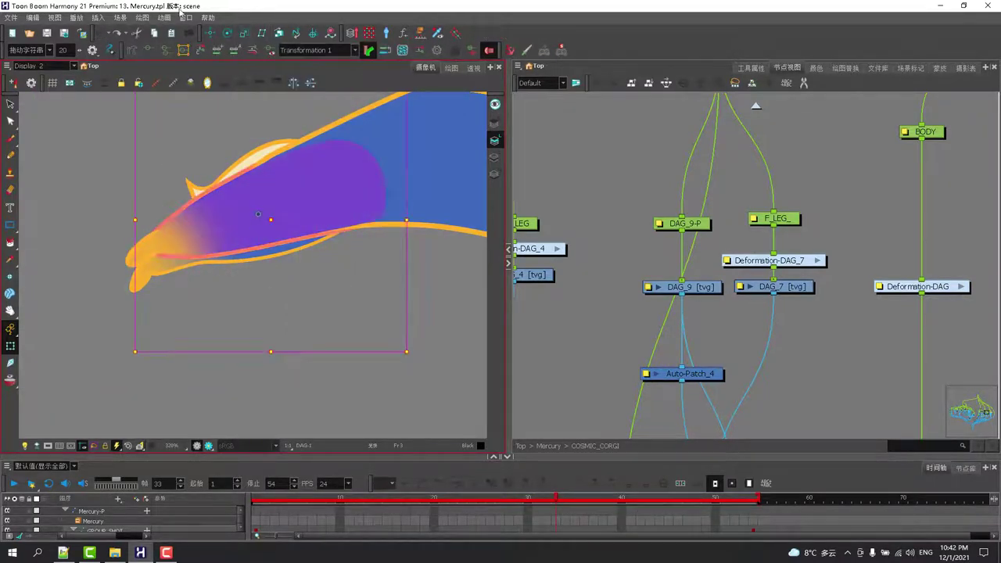
click(148, 51)
drag(555, 501, 451, 448)
drag(232, 326, 396, 196)
scroll(395, 197, down, 1)
click(198, 284)
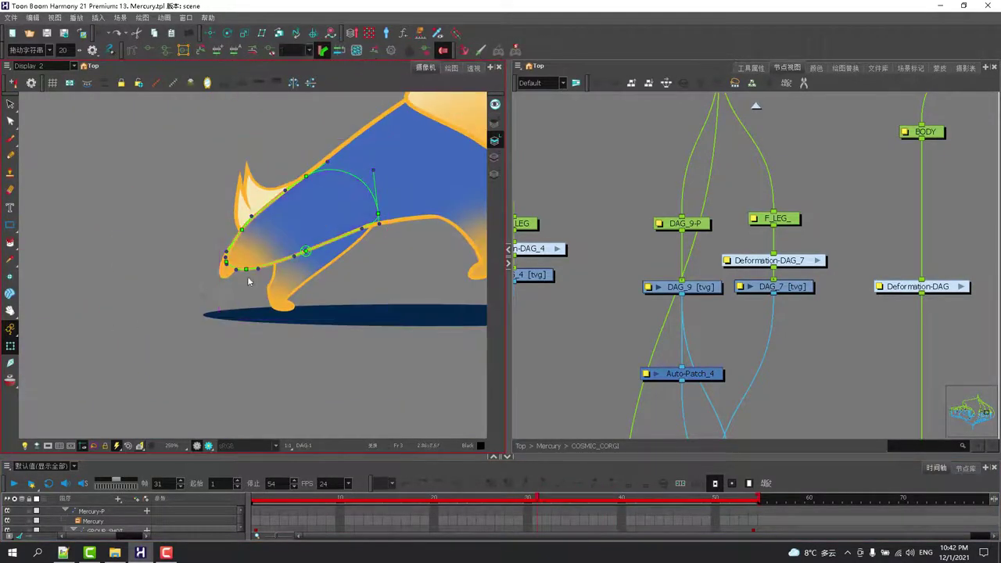
Step: Pull the rear leg's lower deformation points outward into an oversized shape and preview it in render view
drag(246, 271, 249, 331)
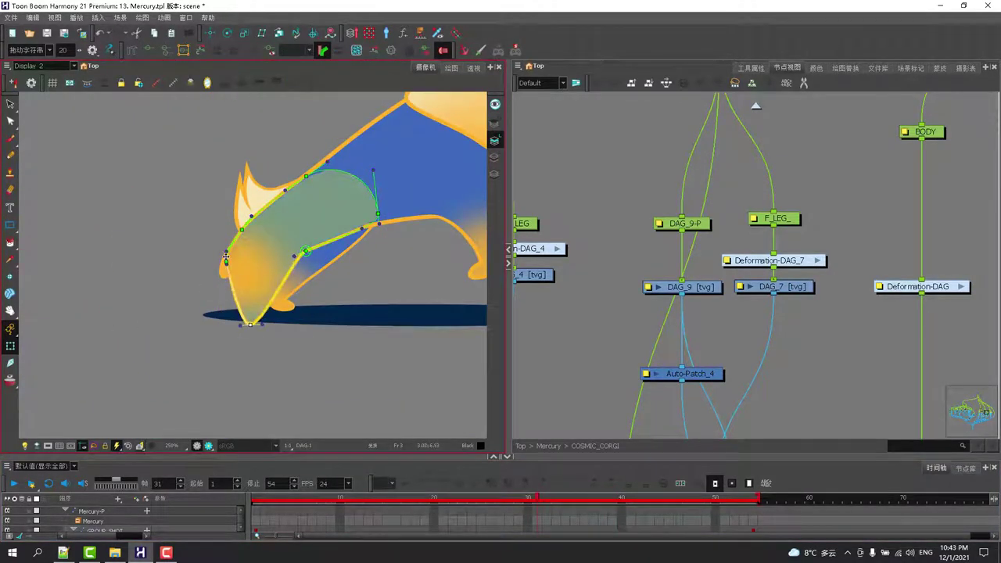
drag(225, 257, 156, 263)
drag(225, 262, 183, 336)
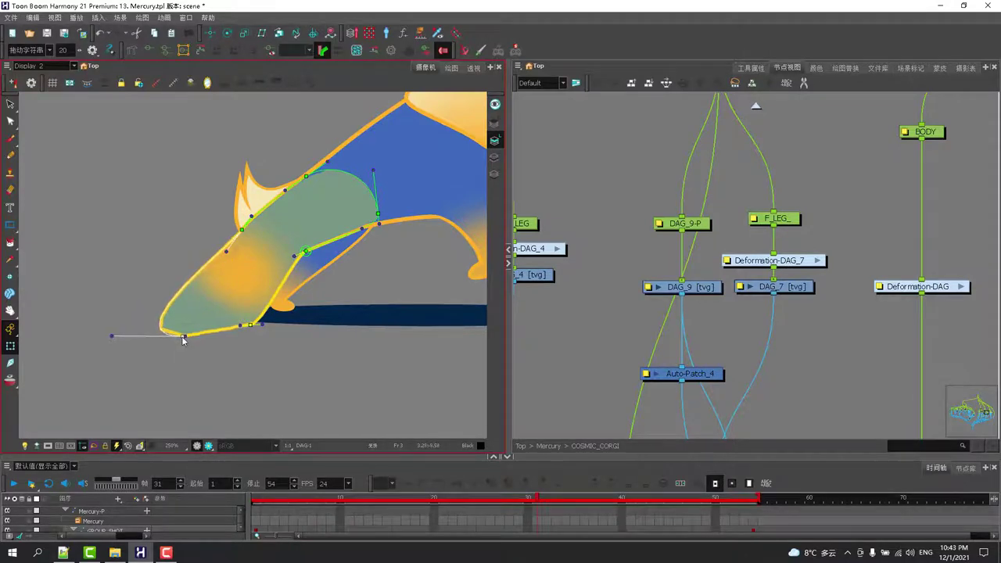
drag(242, 232, 190, 187)
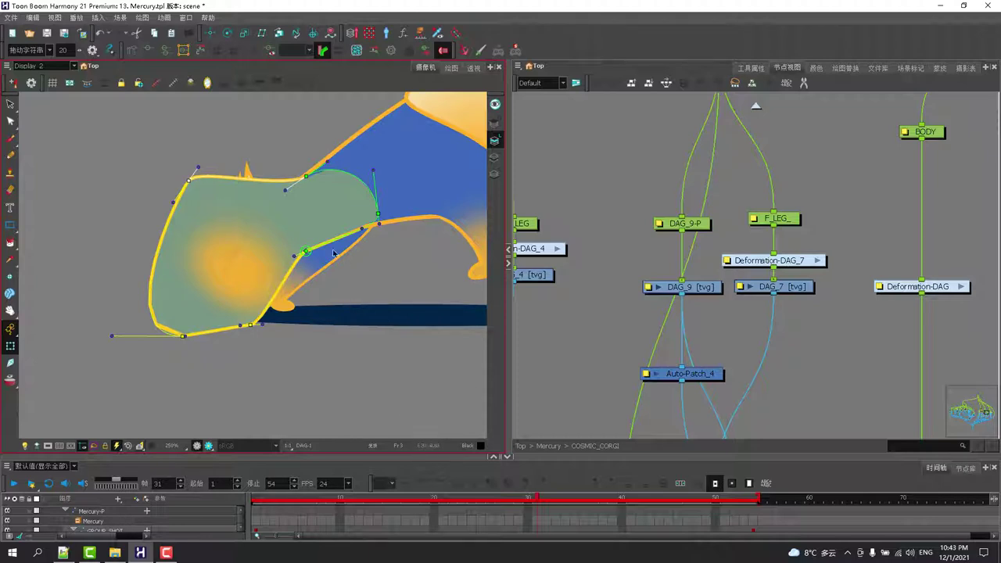
click(208, 446)
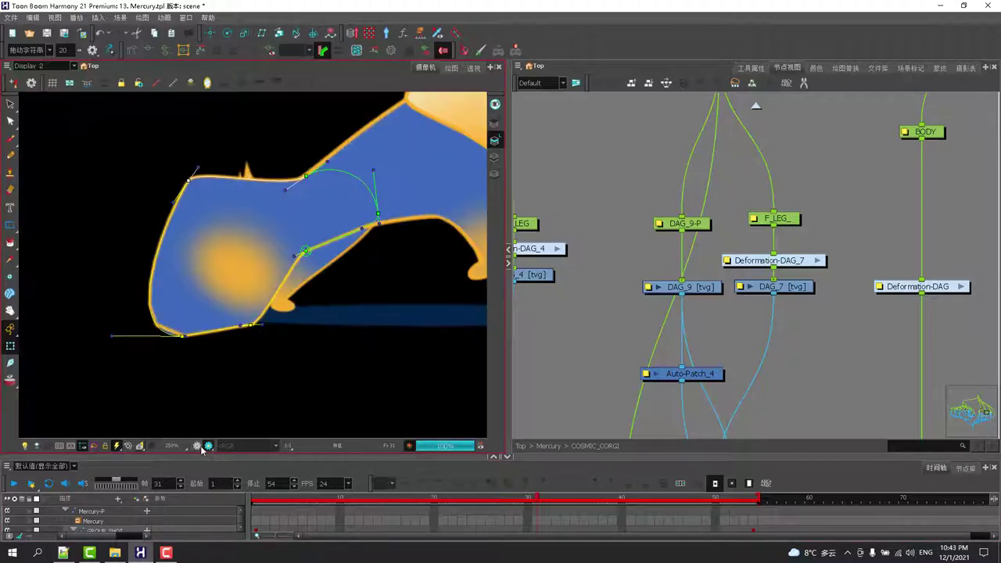
click(198, 446)
Step: Undo the rear leg's deformation point moves and hide its controls
click(101, 33)
click(101, 33)
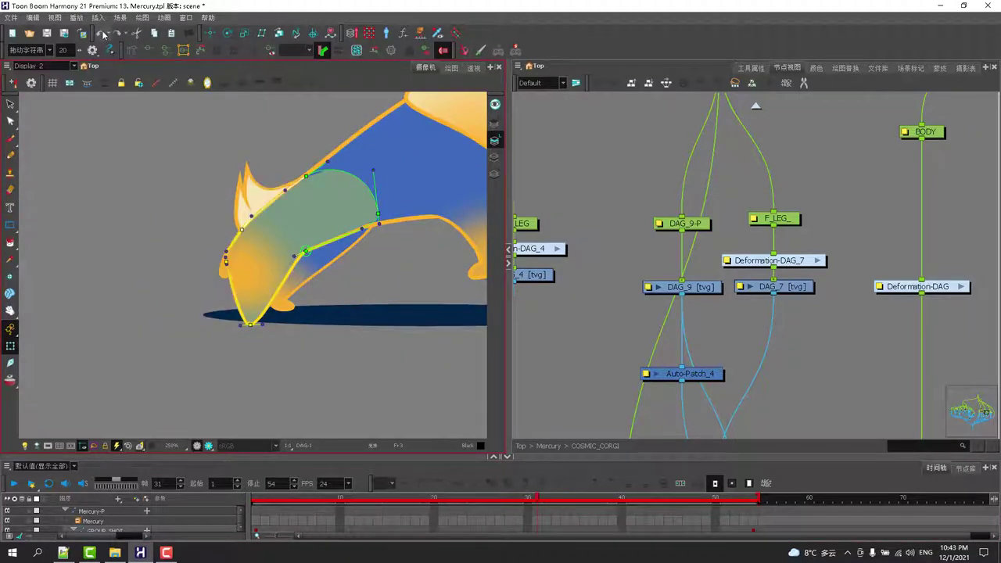
click(101, 33)
click(101, 33)
click(173, 83)
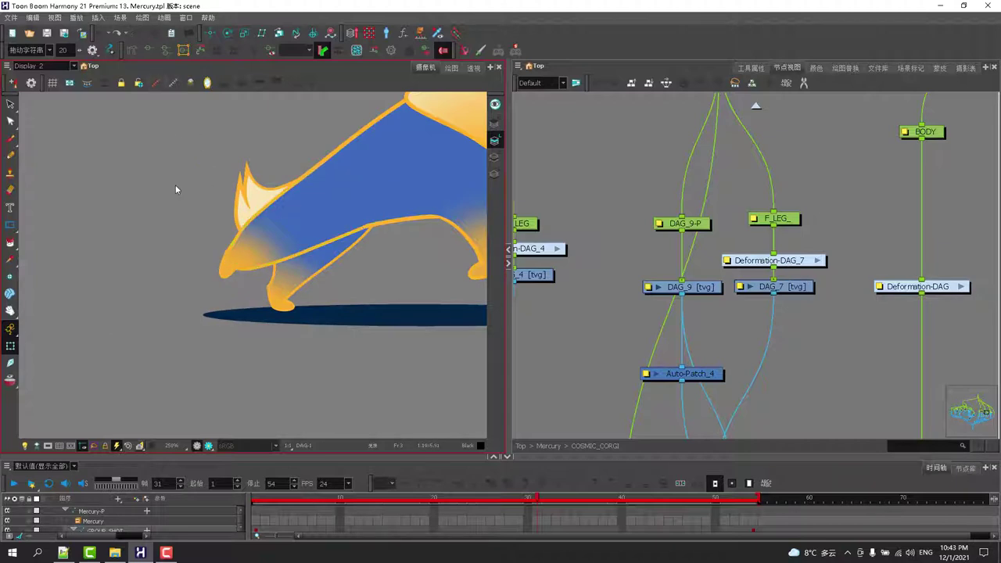
Step: Select the corgi's body drawing at frame 31 and show its deformation controls
drag(292, 288, 251, 309)
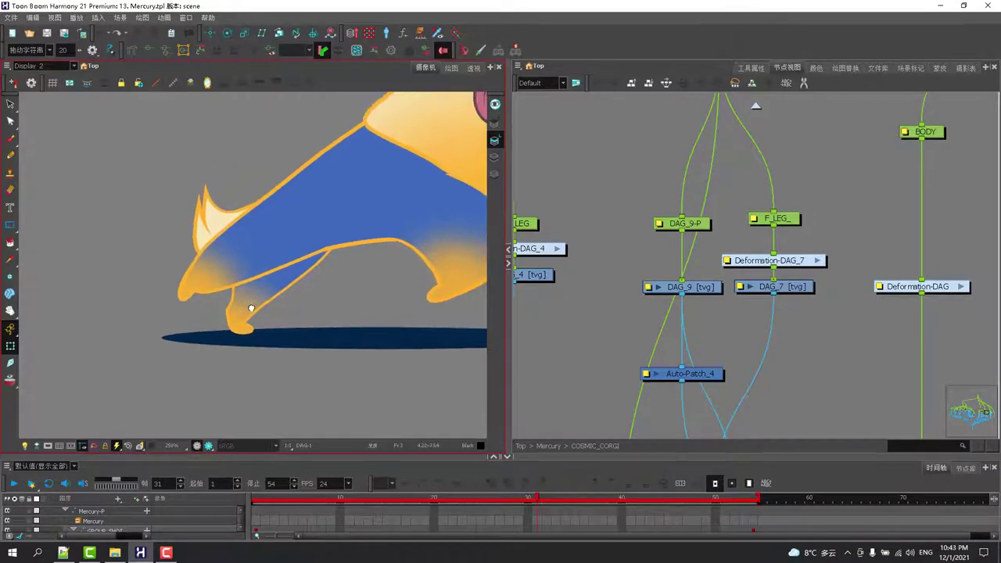
click(368, 211)
drag(342, 219, 218, 259)
click(148, 52)
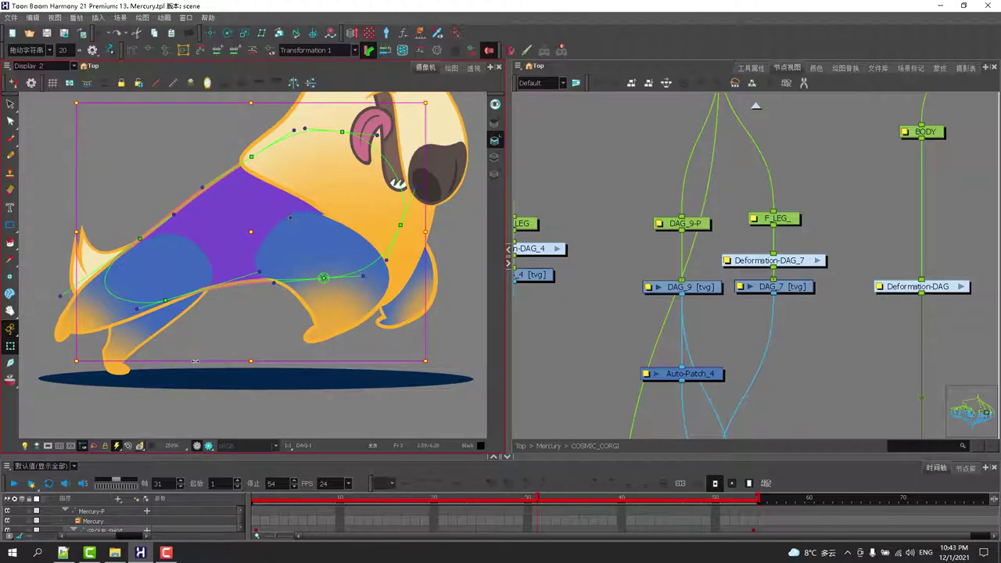
click(219, 414)
Step: Pull the body's belly deformation points down and outward past the legs and preview the shape in render view
click(324, 278)
drag(324, 278, 325, 305)
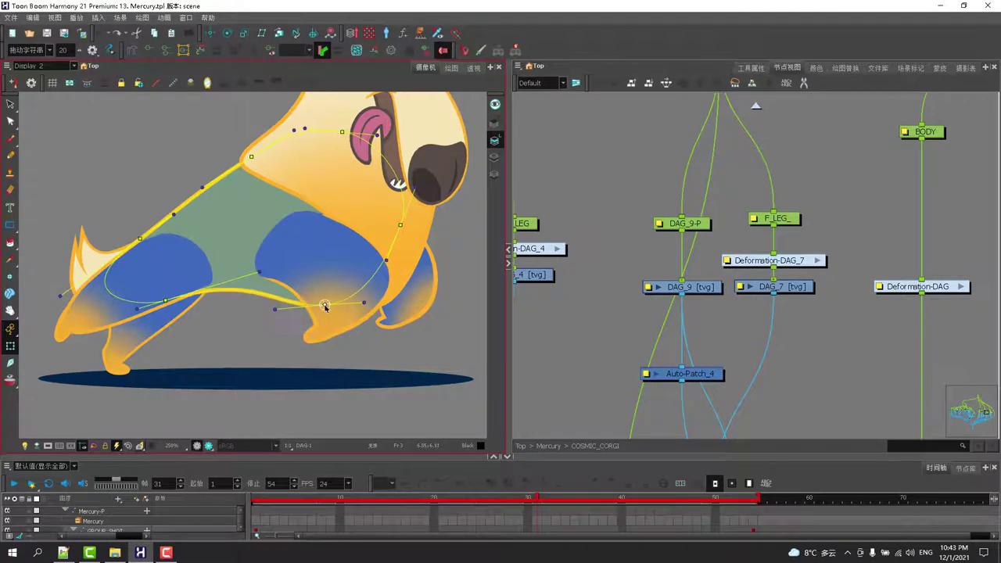
drag(167, 302, 181, 391)
drag(276, 324, 359, 238)
drag(326, 304, 447, 400)
click(209, 446)
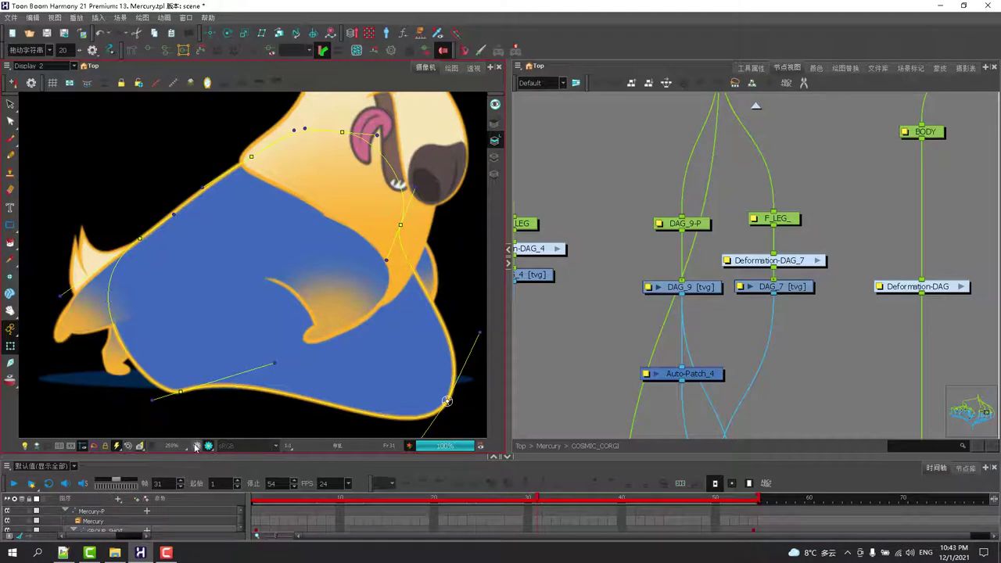
click(197, 446)
Step: Undo the belly deformation point moves on the corgi's body
click(101, 34)
click(101, 35)
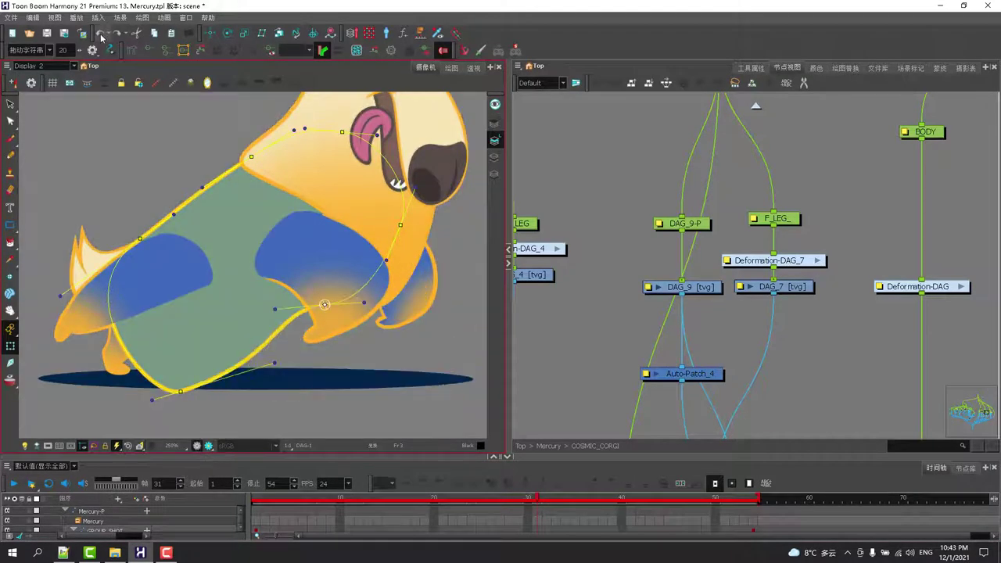
click(101, 35)
click(101, 34)
Step: Bring the whole corgi into view and go to frame 18 to examine the body's deformation pose
key(shift+m)
scroll(400, 250, up, 3)
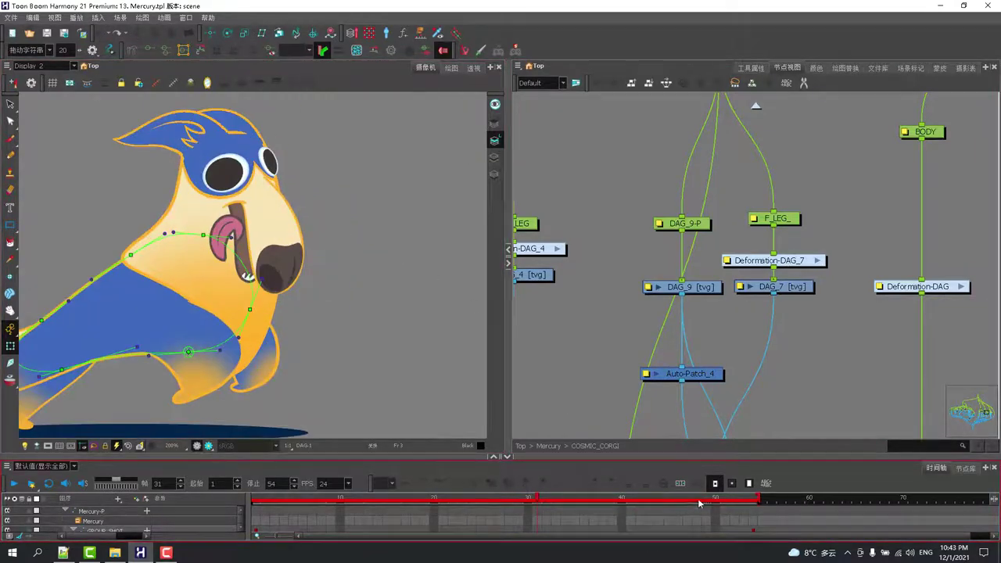
drag(557, 499, 415, 462)
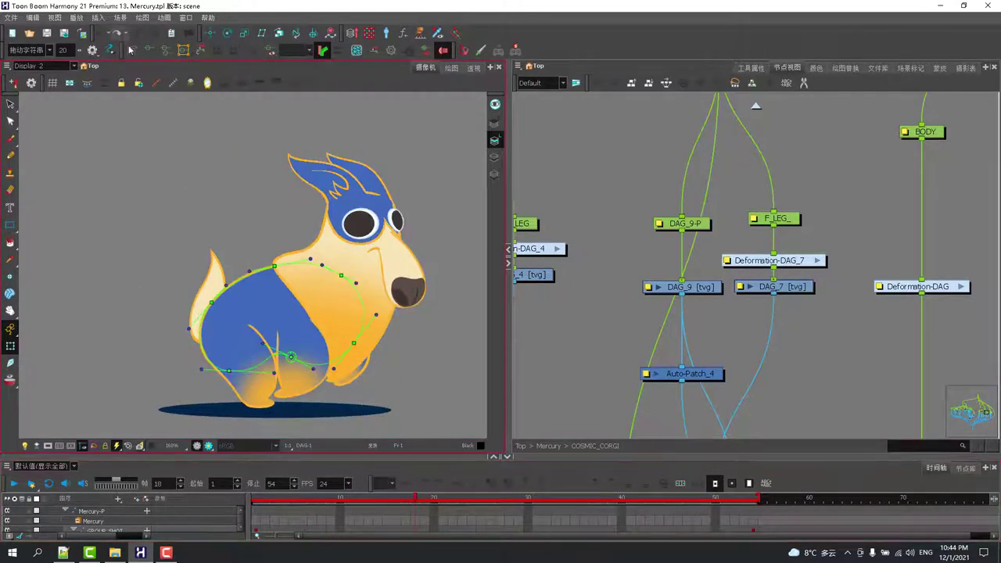
Step: Show the corgi snout's deformation controls at frame 18, try pulling a deformation point, and undo the move
click(393, 246)
drag(393, 246, 225, 179)
click(149, 50)
click(310, 212)
drag(243, 237, 288, 204)
click(98, 34)
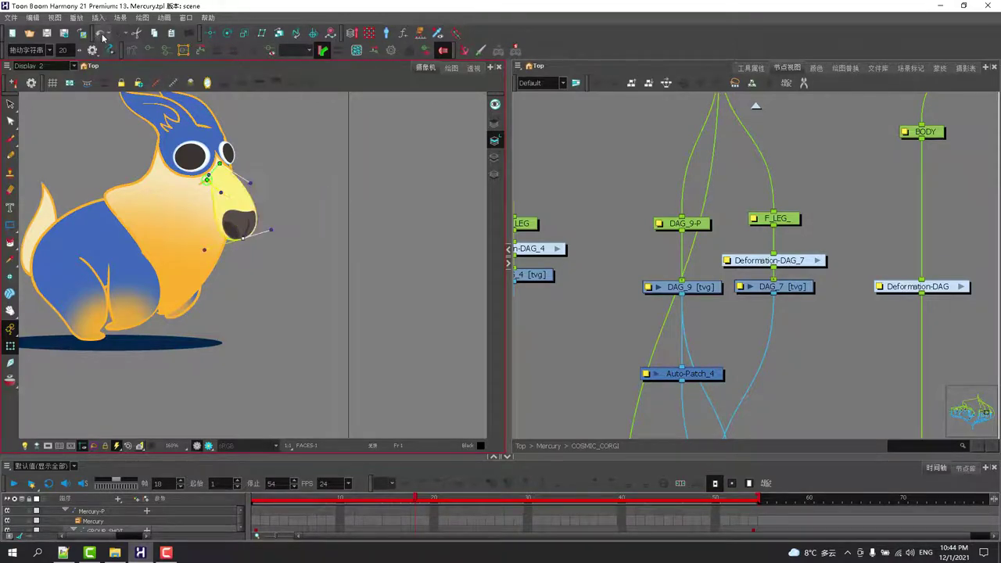
Step: Select the corgi's nose and nostril drawings and compare the nose's shape at frames 18, 25 and 27
click(239, 216)
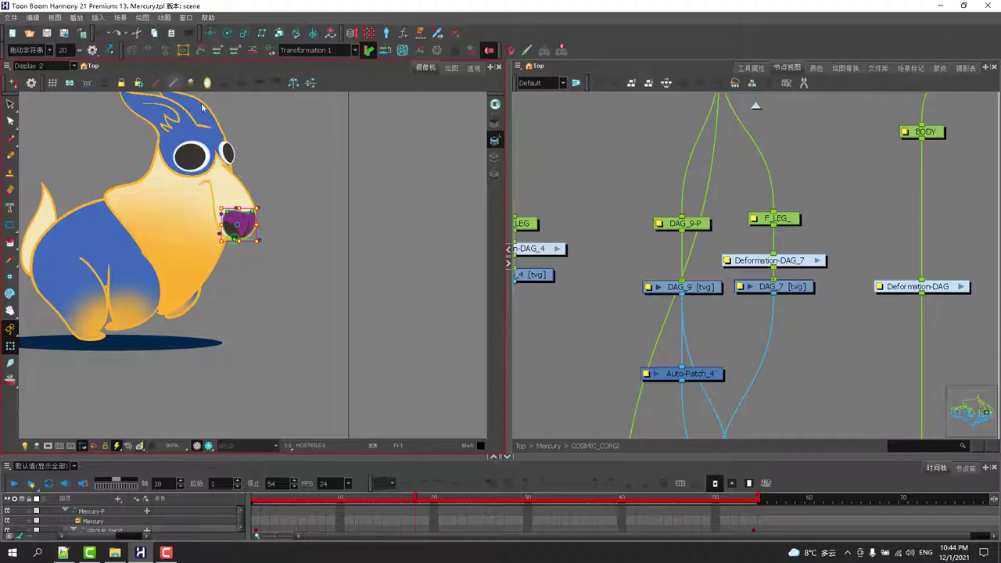
scroll(235, 223, up, 2)
drag(416, 499, 479, 472)
click(211, 307)
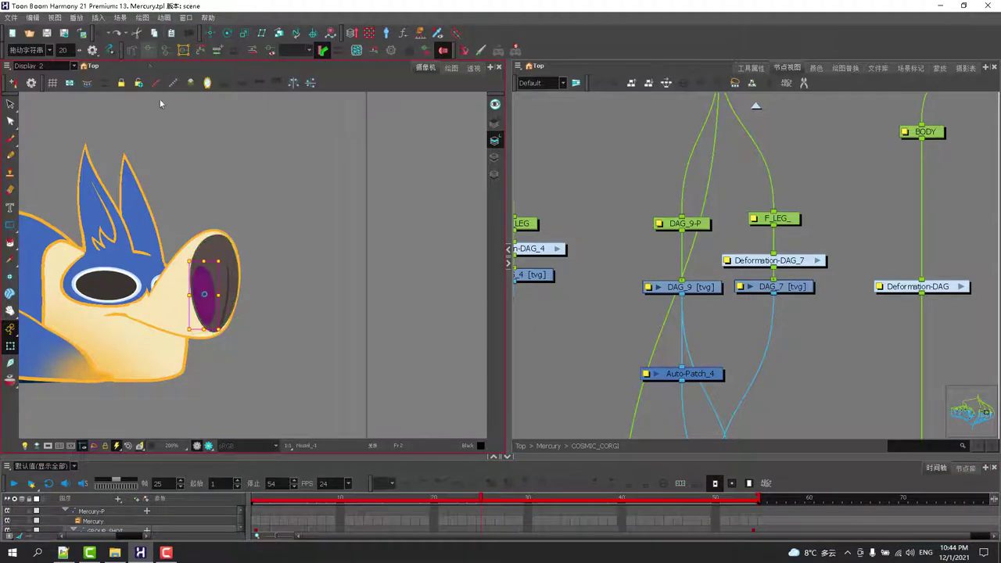
drag(500, 496, 481, 496)
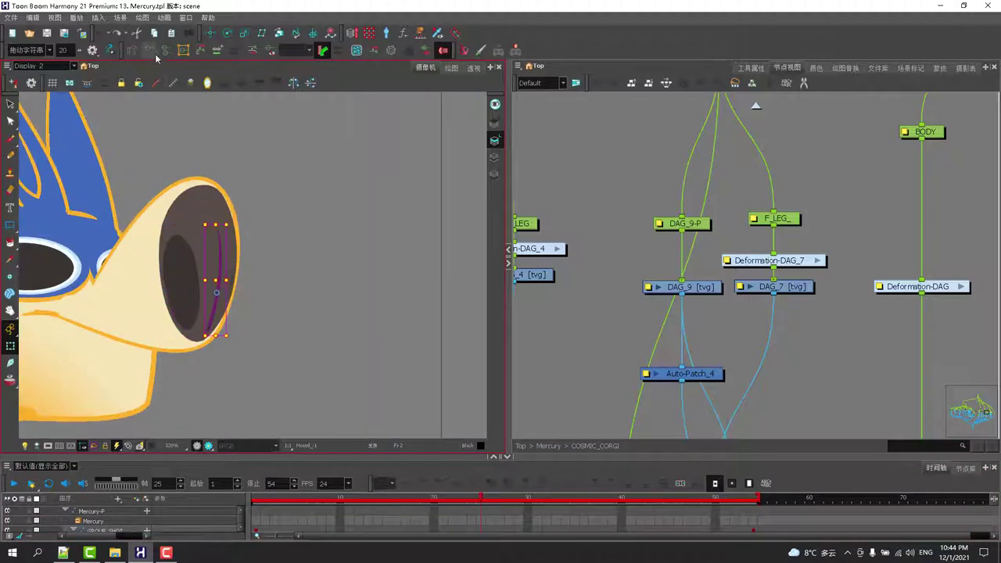
scroll(231, 223, up, 1)
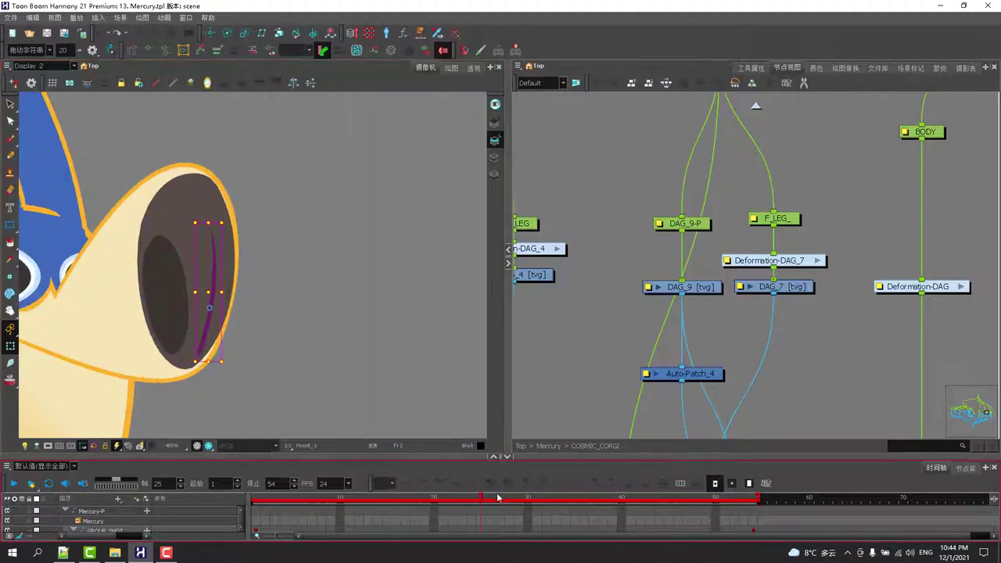
click(502, 497)
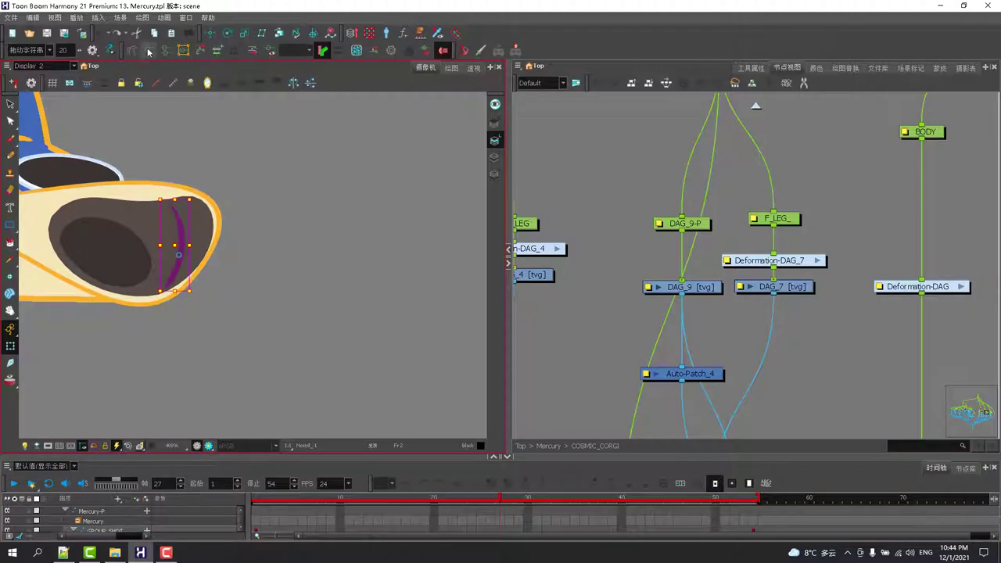
Step: Locate the selected nostril drawing in the node network and show the controls of Deformation-NOSTRILS
click(667, 85)
click(775, 228)
click(776, 272)
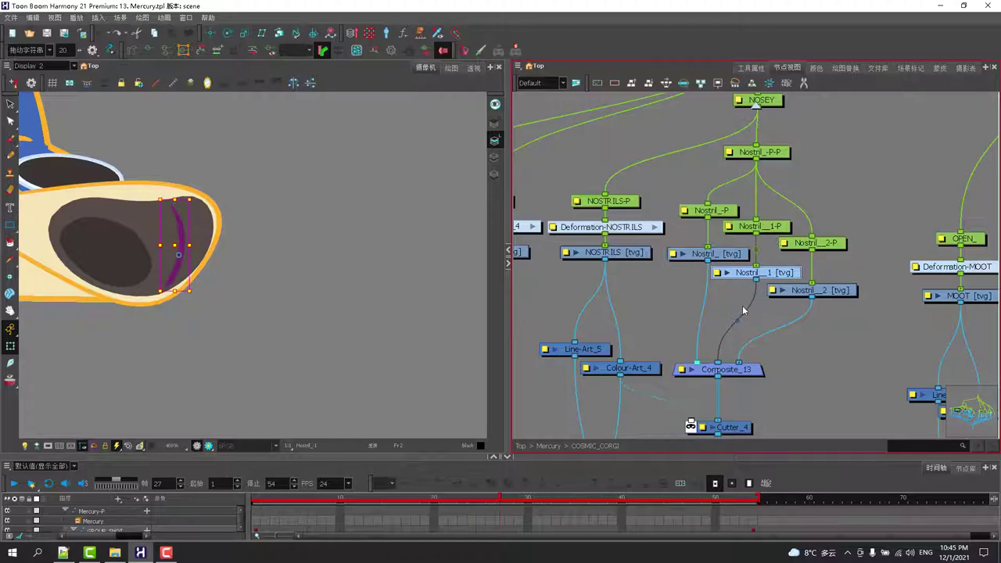
click(629, 202)
click(633, 227)
scroll(630, 221, down, 3)
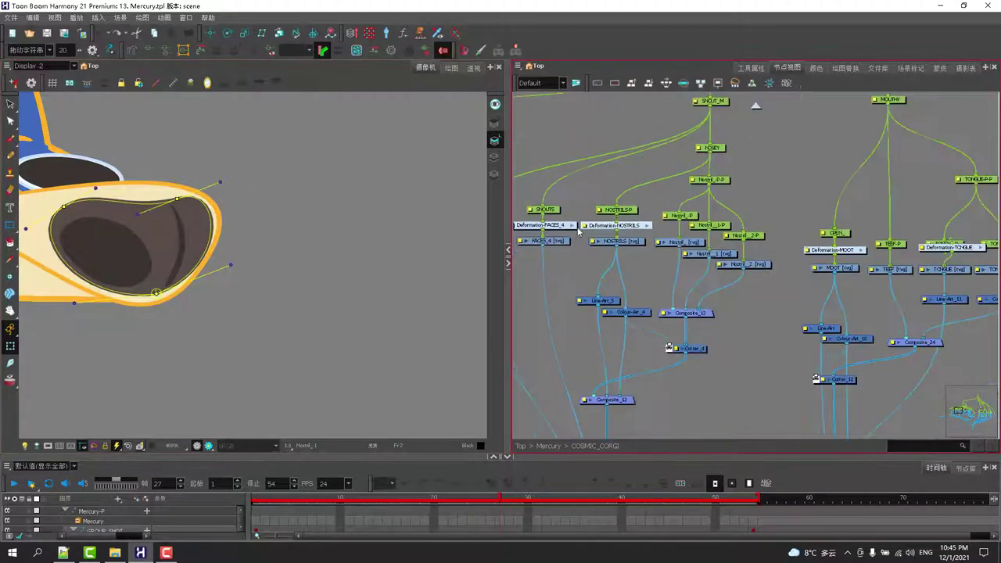
Step: Show the controls of the snout's Deformation-FACES_4 node to examine its curve at frame 27
drag(629, 221, 741, 217)
click(655, 224)
click(663, 228)
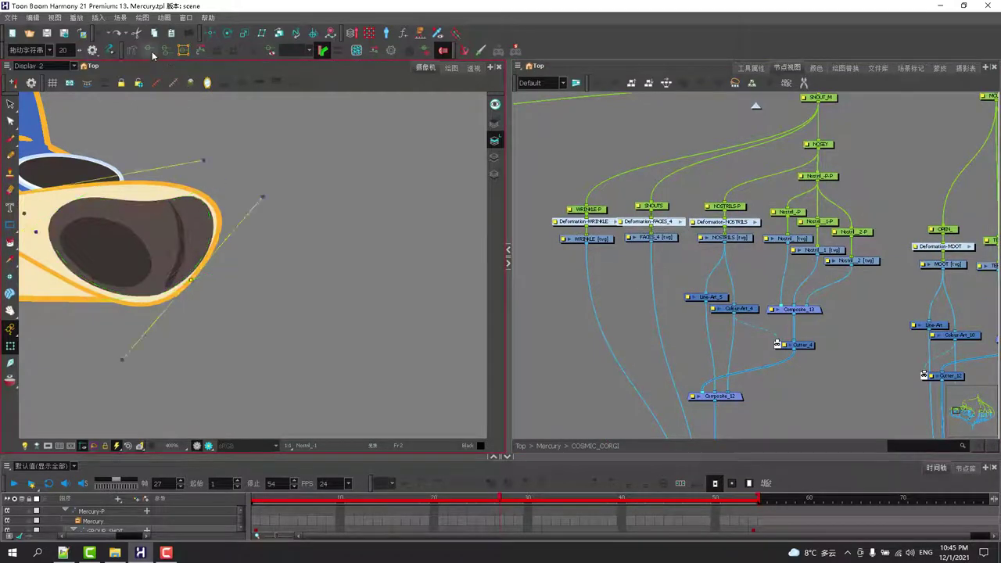
Step: Select the corgi's near pupil, check it for deformation controls, and bring the whole pose back into view
scroll(239, 158, down, 2)
drag(282, 156, 386, 166)
click(260, 178)
scroll(274, 188, up, 2)
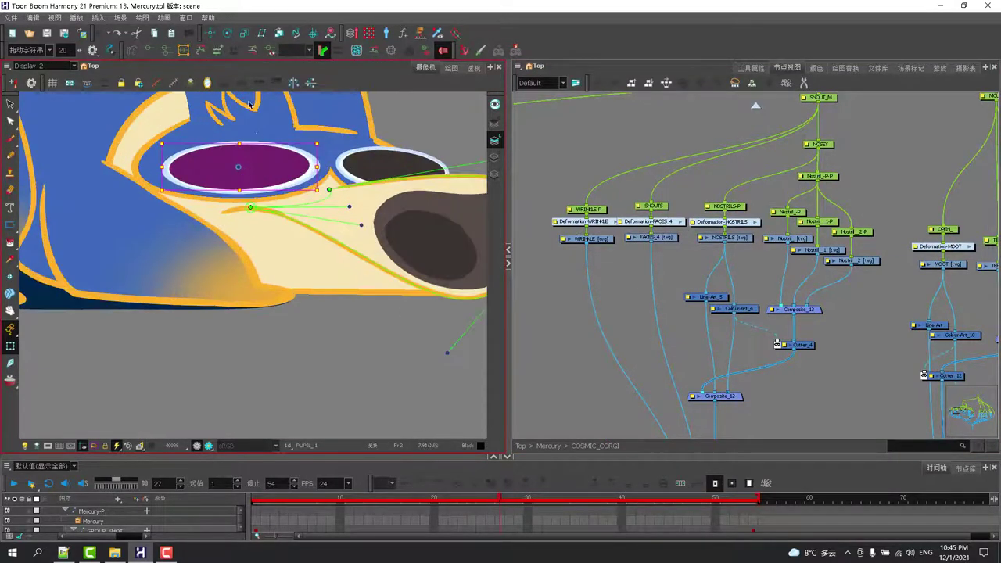
click(151, 50)
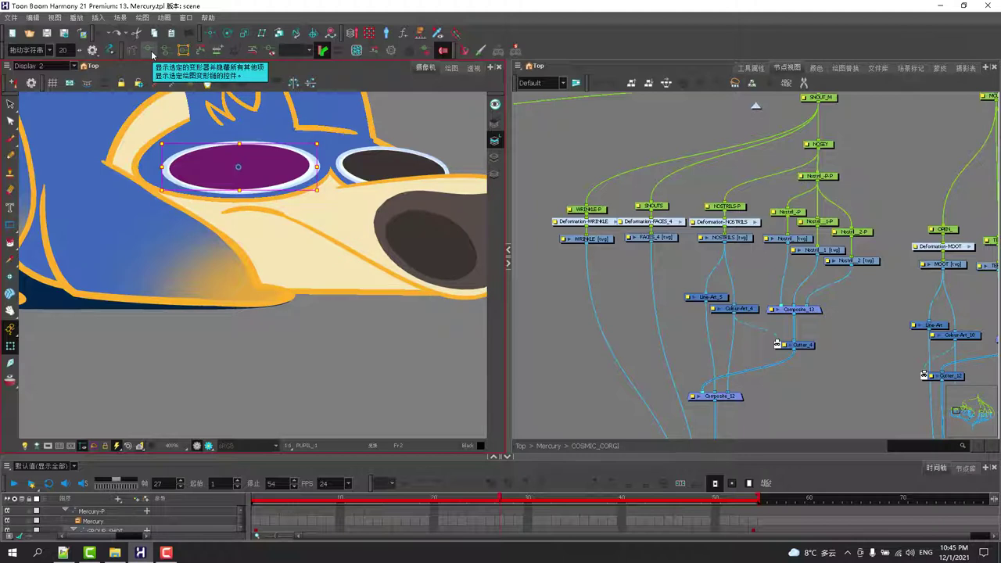
click(734, 209)
click(540, 225)
scroll(334, 190, down, 3)
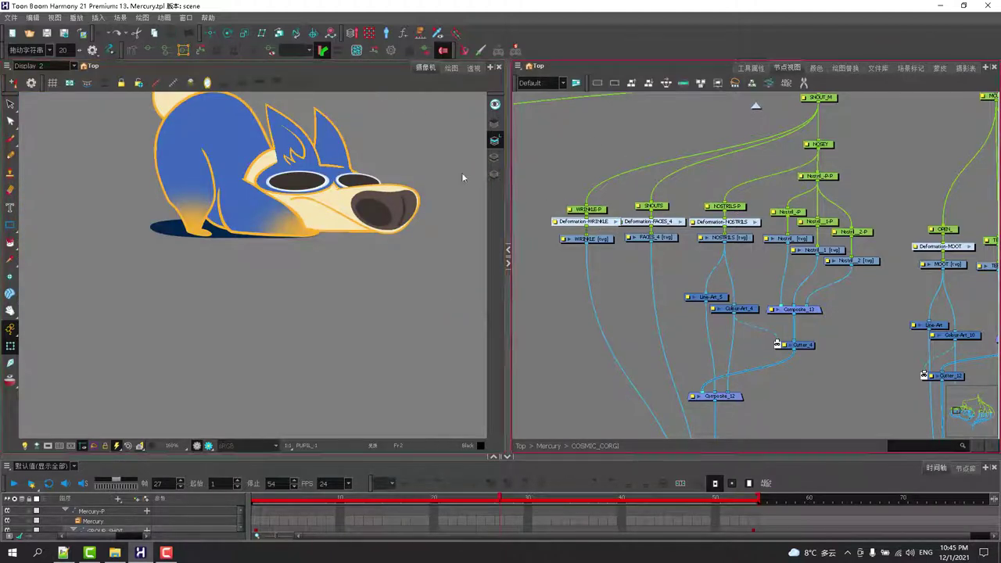
Step: Go to frame 18, try pulling the end deformation point of the snout's wrinkle line, and undo the move
drag(405, 497, 420, 492)
drag(364, 279, 269, 377)
scroll(368, 155, up, 2)
scroll(368, 154, up, 3)
drag(255, 209, 222, 220)
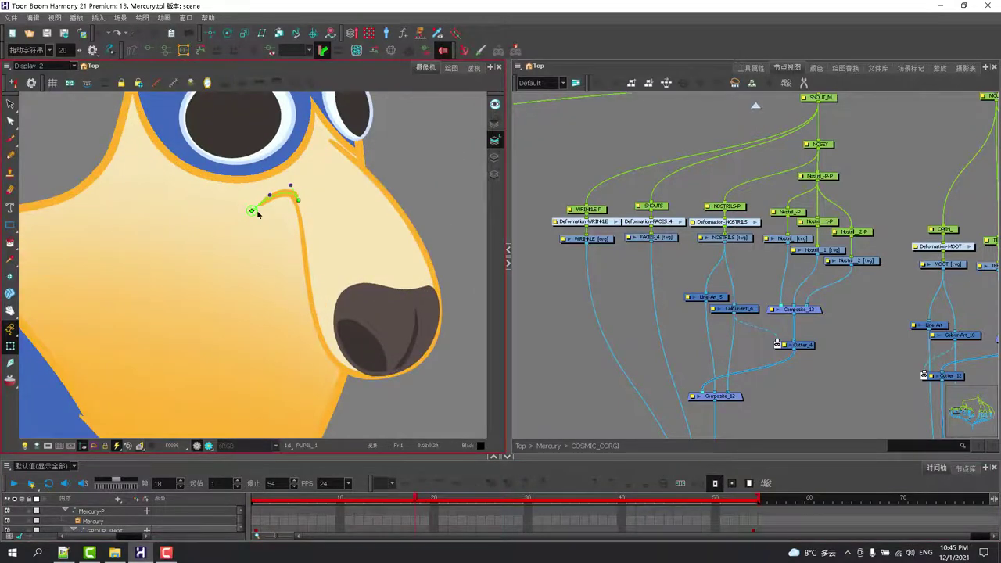
click(101, 34)
Step: Show the near ear's deformation controls at frame 25, try pulling its base point outward over the far ear, and undo the move
scroll(277, 223, down, 3)
click(457, 499)
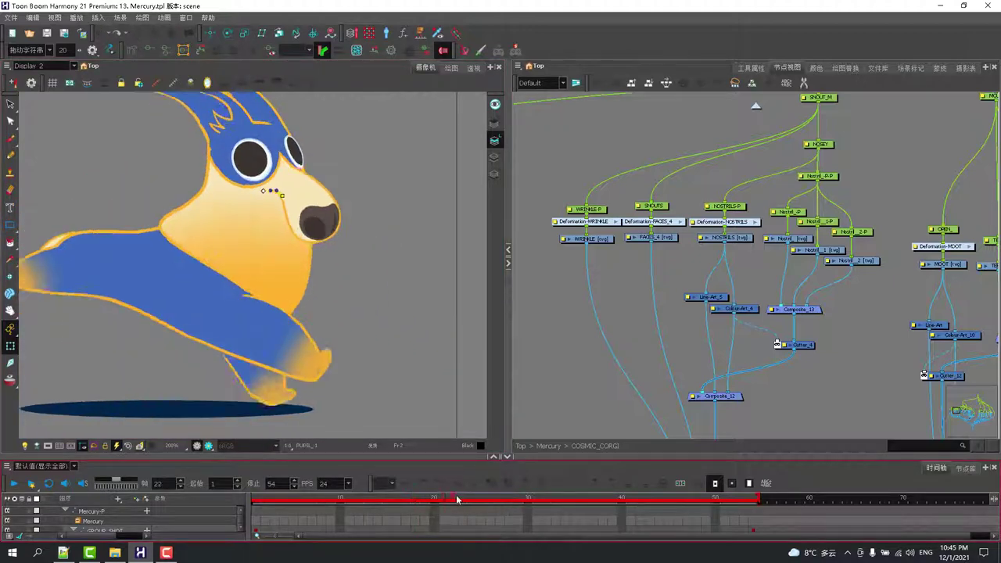
drag(458, 499, 481, 499)
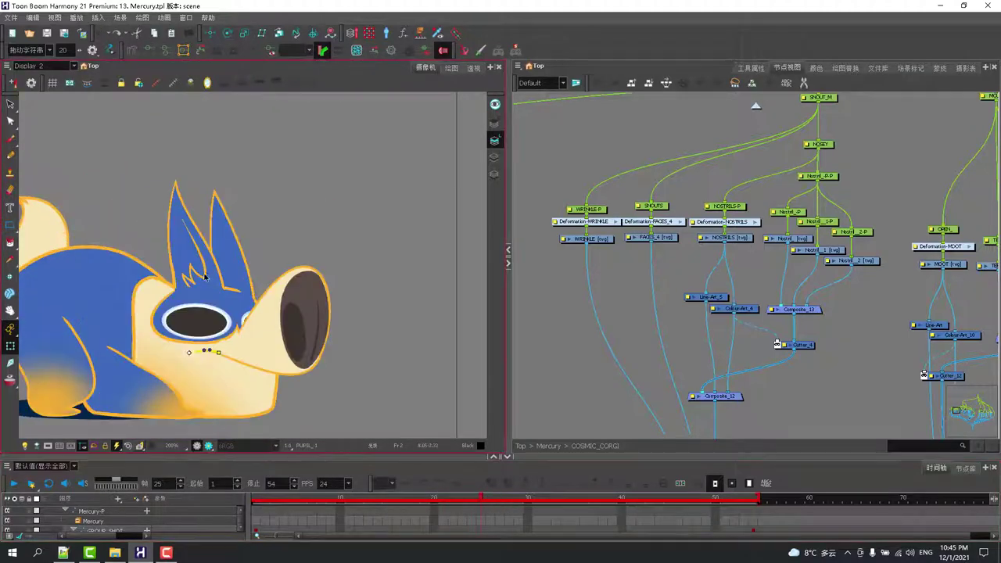
scroll(207, 276, up, 2)
click(226, 275)
click(149, 50)
click(120, 138)
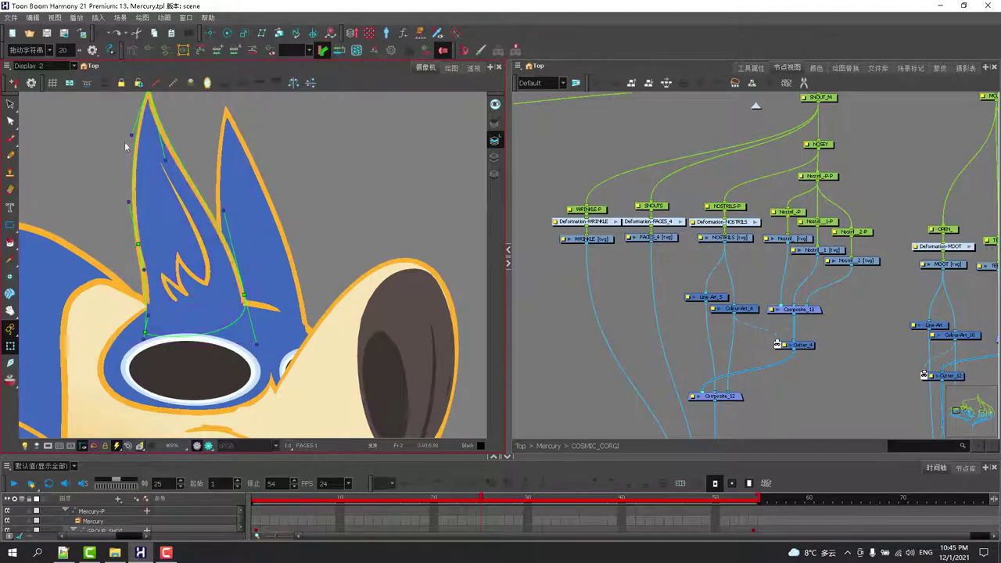
mouse_move(245, 296)
mouse_down()
mouse_move(302, 287)
mouse_move(250, 292)
mouse_move(255, 283)
mouse_move(323, 283)
mouse_up()
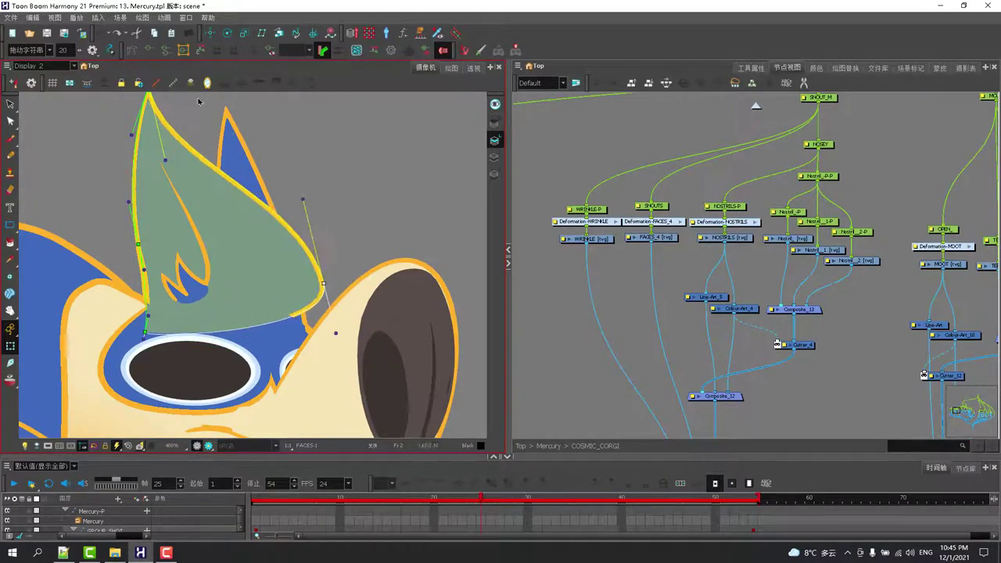
click(101, 34)
Step: Show the deformation controls of the near ear's inner line and select the ear's fur tuft to examine how they deform
scroll(87, 162, down, 1)
drag(86, 162, 278, 216)
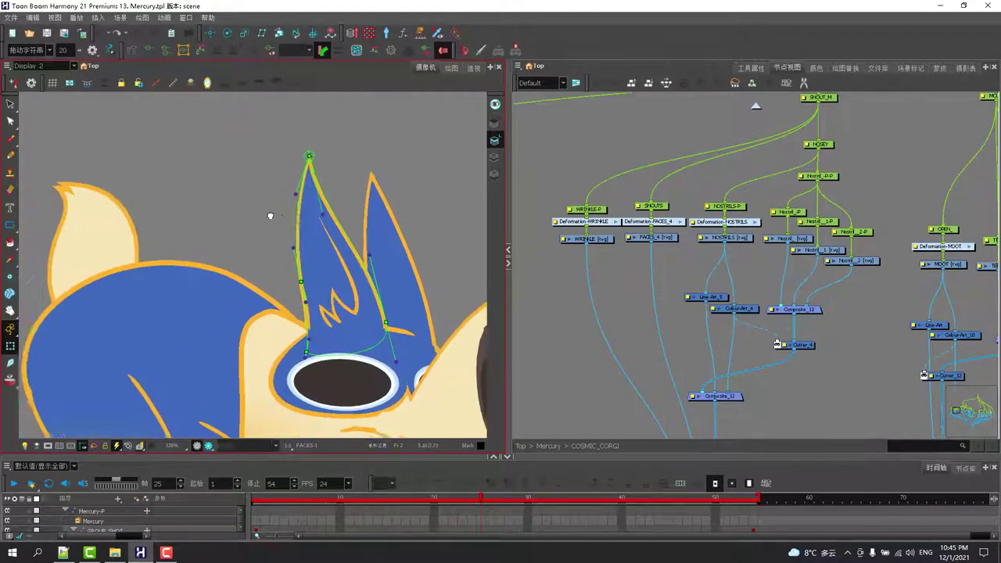
scroll(355, 269, up, 1)
click(364, 273)
click(149, 50)
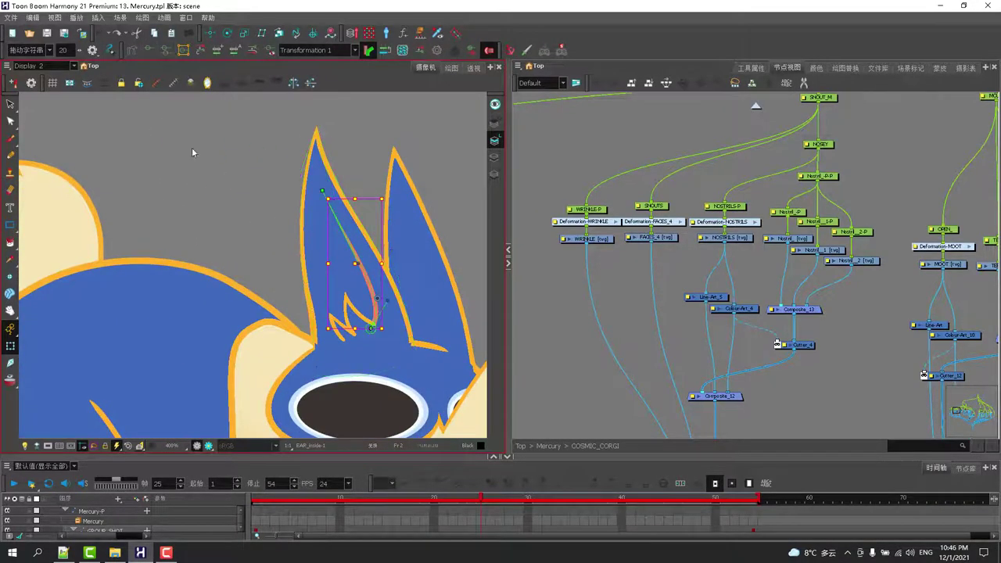
scroll(219, 211, up, 1)
scroll(219, 209, down, 3)
click(331, 291)
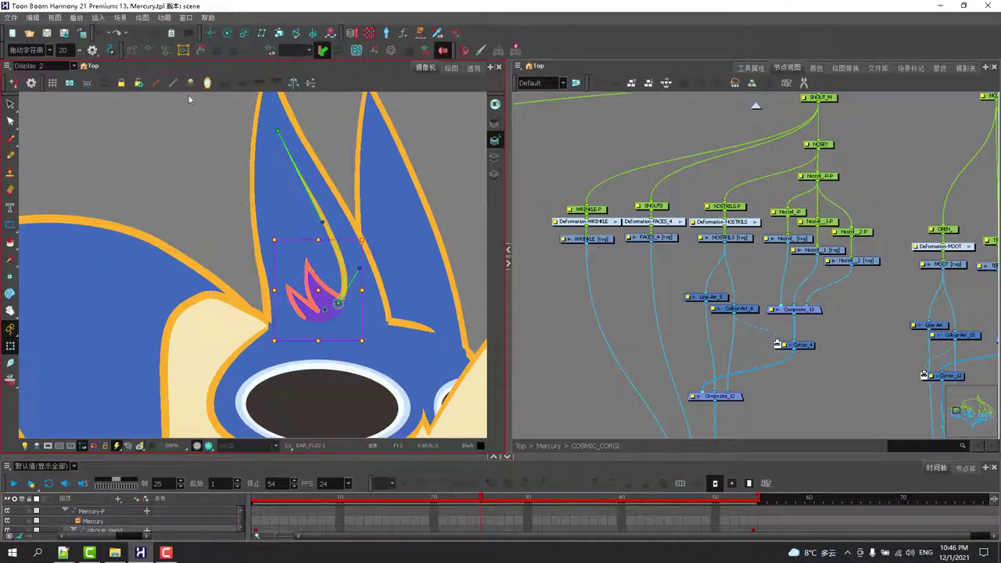
click(333, 240)
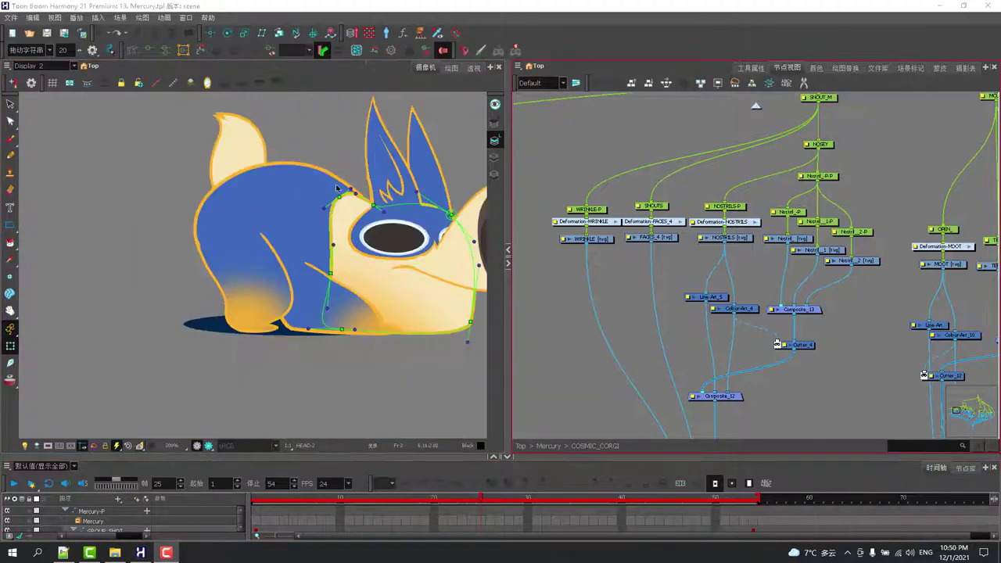
Step: Select the outer tail drawing at frame 25, try moving its upper deformation handle, and undo the change
click(108, 175)
scroll(102, 131, up, 2)
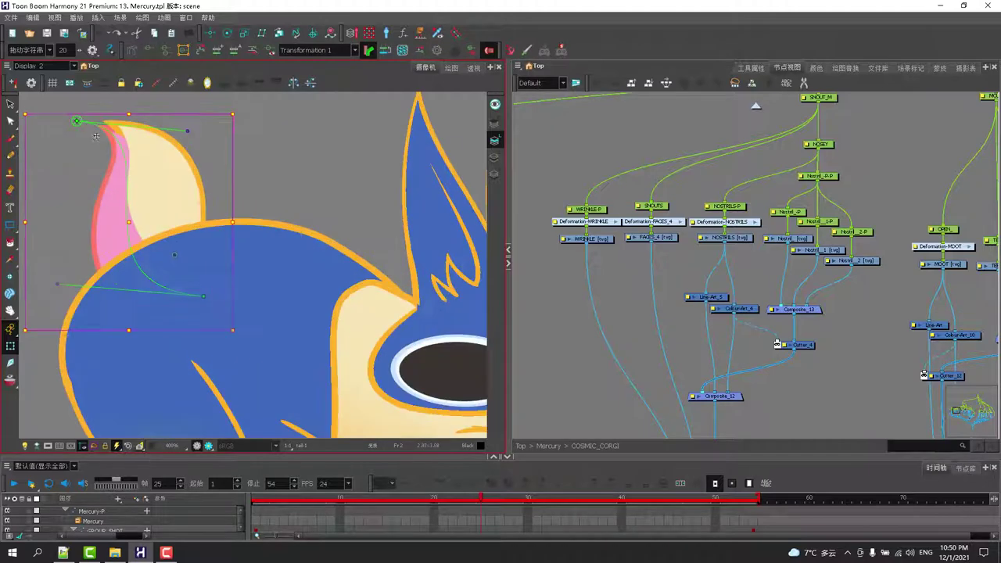
drag(527, 499, 483, 498)
click(287, 187)
mouse_move(187, 130)
mouse_down()
mouse_move(148, 158)
mouse_move(42, 193)
mouse_move(192, 146)
mouse_up()
click(102, 37)
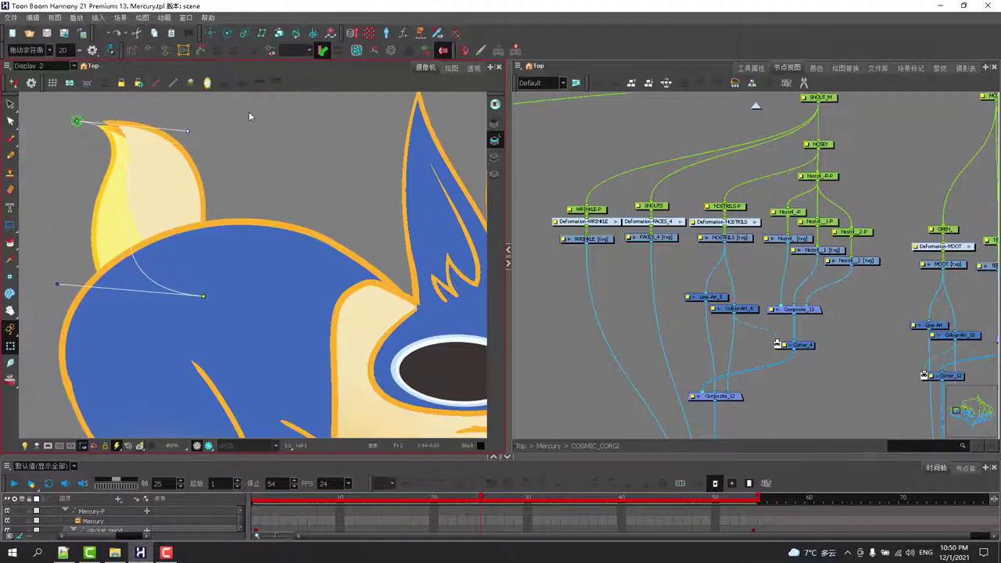
Step: Show the other tail drawing's deformation controls, try bending it down by its upper handle, and undo the changes
click(168, 156)
click(150, 51)
click(191, 132)
drag(179, 137, 109, 227)
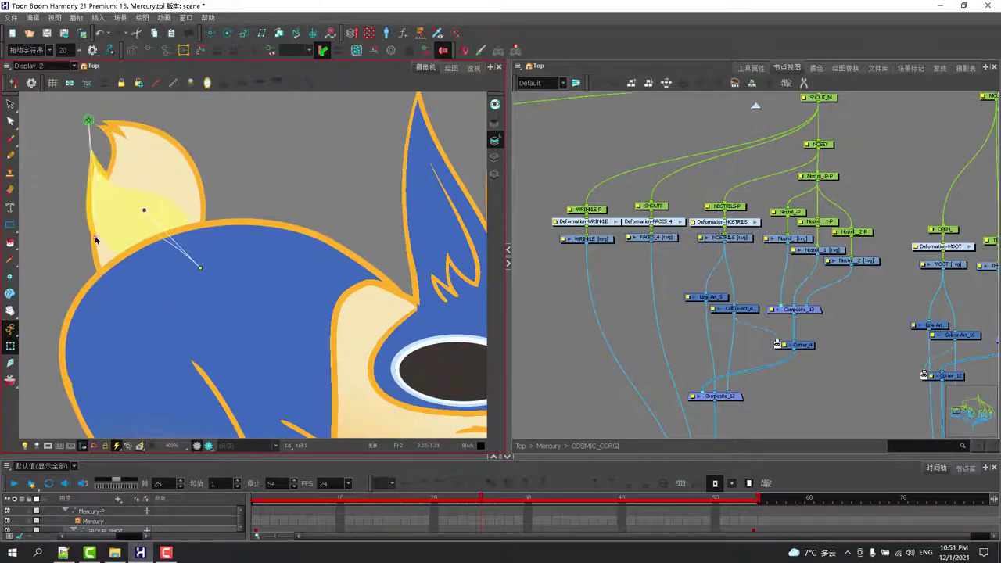
click(100, 32)
click(99, 33)
click(99, 33)
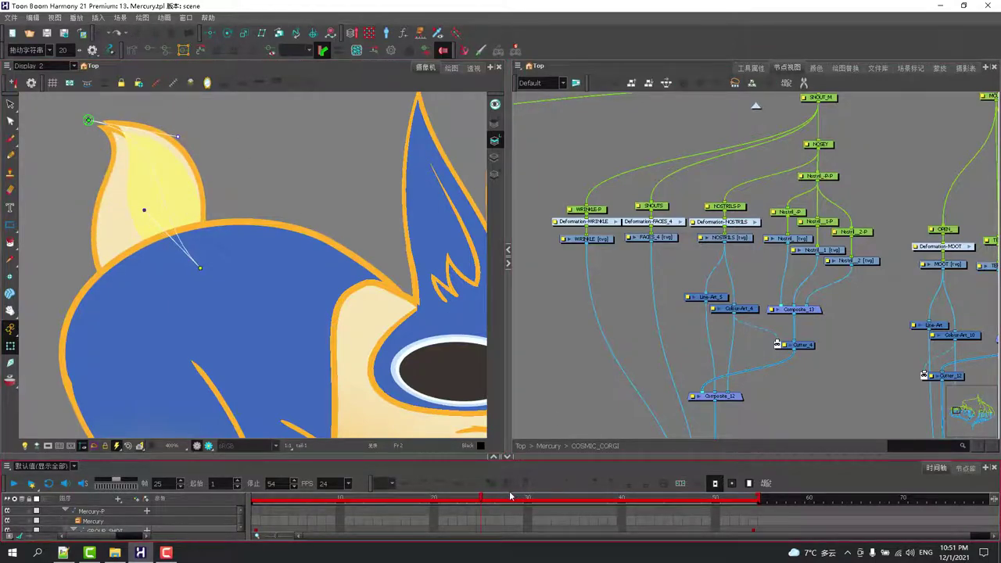
Step: Go to frame 27, try pulling the tip deformation points of both tail drawings outward, and undo the moves
drag(480, 499, 500, 493)
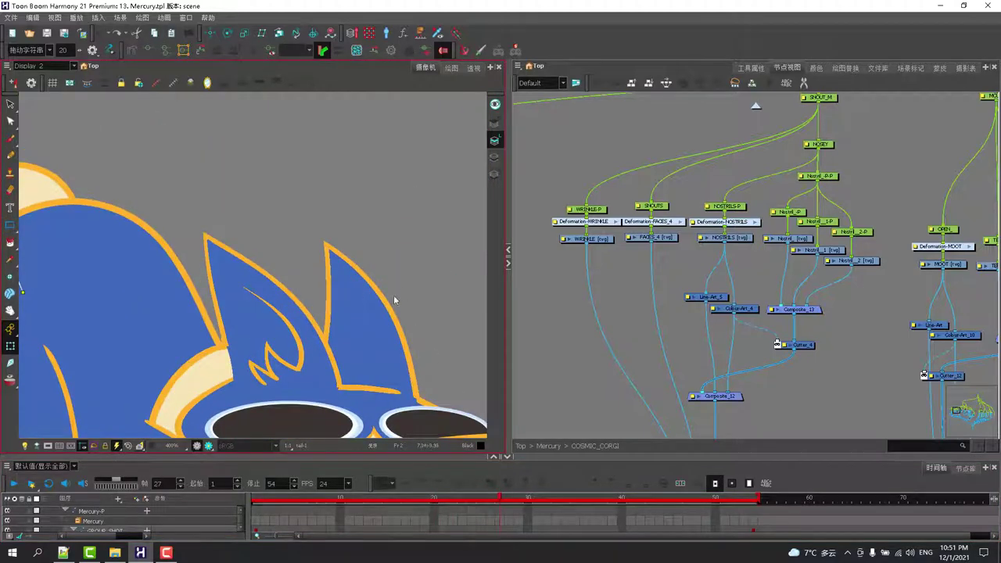
drag(225, 254, 486, 253)
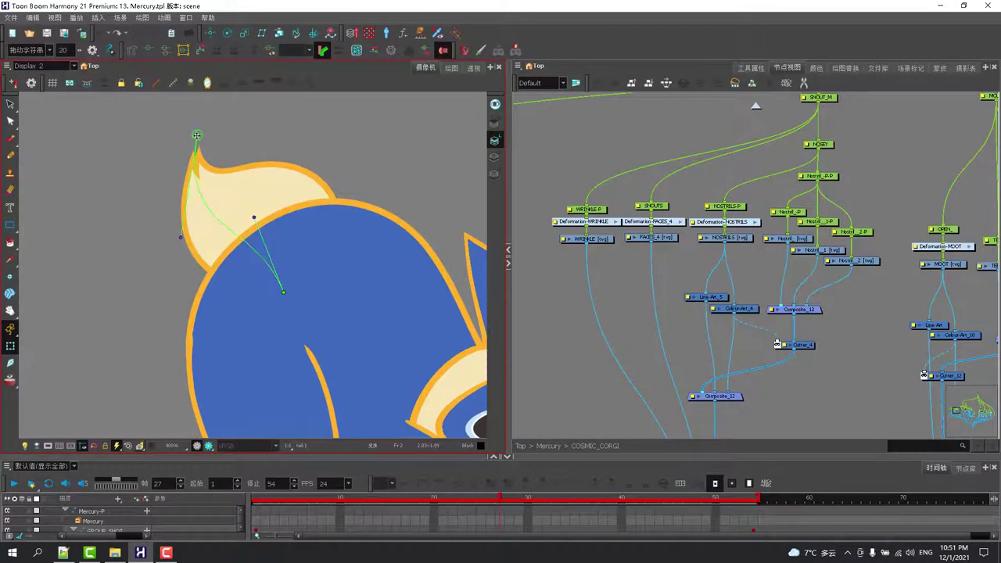
drag(197, 135, 136, 146)
click(215, 185)
click(150, 49)
click(128, 118)
drag(203, 123, 149, 145)
drag(176, 139, 134, 138)
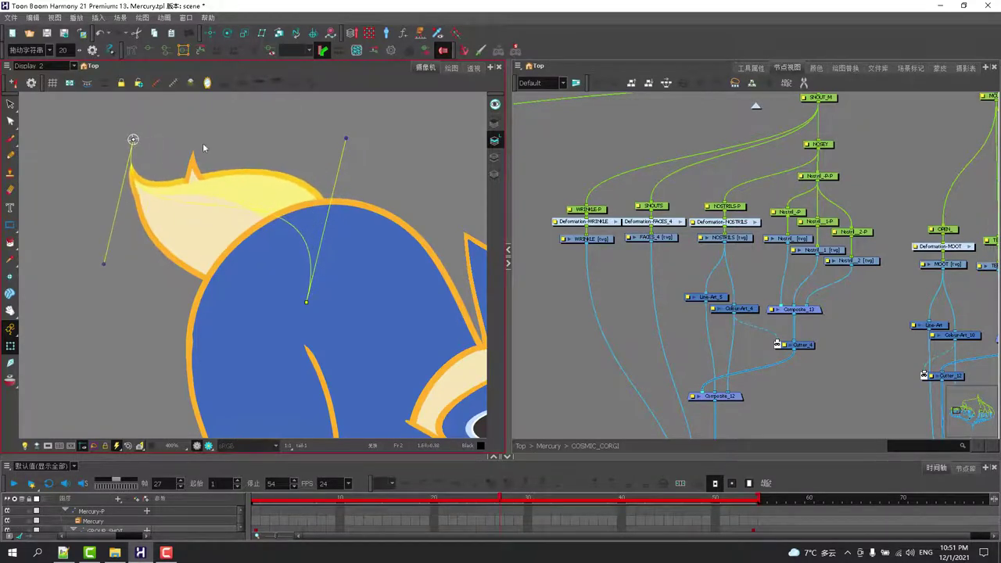
click(100, 35)
Step: Show the corgi body's deformation controls at frame 27 and go to frame 46 to examine the stretched pose
scroll(102, 258, down, 2)
click(247, 256)
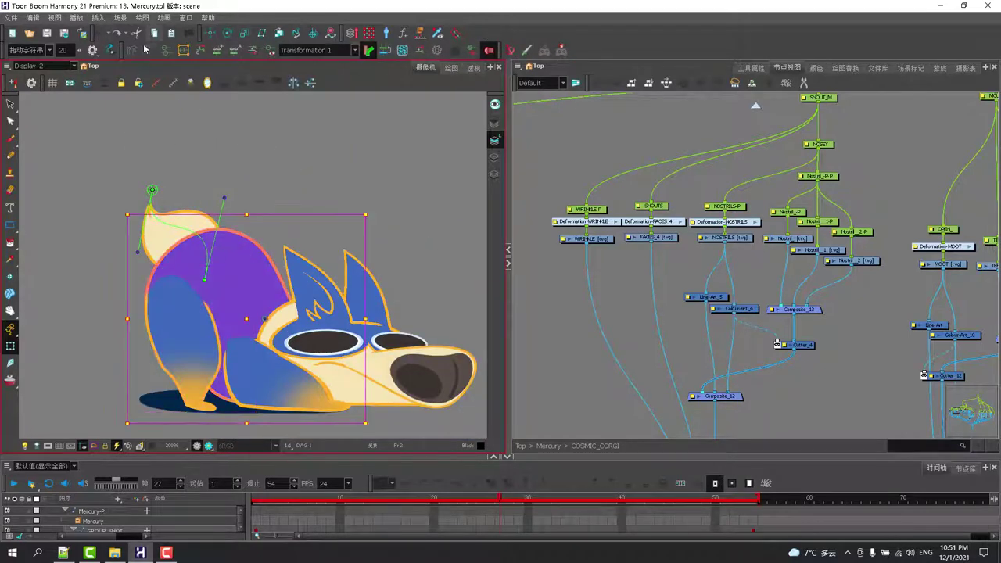
click(146, 49)
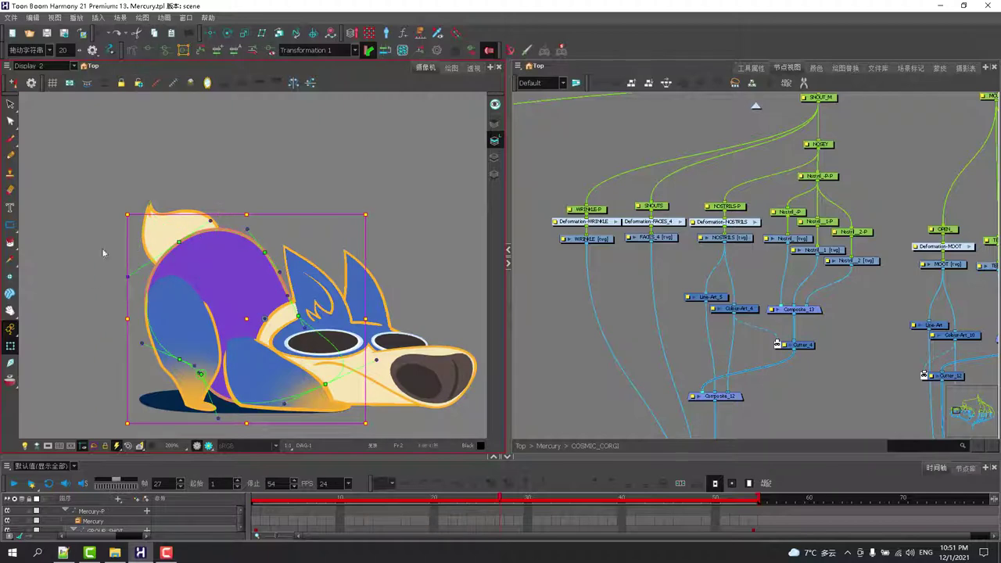
drag(519, 500, 675, 461)
drag(288, 202, 87, 305)
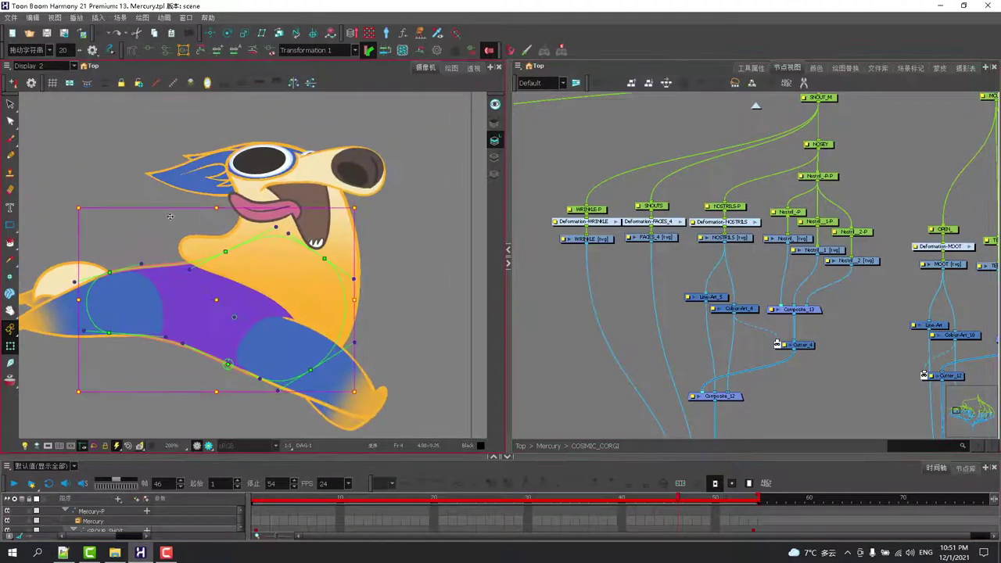
Step: Select the neck's glow drawing, go to frame 38, locate it in the node network, and show the Deformation-HEAD controls
click(315, 285)
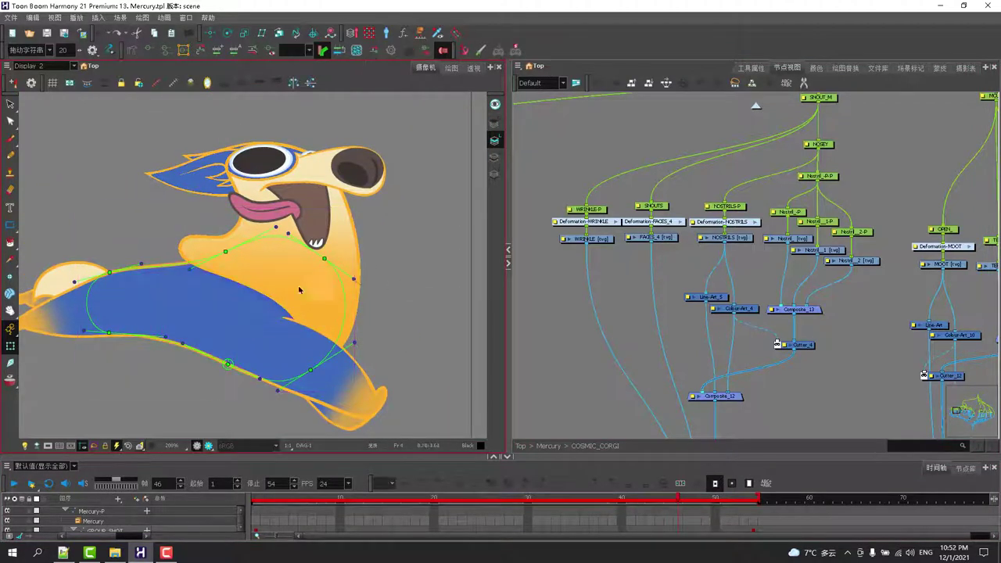
click(149, 51)
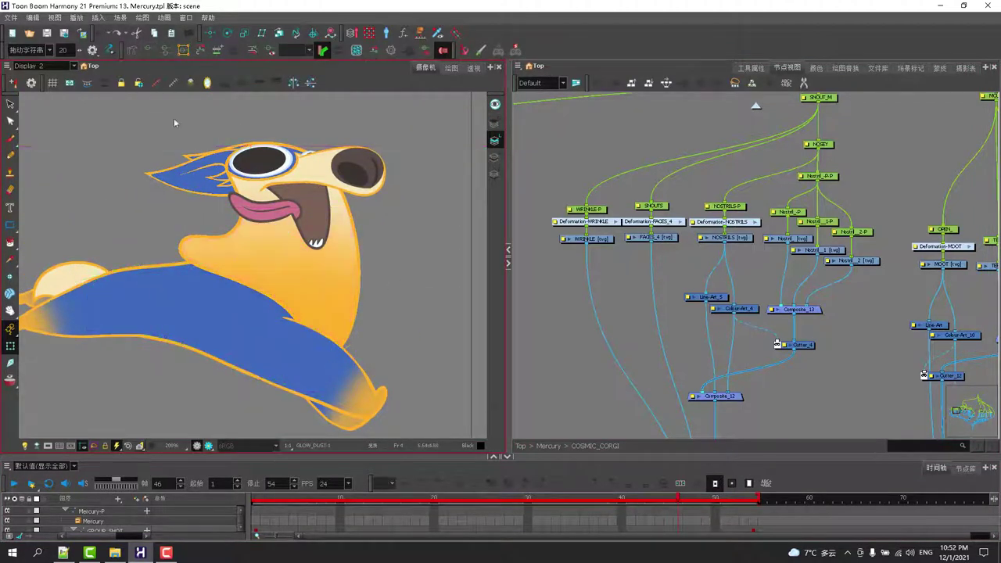
mouse_move(662, 499)
mouse_down()
mouse_move(561, 484)
mouse_move(605, 475)
mouse_up()
click(684, 84)
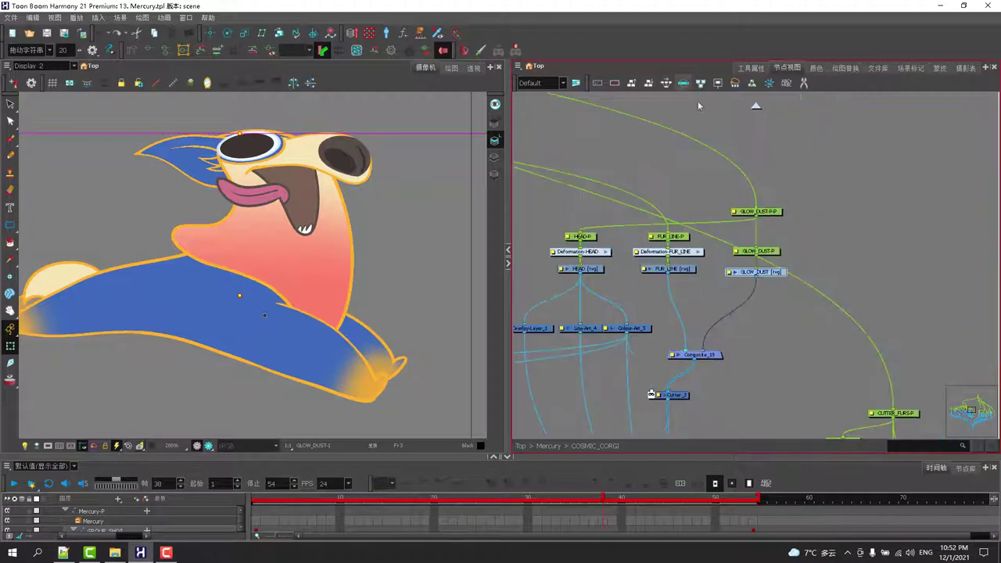
scroll(766, 291, up, 1)
click(567, 252)
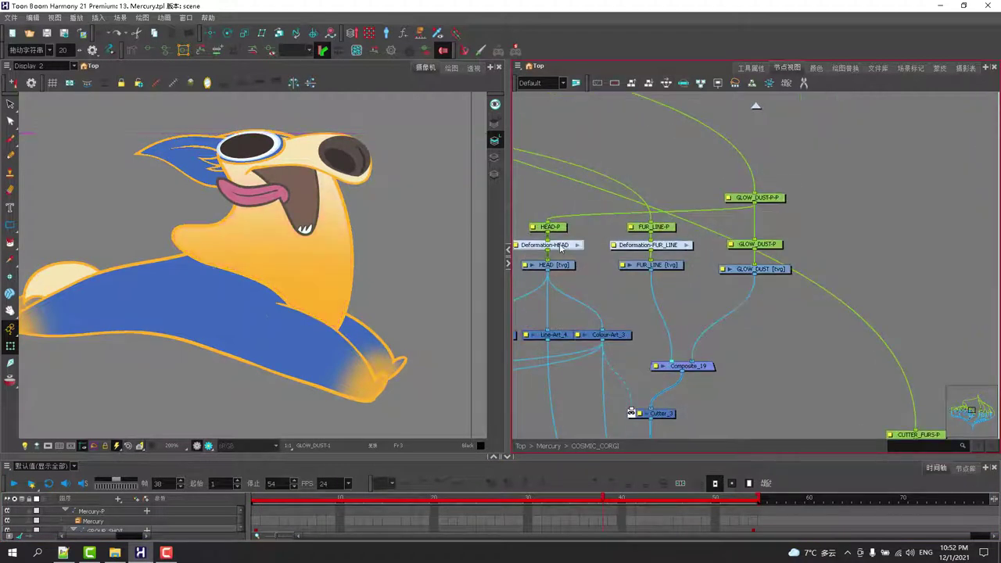
click(157, 53)
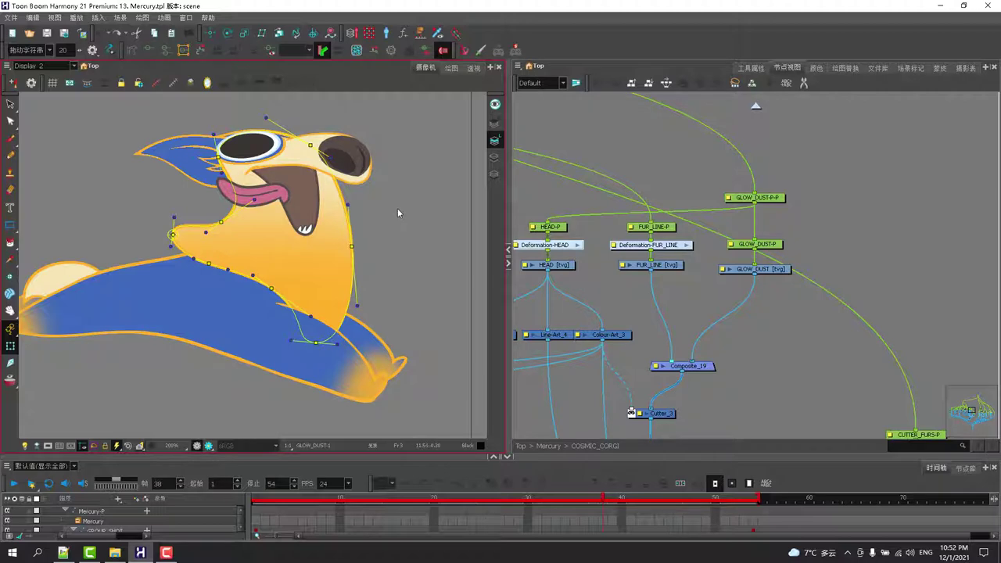
Step: Go to frame 43 and try pulling the head's chest, neck and back deformation points far outward
click(590, 501)
mouse_move(590, 503)
mouse_down()
mouse_move(549, 500)
mouse_move(648, 475)
mouse_move(705, 445)
mouse_move(646, 458)
mouse_up()
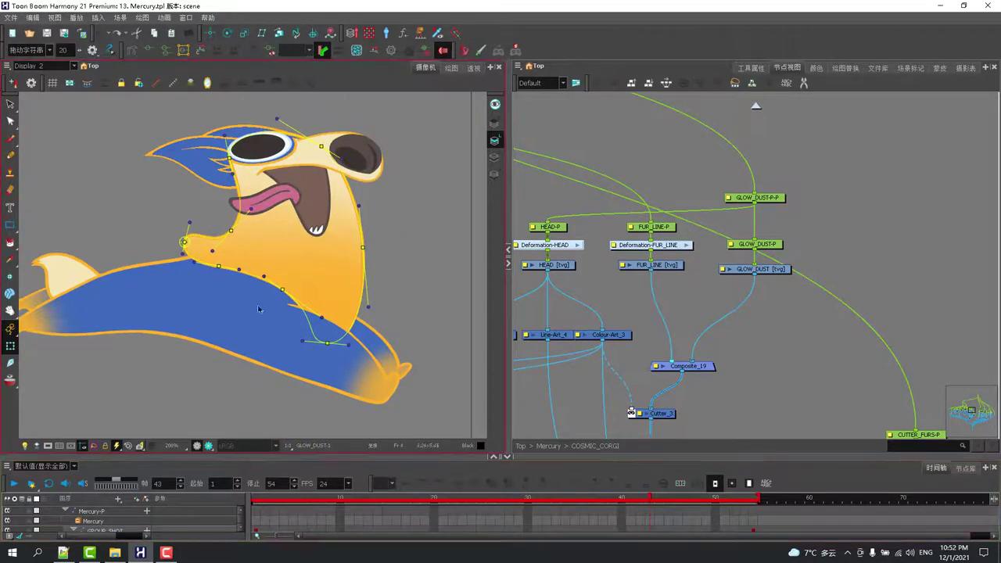
drag(282, 289, 163, 396)
drag(217, 264, 50, 336)
drag(326, 342, 399, 429)
drag(183, 242, 39, 180)
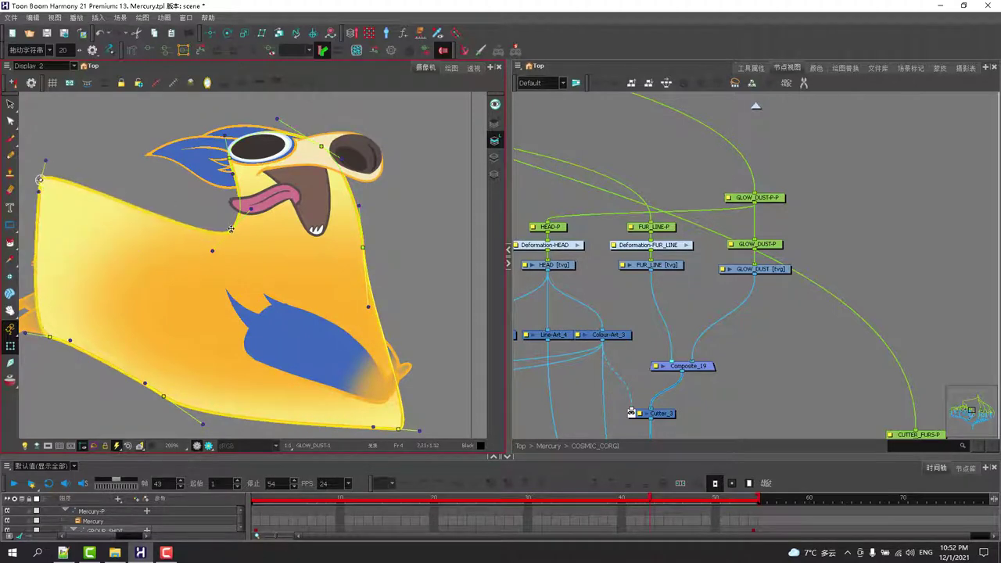
drag(231, 228, 82, 75)
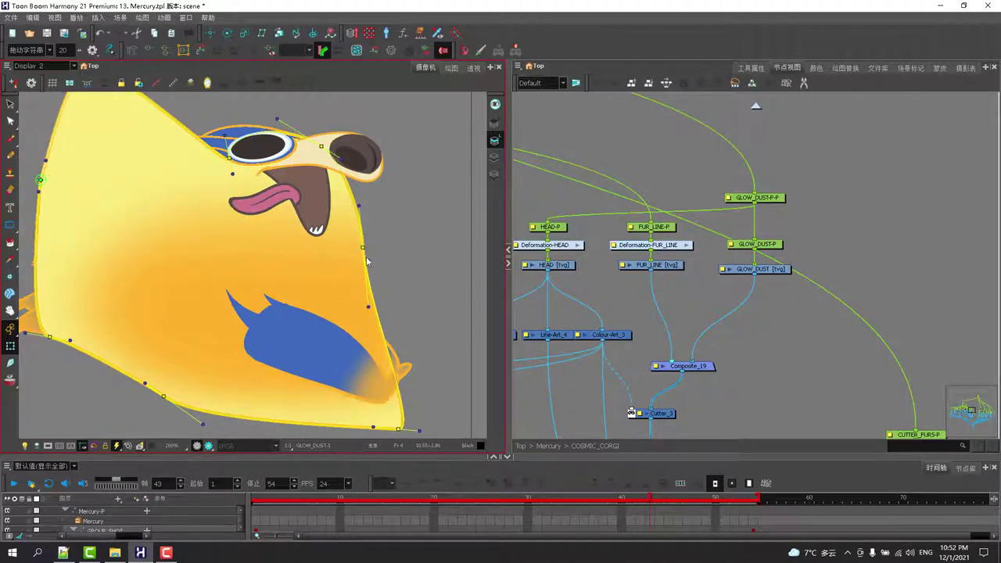
drag(363, 248, 485, 220)
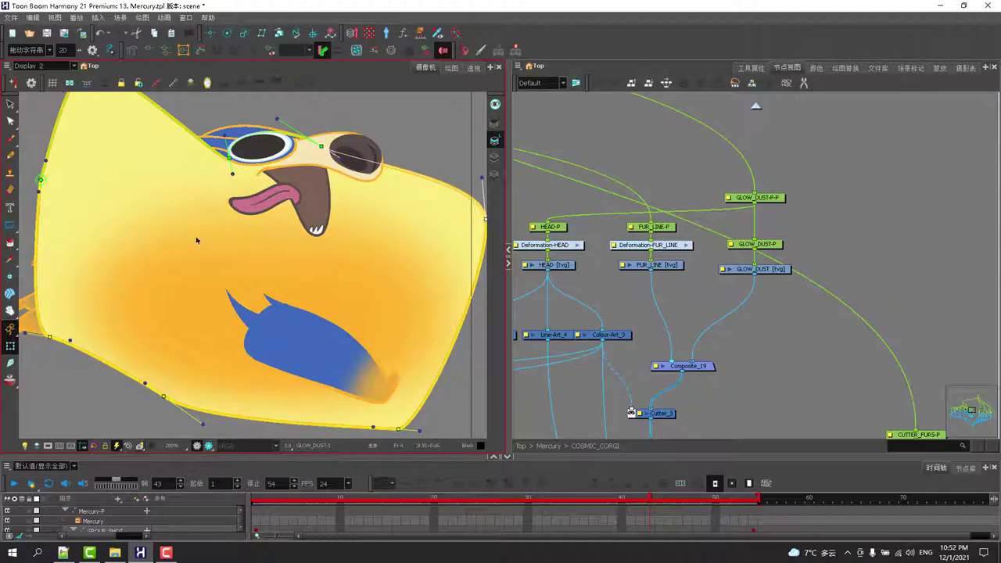
Step: Undo all the head deformation point moves at frame 43
click(100, 33)
click(100, 34)
click(100, 34)
click(101, 34)
click(100, 33)
click(101, 34)
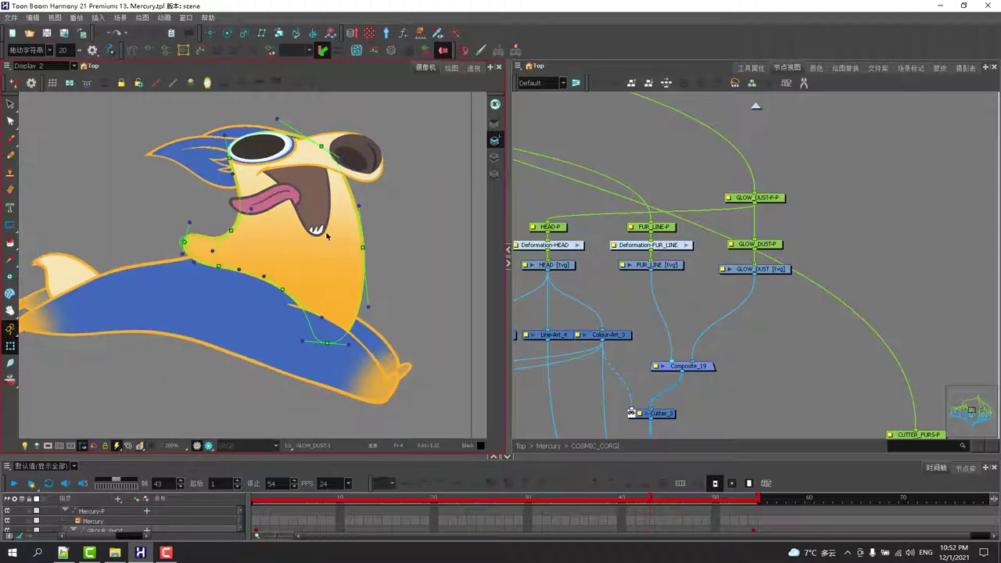
Step: Try moving the teeth drawing up inside the mouth and deleting it, and undo both changes
scroll(322, 231, up, 2)
click(305, 193)
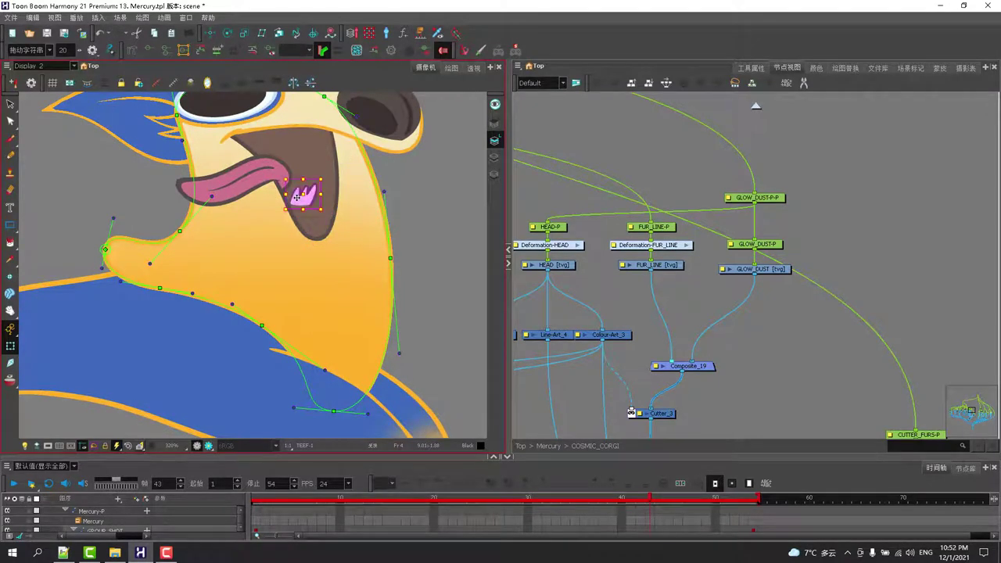
key(Delete)
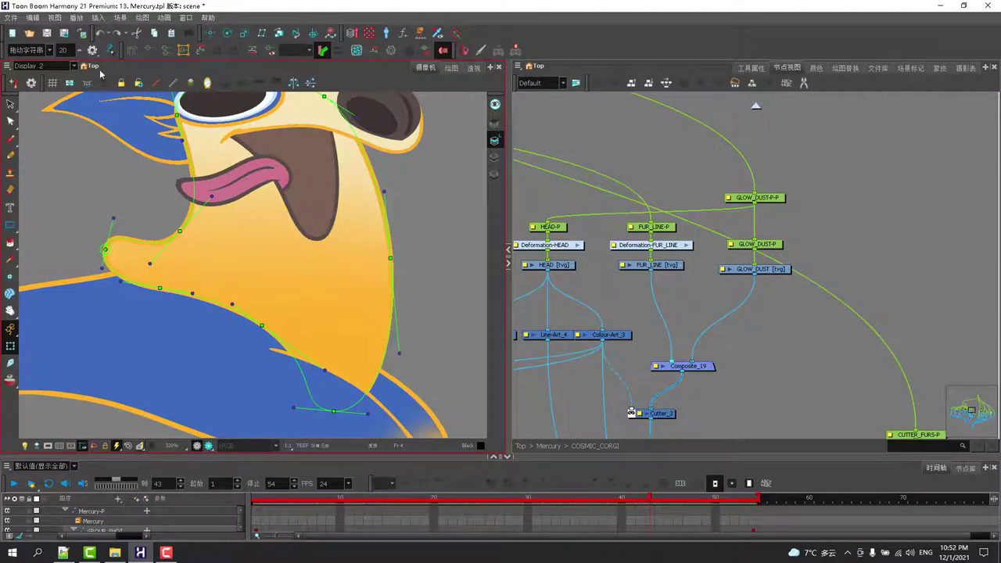
click(102, 33)
click(101, 33)
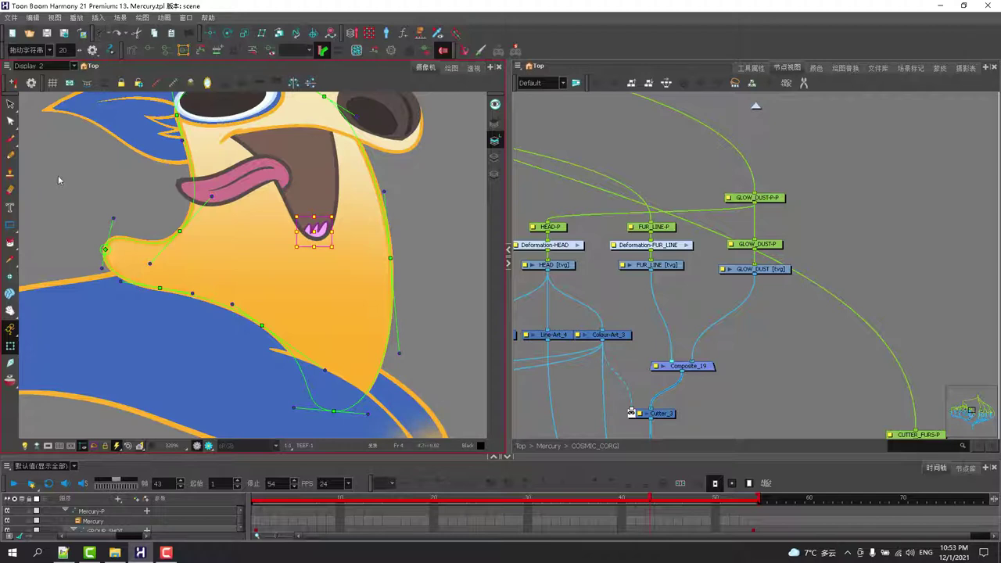
Step: Show the tongue's deformation controls, bend it upward by its tip point and curve handles, and undo the root point move
click(220, 177)
click(153, 53)
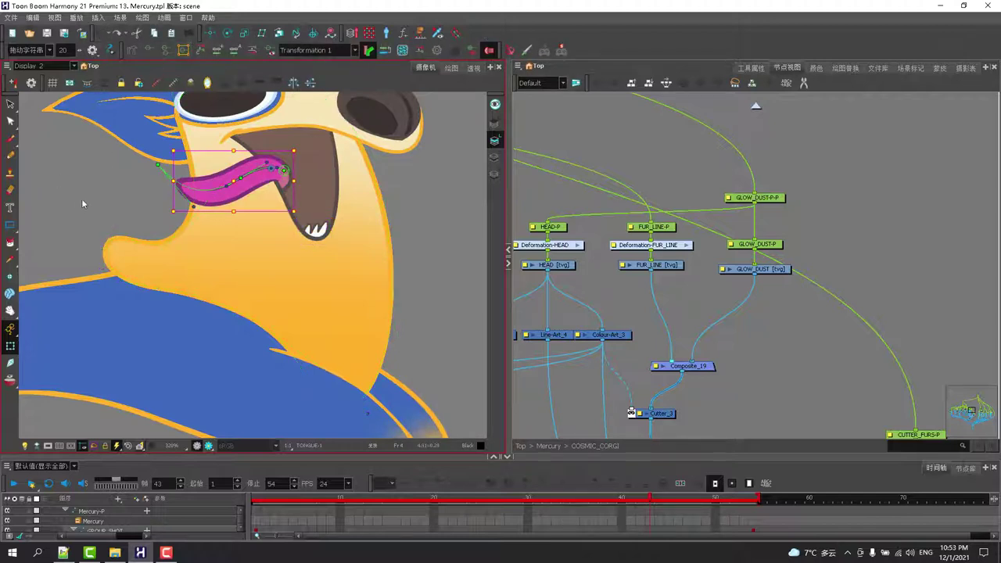
drag(156, 222, 141, 176)
drag(177, 221, 174, 155)
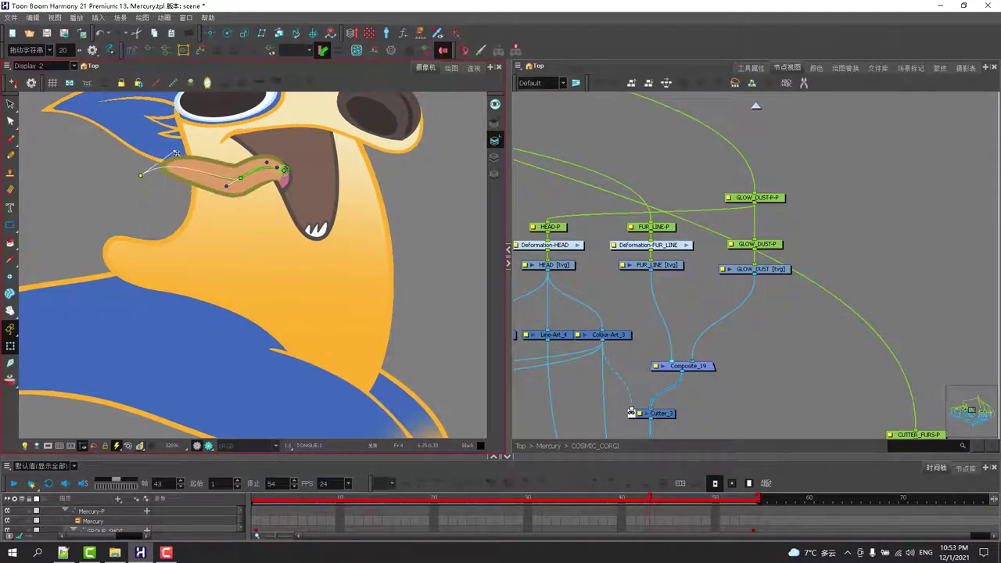
drag(227, 190, 216, 157)
drag(287, 170, 280, 169)
click(99, 33)
Step: Stretch the tongue's tip farther out of the mouth and curve its middle downward with the middle point and handle
drag(141, 177, 100, 200)
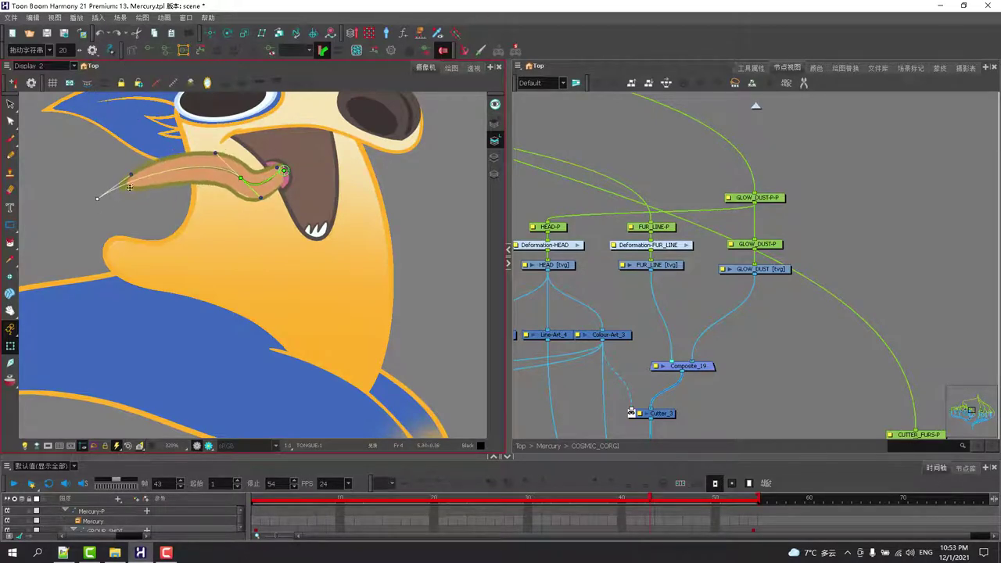
drag(215, 156, 218, 241)
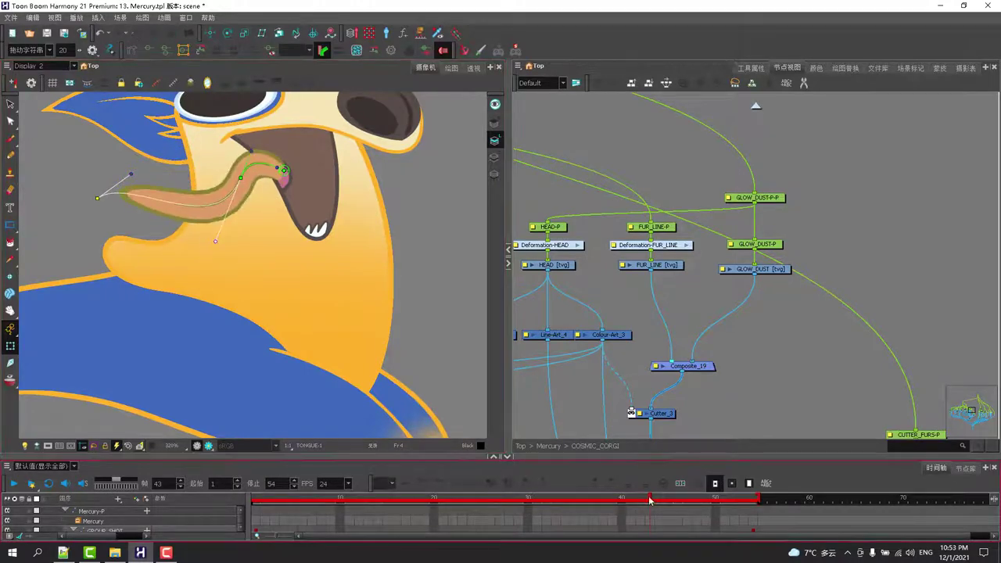
scroll(271, 237, down, 2)
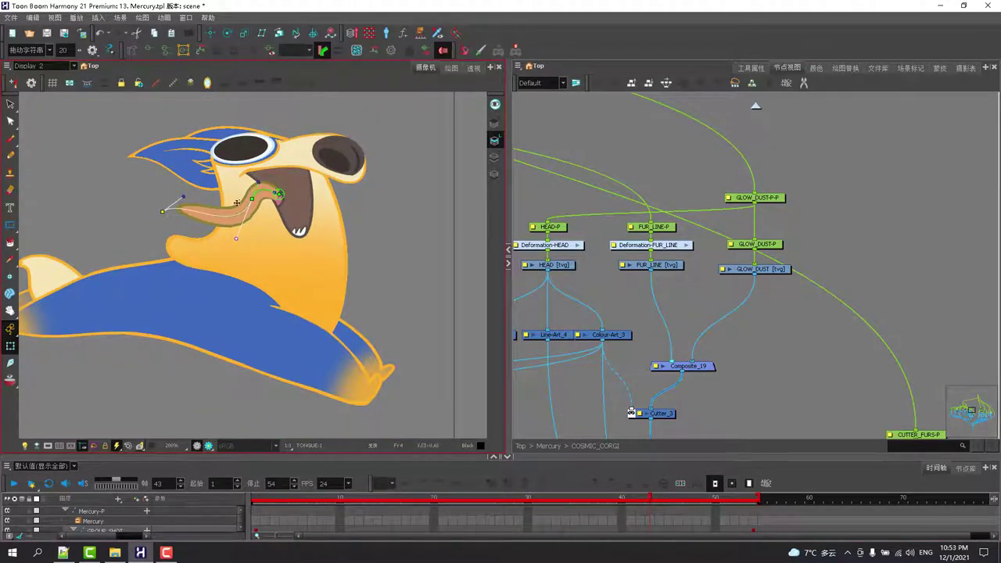
drag(249, 207, 255, 207)
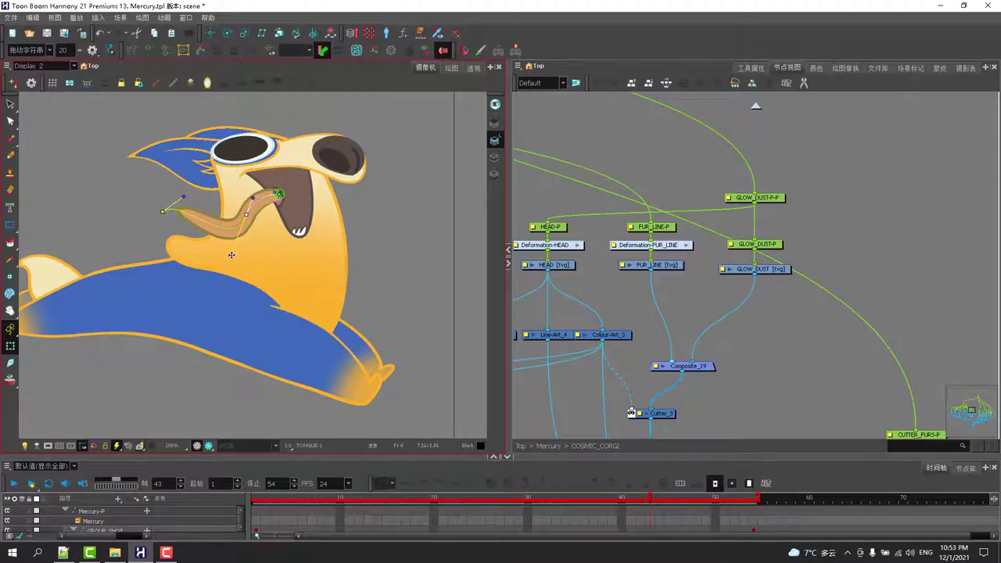
drag(232, 254, 229, 225)
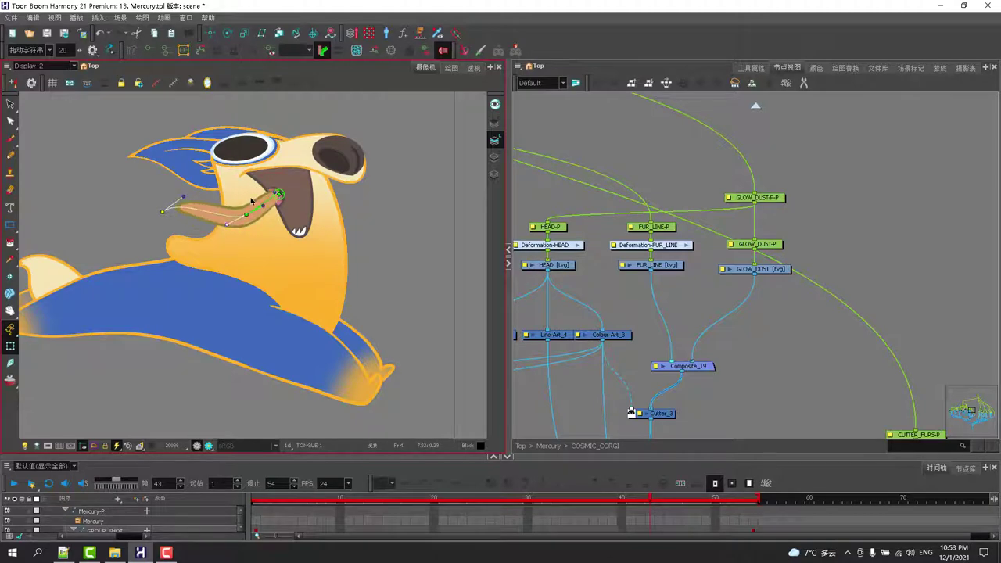
Step: Pull the tongue's root deformation point out of the mouth and shift its middle point up toward the tip
scroll(252, 201, up, 1)
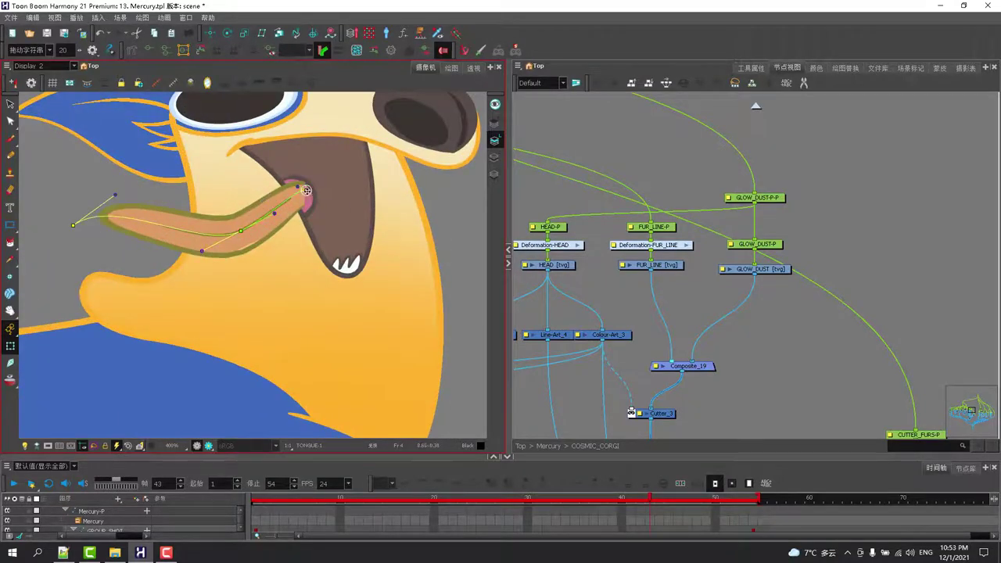
drag(307, 191, 271, 198)
drag(236, 233, 187, 204)
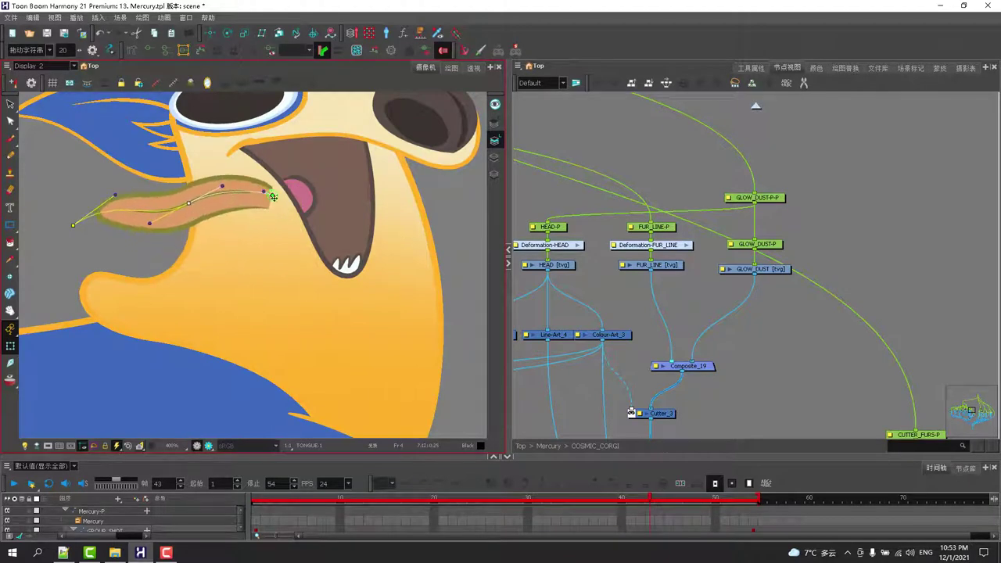